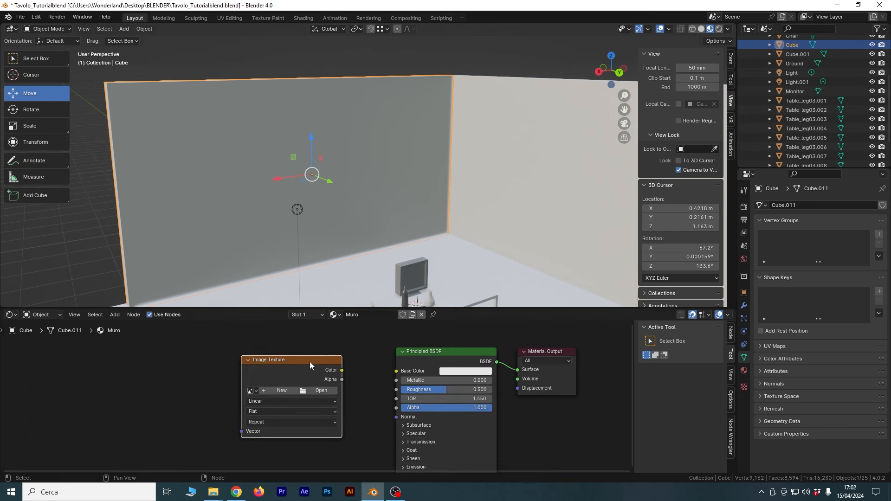
# - Rearrange the Muro material's nodes, setting the Image Texture level with the Principled BSDF and leaving a wider gap between them
pyautogui.moveTo(417, 355); pyautogui.dragTo(405, 355)
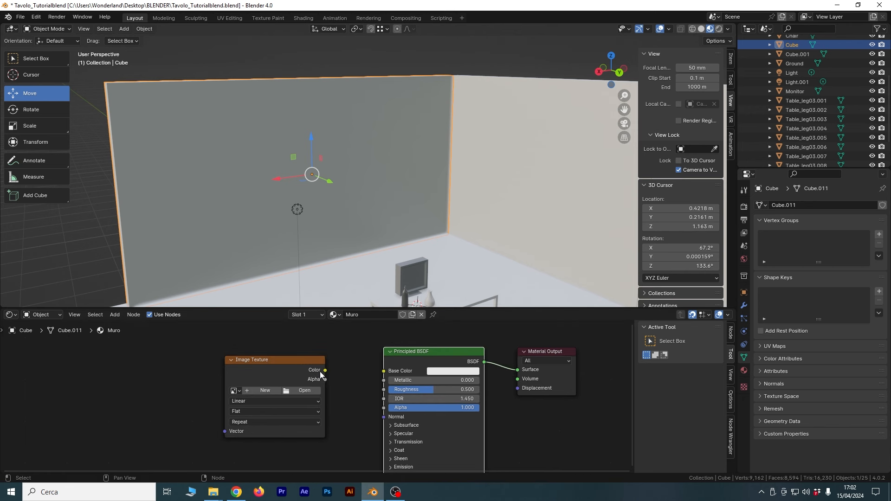
pyautogui.moveTo(358, 369); pyautogui.dragTo(361, 362, button='middle')
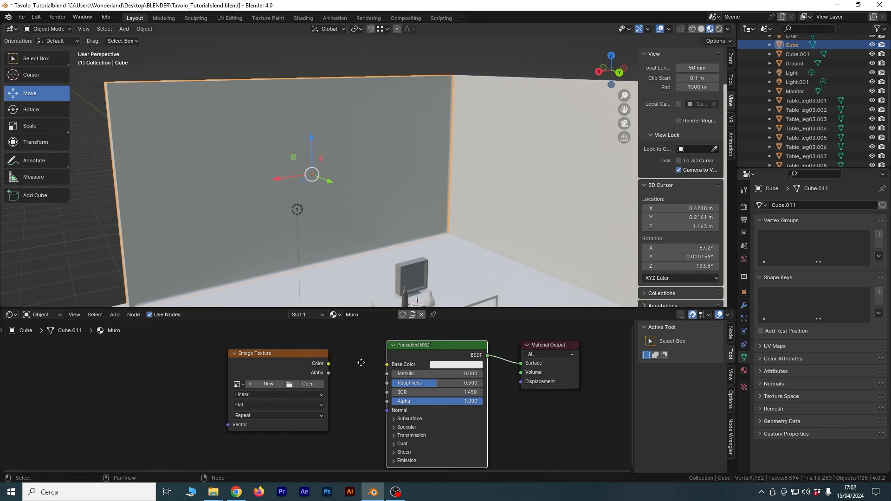
pyautogui.moveTo(310, 357); pyautogui.dragTo(310, 348)
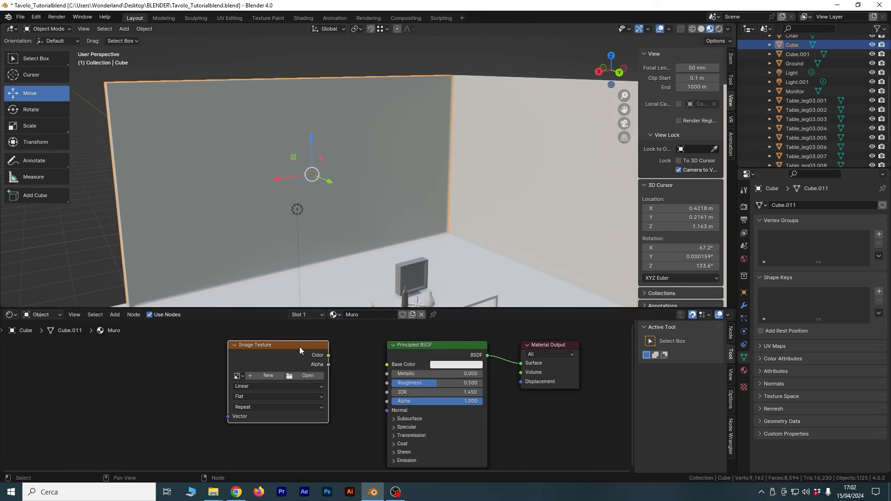
pyautogui.moveTo(299, 347); pyautogui.dragTo(283, 347)
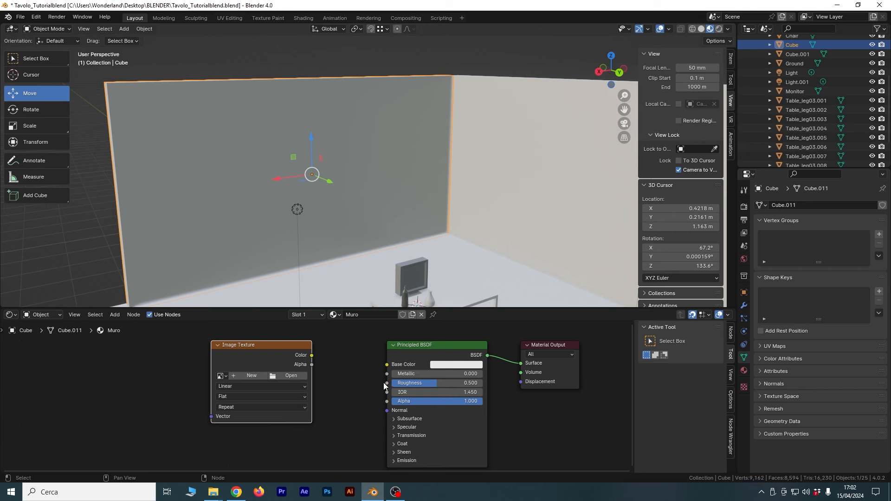
# - Select the red Blender text on the table and examine its Plastica material and surface up close
pyautogui.moveTo(402, 247); pyautogui.dragTo(370, 197, button='middle')
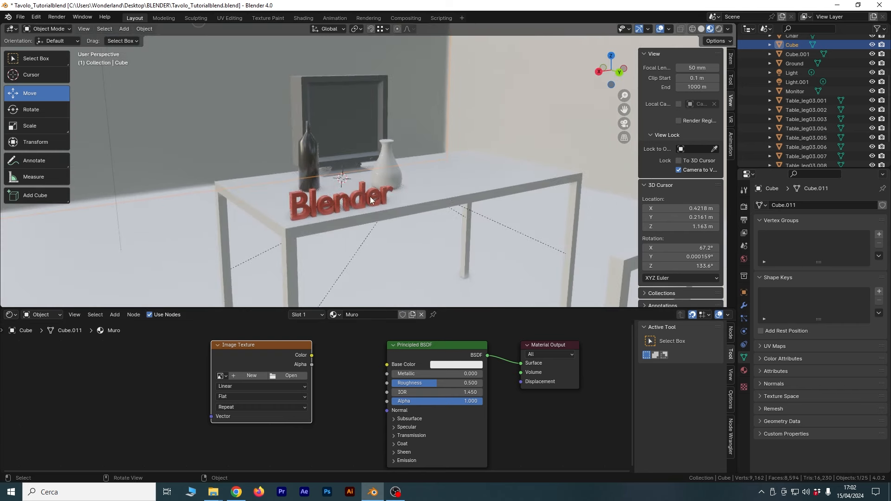
pyautogui.scroll(5, 369, 196)
pyautogui.moveTo(332, 218); pyautogui.dragTo(291, 194, button='middle')
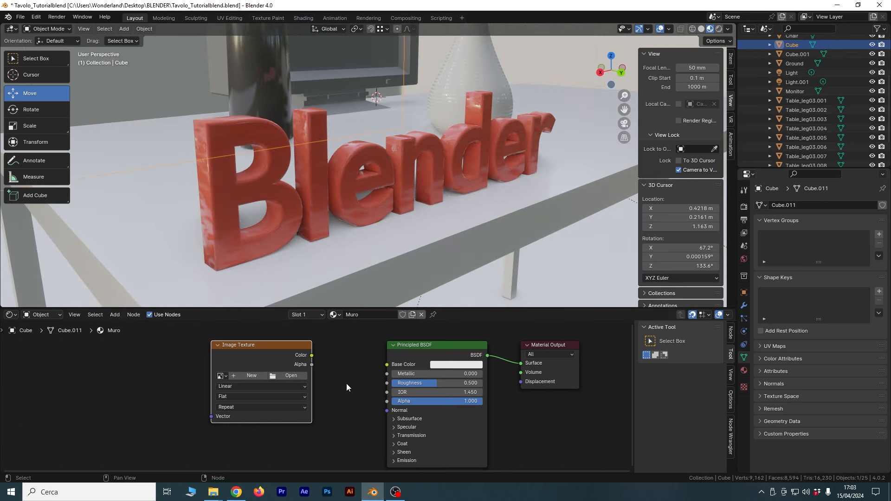
pyautogui.click(314, 187)
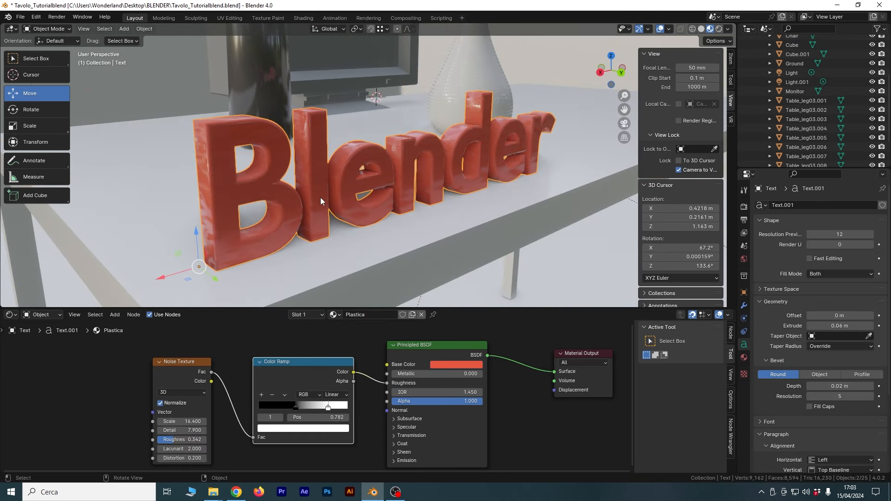
pyautogui.moveTo(320, 196); pyautogui.dragTo(178, 194, button='middle')
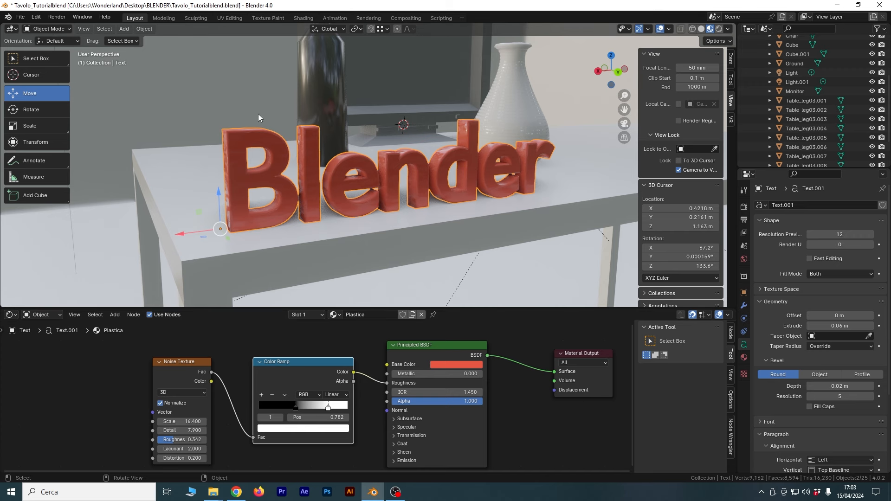
pyautogui.moveTo(233, 222); pyautogui.dragTo(270, 178, button='middle')
pyautogui.scroll(6, 314, 197)
pyautogui.scroll(-4, 322, 202)
pyautogui.scroll(-5, 218, 186)
# - Select the large grey wall behind the table again and frame it in the viewport
pyautogui.click(312, 128)
pyautogui.press('KP_Decimal')
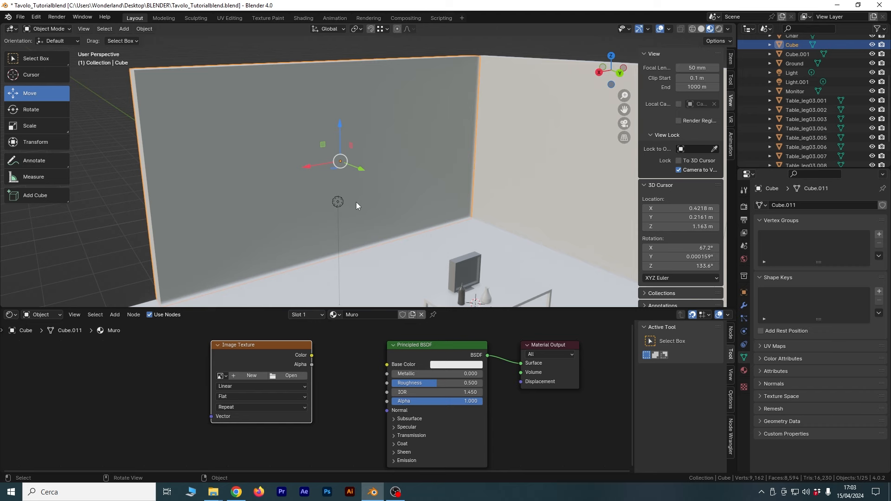
pyautogui.keyDown('shift'); pyautogui.moveTo(356, 203); pyautogui.dragTo(349, 200, button='middle'); pyautogui.keyUp('shift')
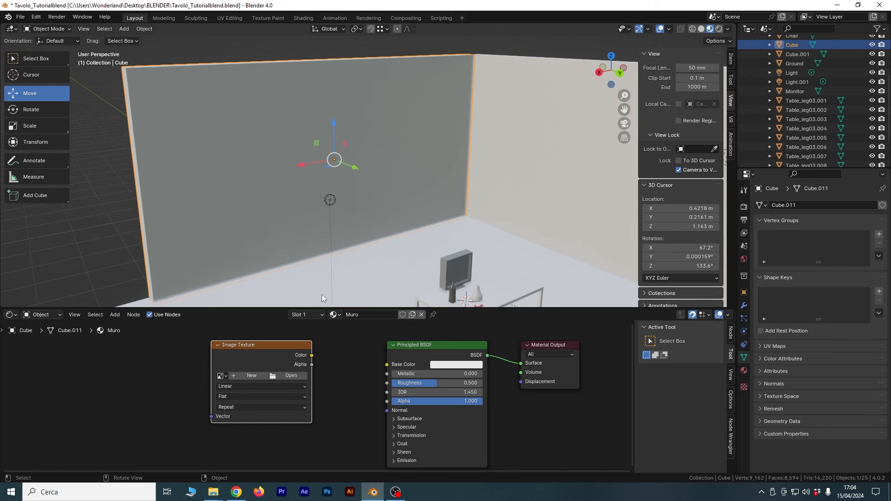
# - Switch to Chrome and open the textures library on the Poly Haven site
pyautogui.click(238, 493)
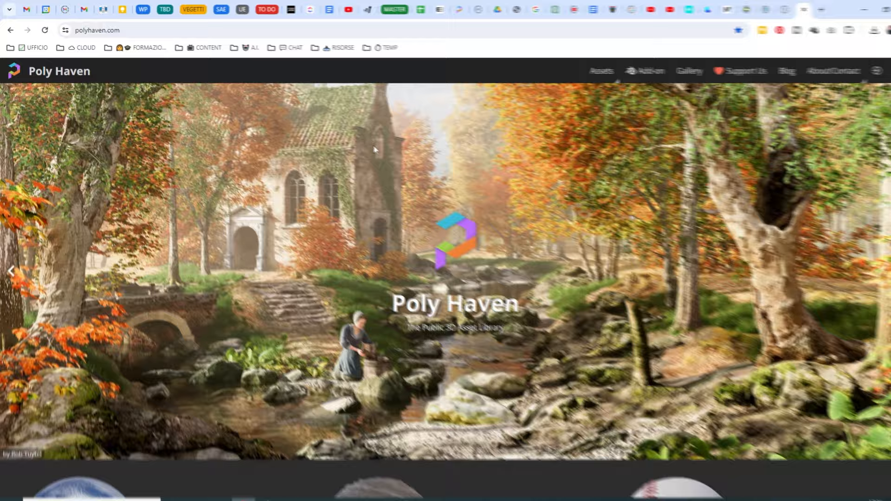
pyautogui.scroll(-4, 465, 184)
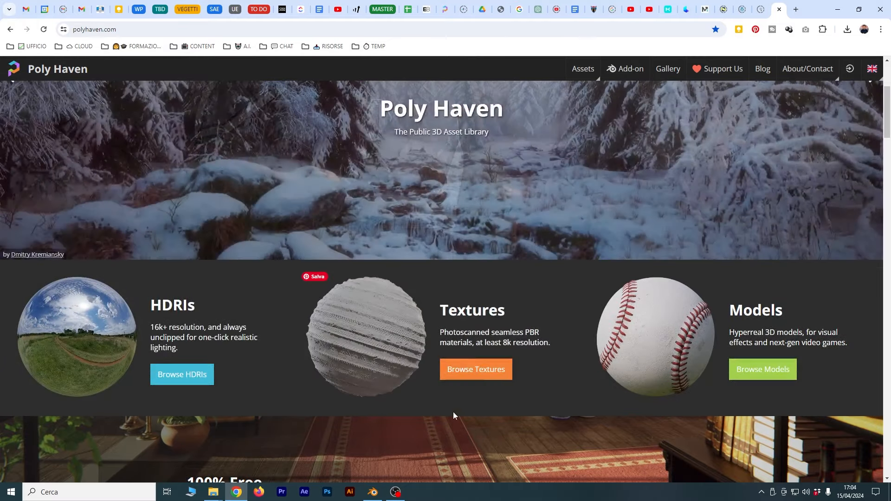
pyautogui.click(371, 355)
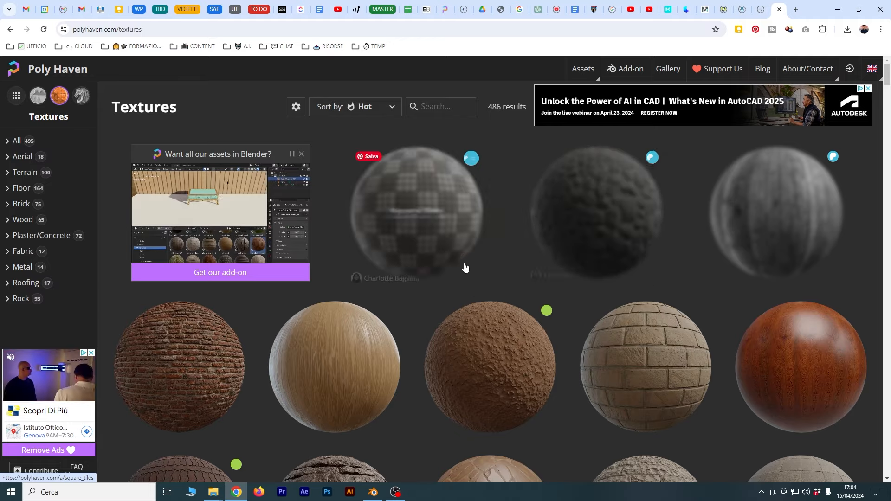
# - Browse the texture catalogue and open the Medieval Red Brick texture
pyautogui.scroll(-2, 446, 265)
pyautogui.scroll(-1, 418, 278)
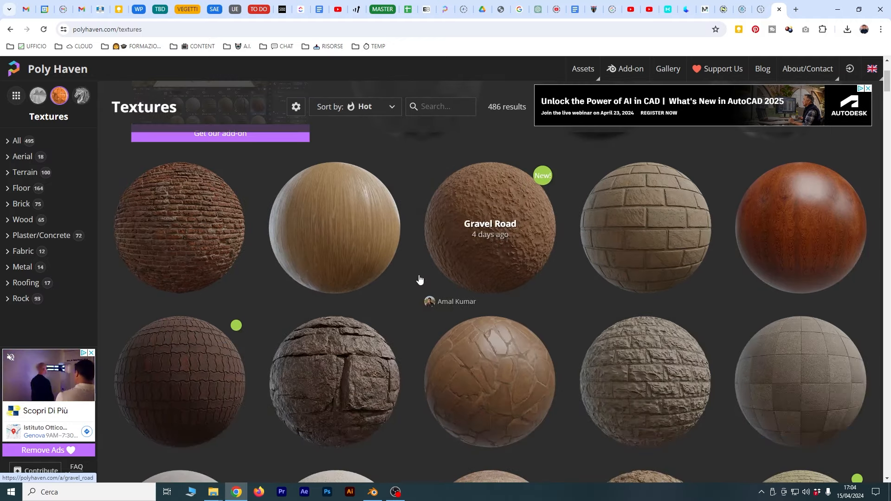
pyautogui.scroll(-2, 408, 279)
pyautogui.scroll(1, 406, 302)
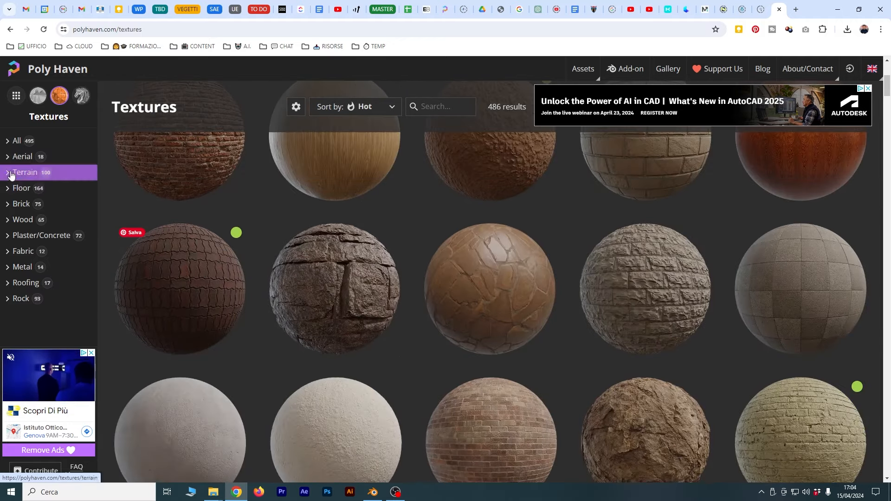
pyautogui.scroll(-8, 280, 287)
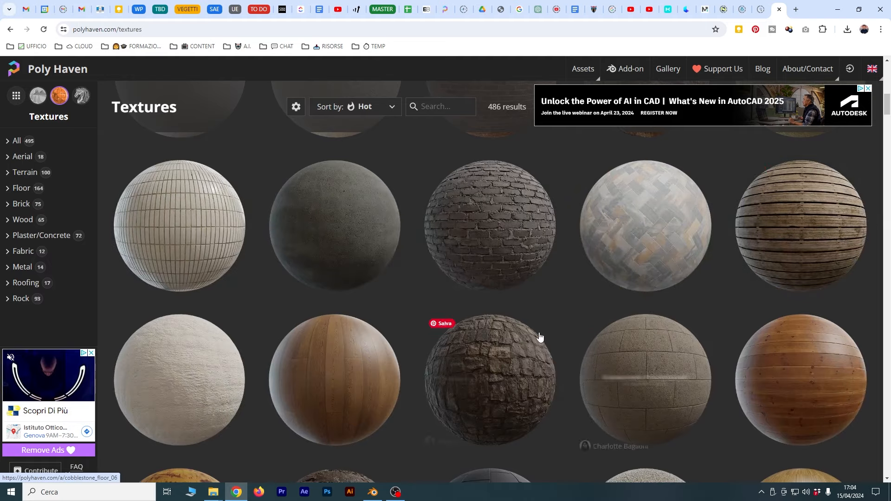
pyautogui.scroll(-4, 534, 324)
pyautogui.scroll(-10, 262, 325)
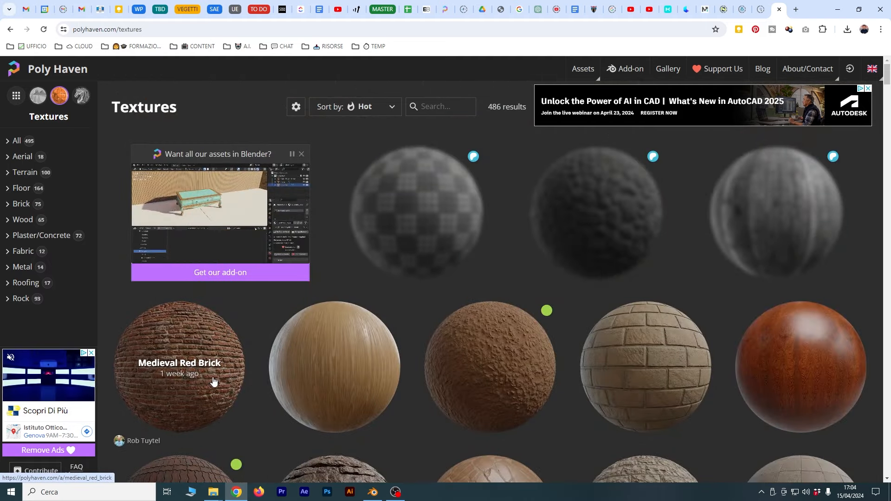
pyautogui.click(183, 371)
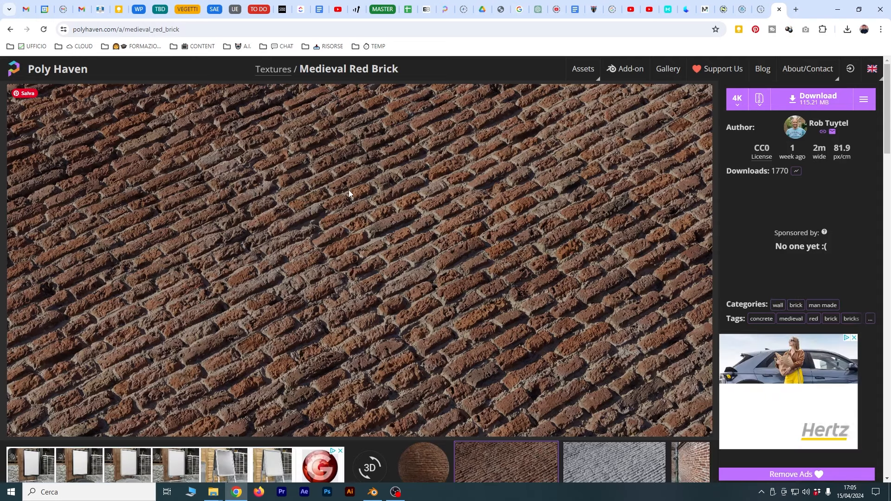
# - Preview the red-brown colour map of Medieval Red Brick and examine its brick pattern
pyautogui.scroll(-3, 352, 193)
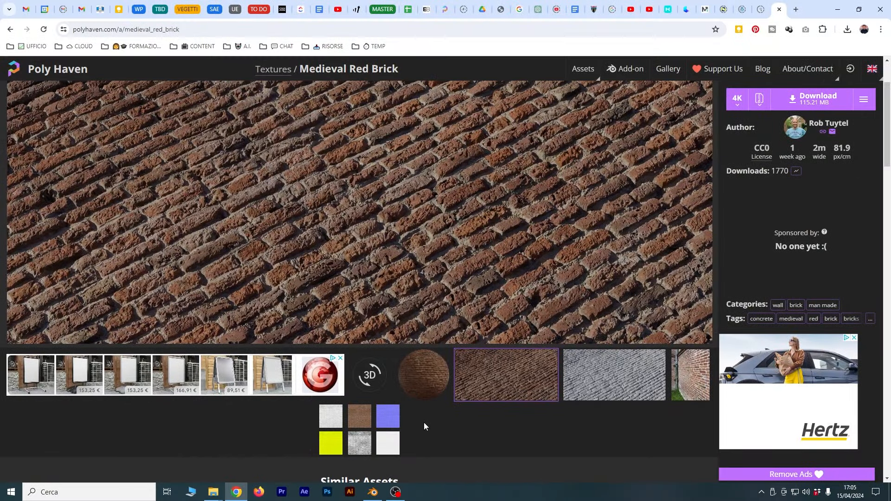
pyautogui.click(424, 430)
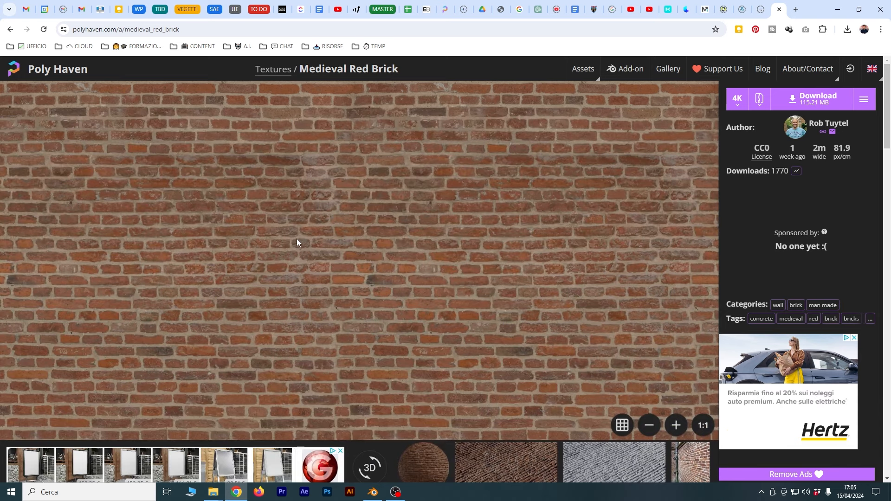
pyautogui.scroll(-1, 297, 238)
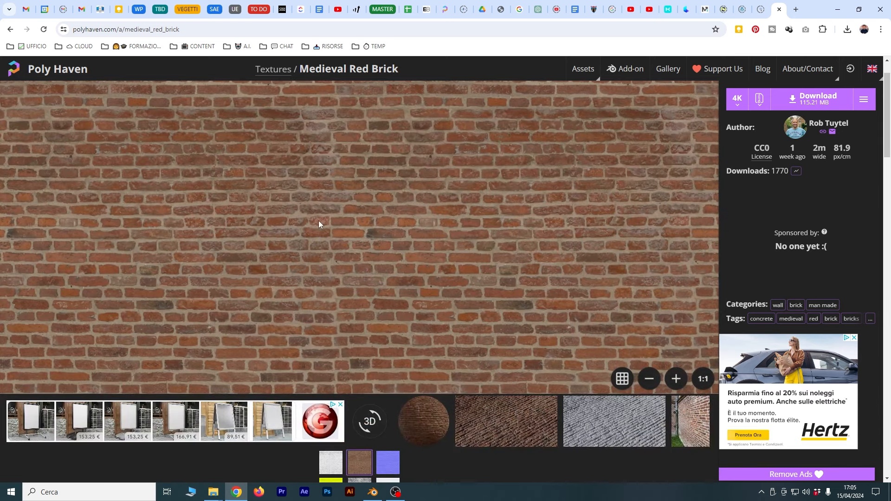
pyautogui.scroll(1, 318, 221)
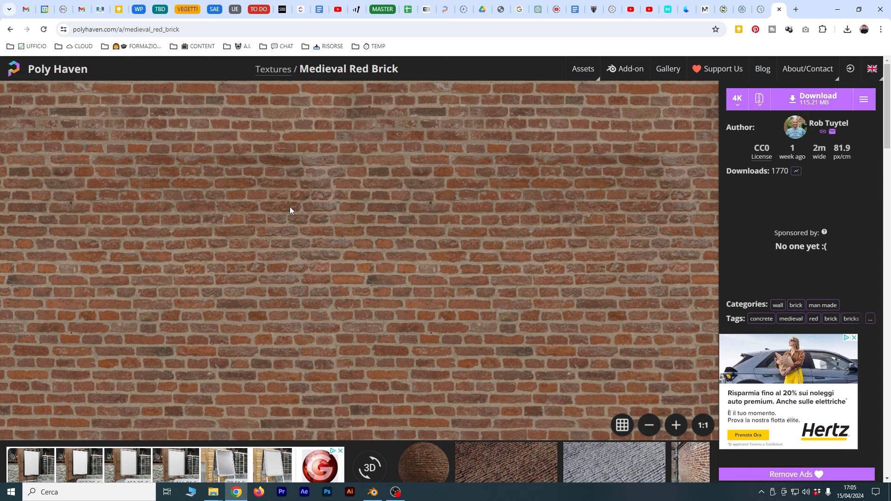
pyautogui.scroll(-1, 289, 207)
pyautogui.scroll(1, 290, 207)
pyautogui.scroll(-2, 316, 210)
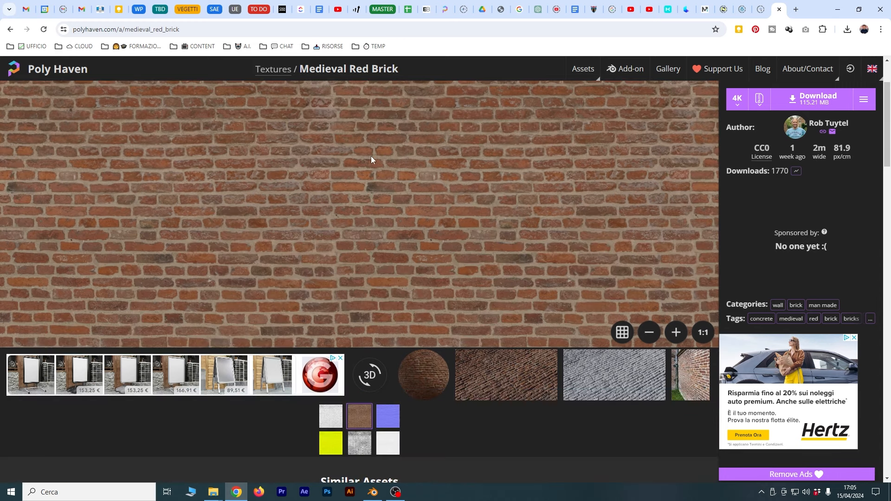
pyautogui.scroll(2, 366, 162)
pyautogui.scroll(-1, 344, 165)
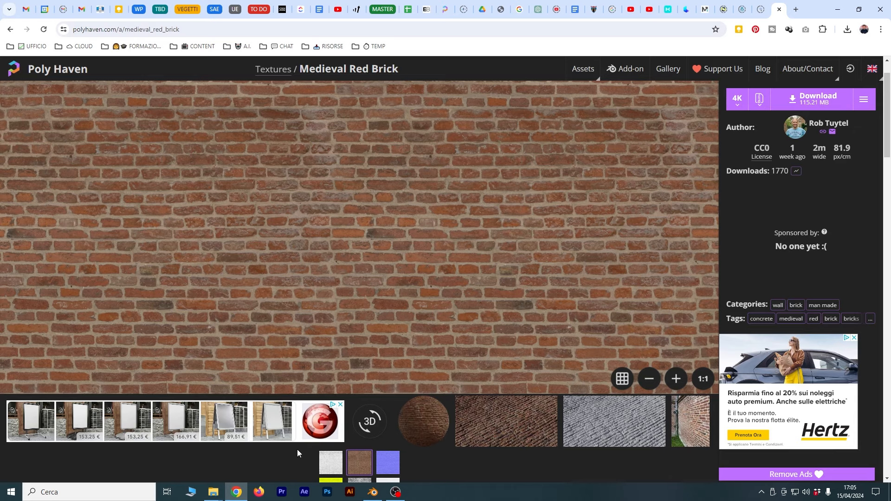
# - Preview the near-white map of the Medieval Red Brick texture
pyautogui.scroll(-2, 325, 449)
pyautogui.click(388, 481)
pyautogui.scroll(2, 477, 399)
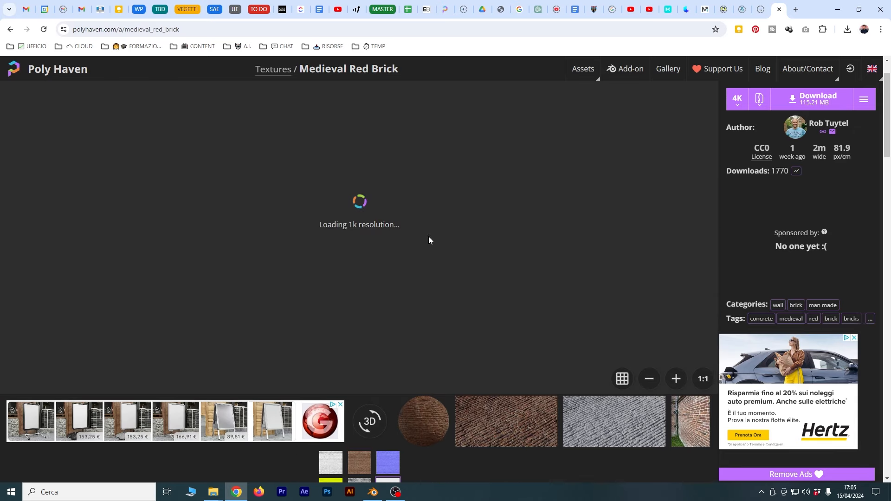
pyautogui.scroll(1, 422, 232)
# - Preview the mottled grey map of the brick texture and inspect its light and dark areas
pyautogui.scroll(-3, 436, 246)
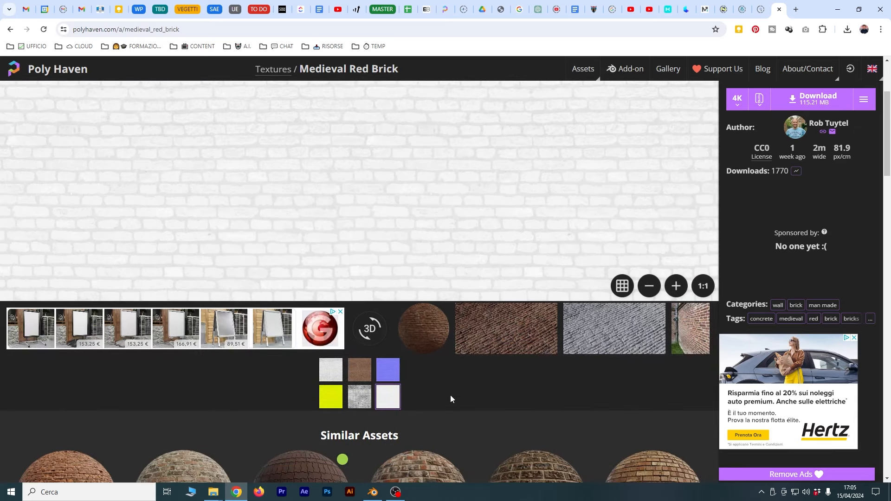
pyautogui.click(360, 397)
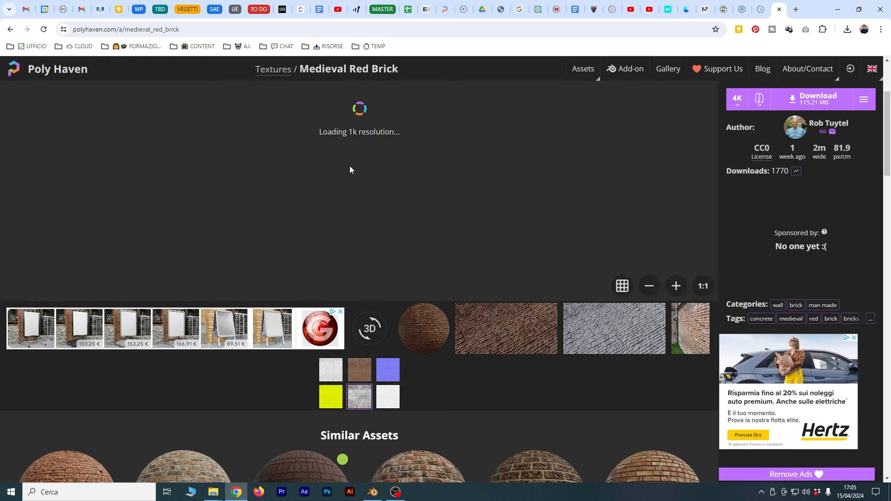
pyautogui.scroll(3, 369, 246)
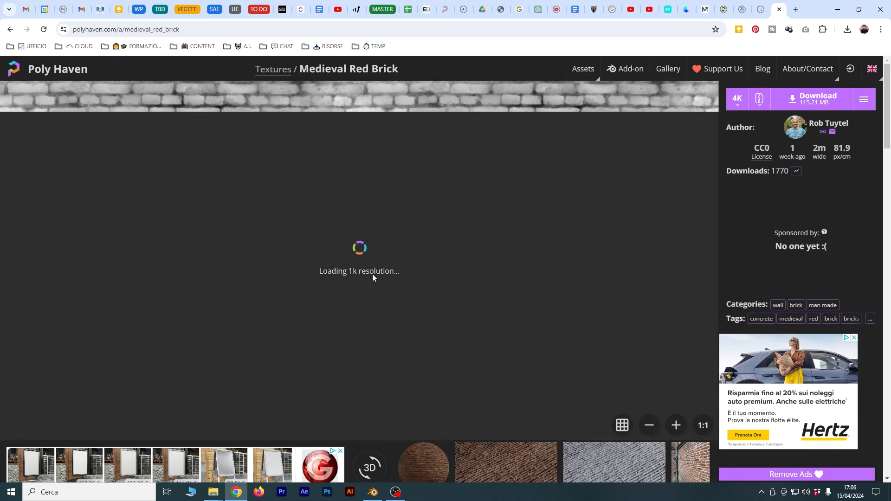
pyautogui.scroll(-2, 345, 246)
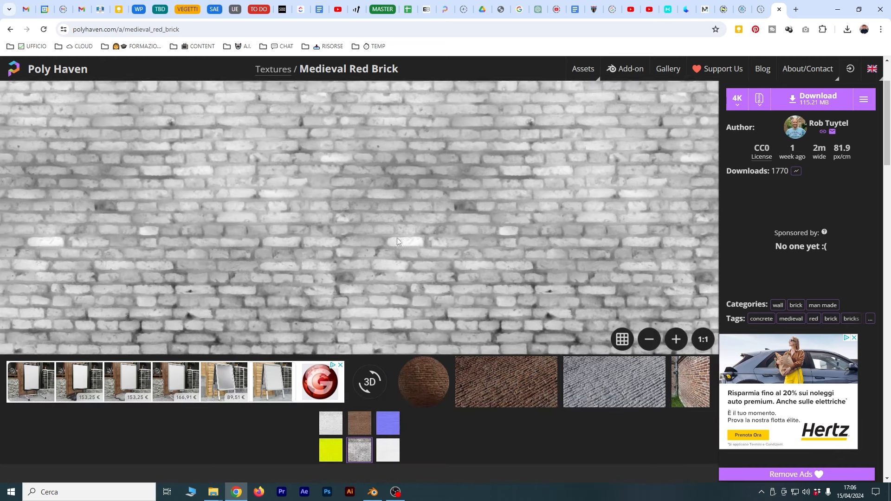
pyautogui.scroll(2, 397, 237)
pyautogui.scroll(-1, 396, 238)
pyautogui.scroll(1, 396, 238)
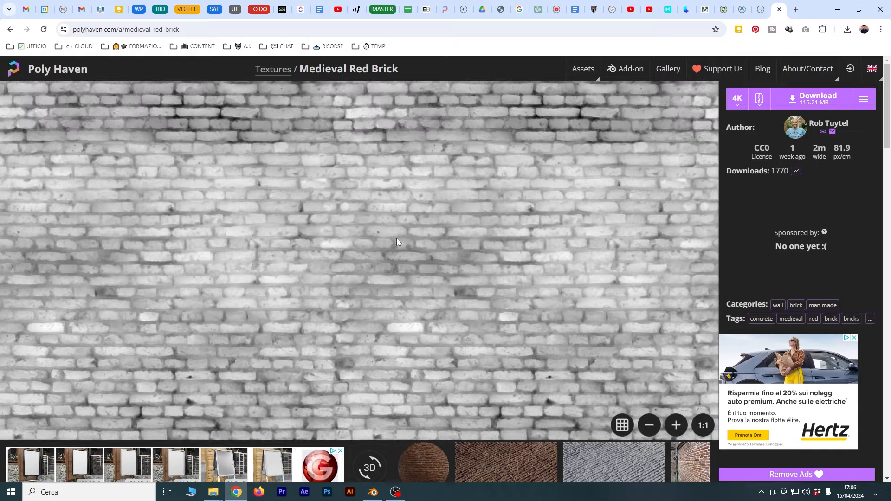
# - Preview the AO map of the brick texture
pyautogui.scroll(-3, 397, 238)
pyautogui.click(331, 369)
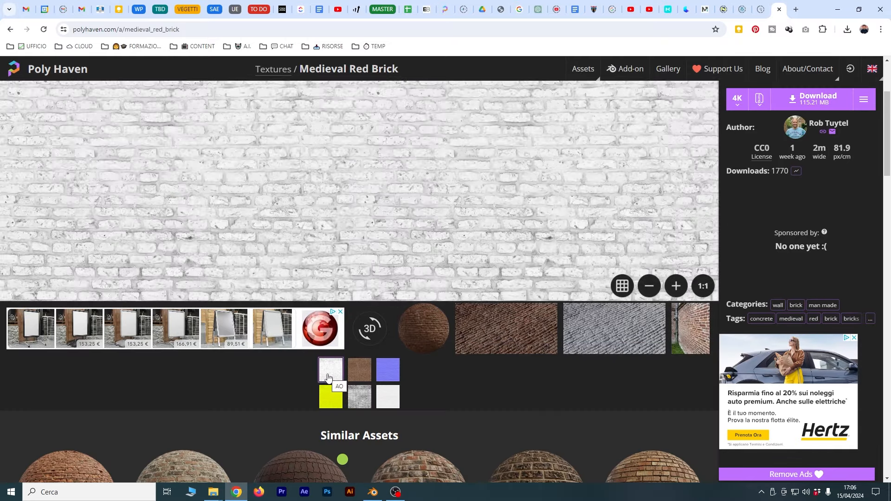
pyautogui.scroll(3, 330, 371)
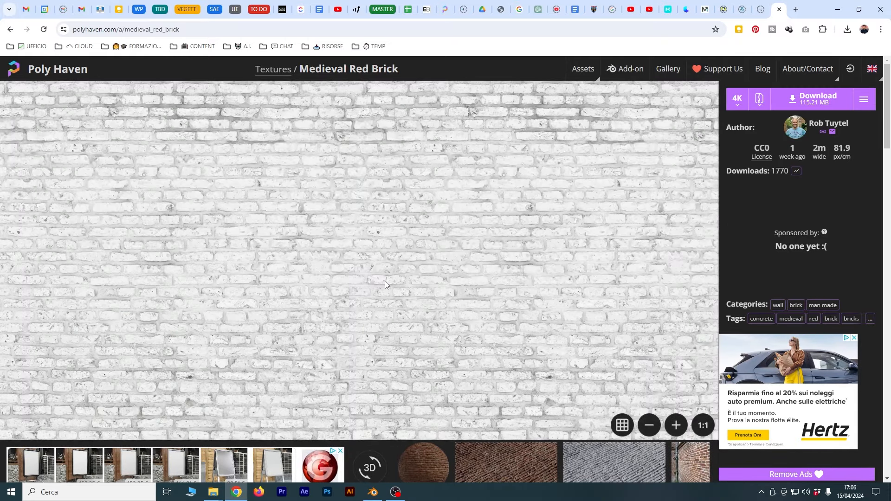
# - Preview the blue-violet normal map of the brick texture and look over the rest of its page
pyautogui.scroll(-2, 366, 248)
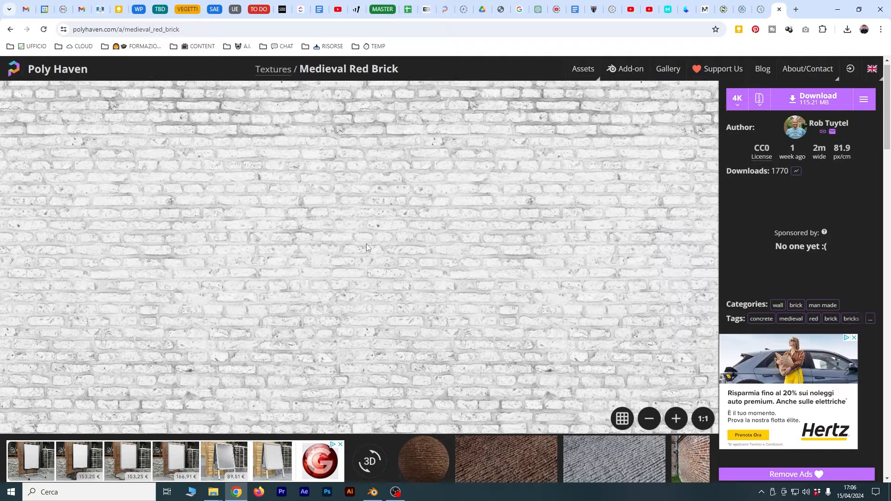
pyautogui.click(388, 416)
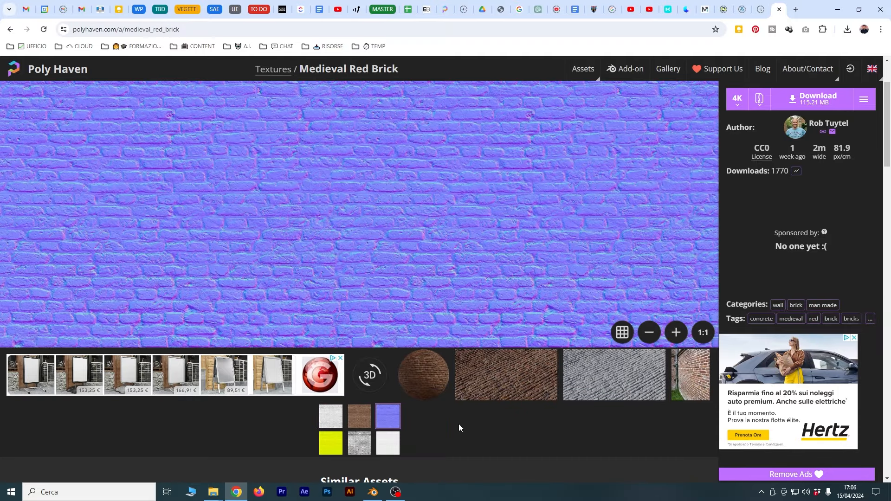
pyautogui.scroll(-5, 445, 441)
pyautogui.scroll(7, 446, 445)
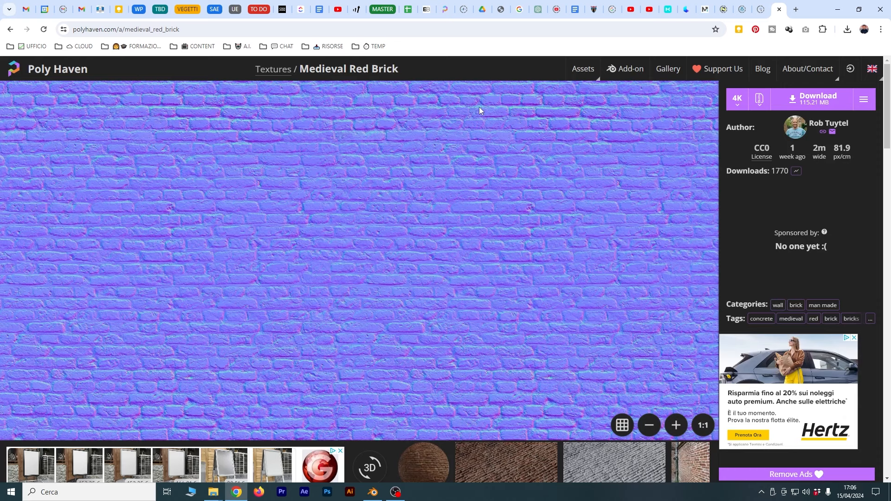
# - Set the Medieval Red Brick texture's download to 4K resolution in ZIP format
pyautogui.scroll(-2, 461, 253)
pyautogui.scroll(2, 501, 189)
pyautogui.click(737, 99)
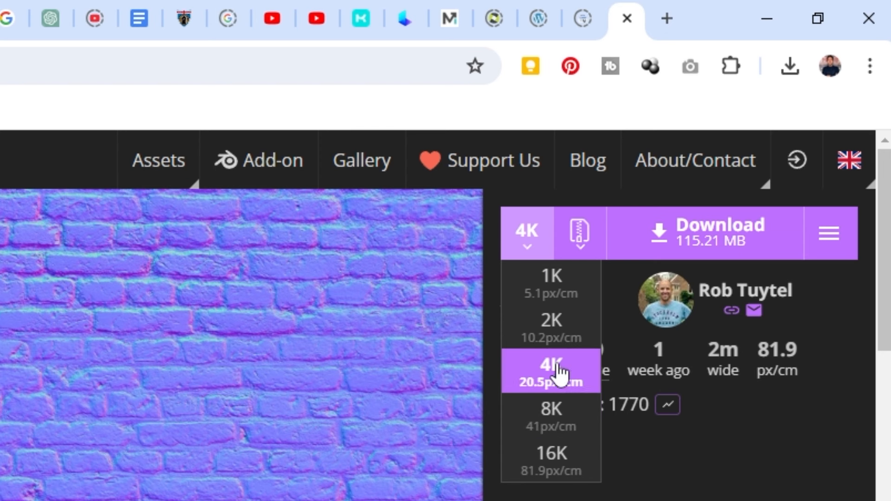
pyautogui.click(531, 385)
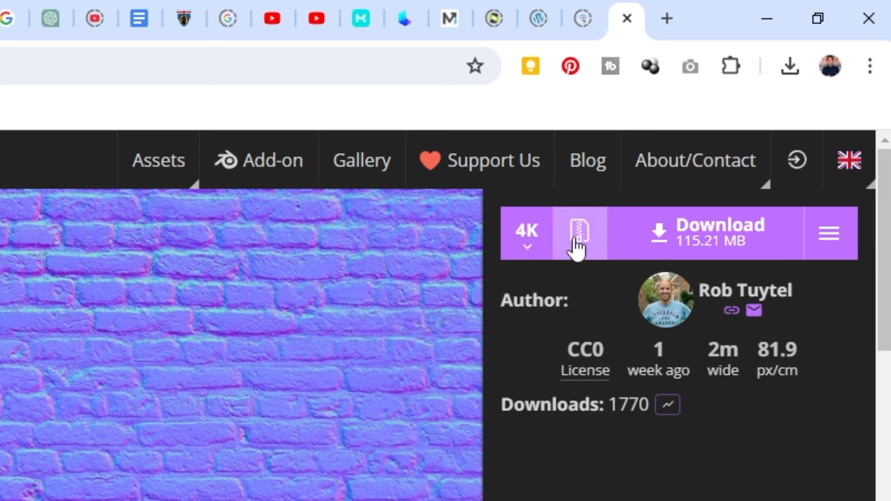
pyautogui.click(575, 254)
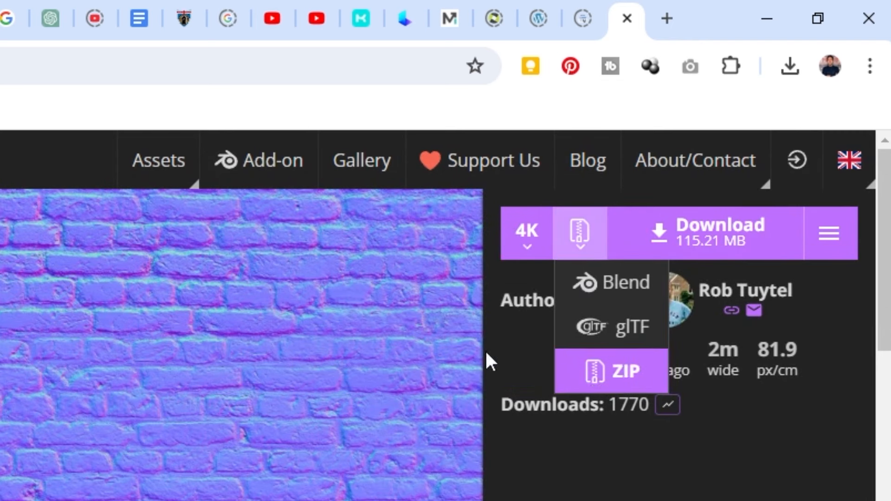
pyautogui.click(614, 384)
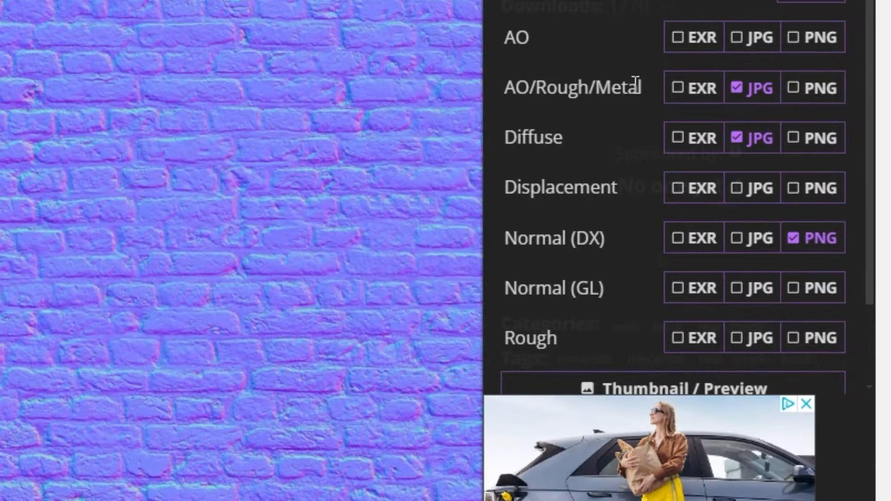
# - Limit the ZIP contents to the Diffuse, Normal (DX) and Rough maps as JPG and download the archive
pyautogui.click(826, 206)
pyautogui.click(739, 345)
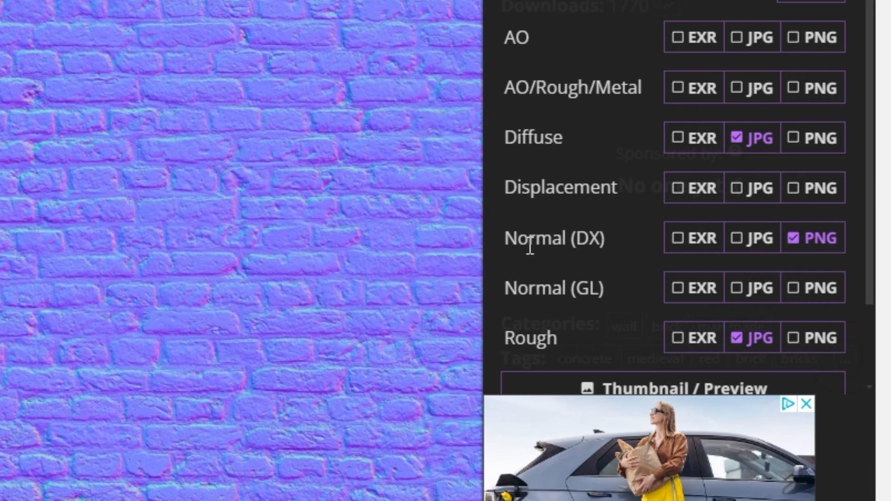
pyautogui.moveTo(507, 240); pyautogui.dragTo(608, 251)
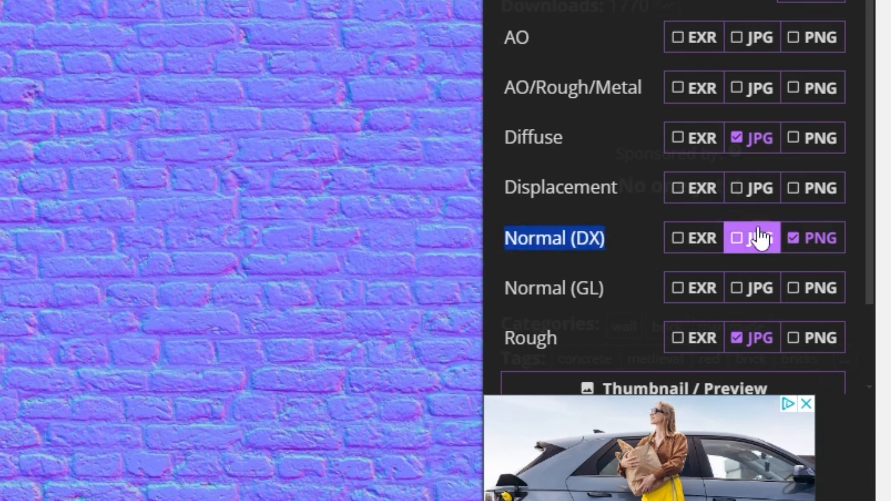
pyautogui.click(738, 238)
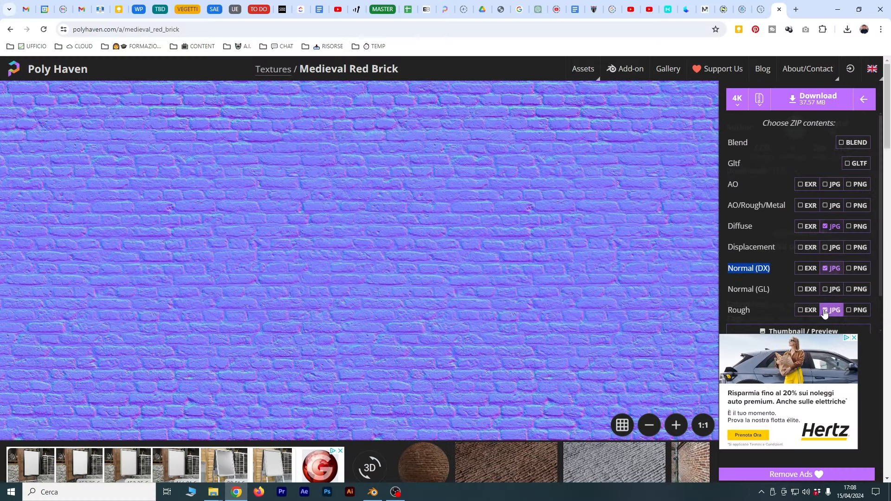
pyautogui.click(776, 267)
pyautogui.click(809, 98)
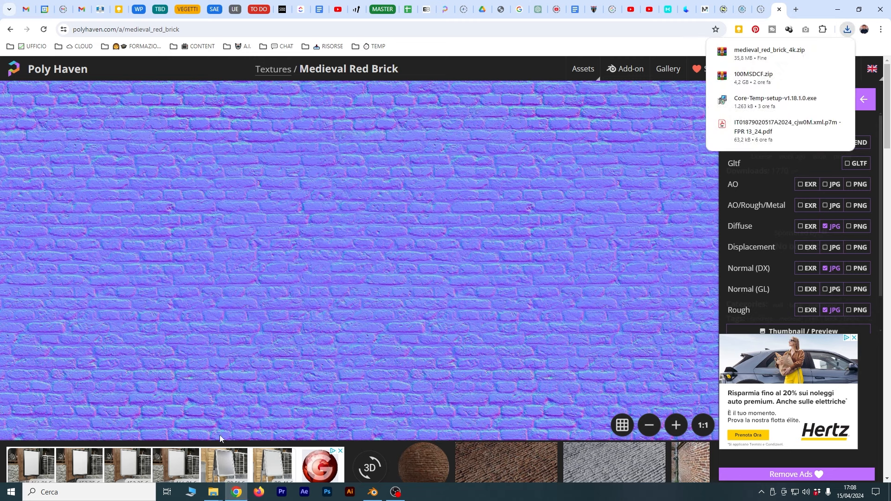
# - Switch to File Explorer and open medieval_red_brick_4k.zip from the Download folder
pyautogui.click(213, 492)
pyautogui.doubleClick(653, 291)
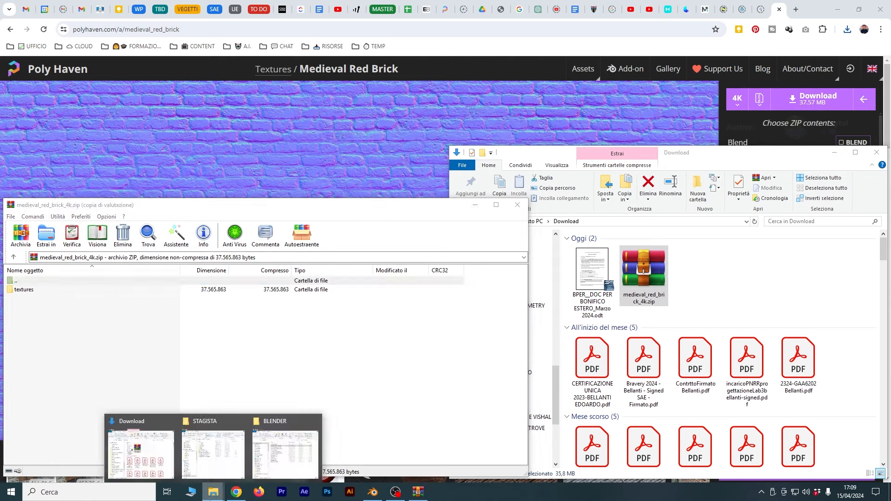
pyautogui.hotkey('alt', 'Tab')
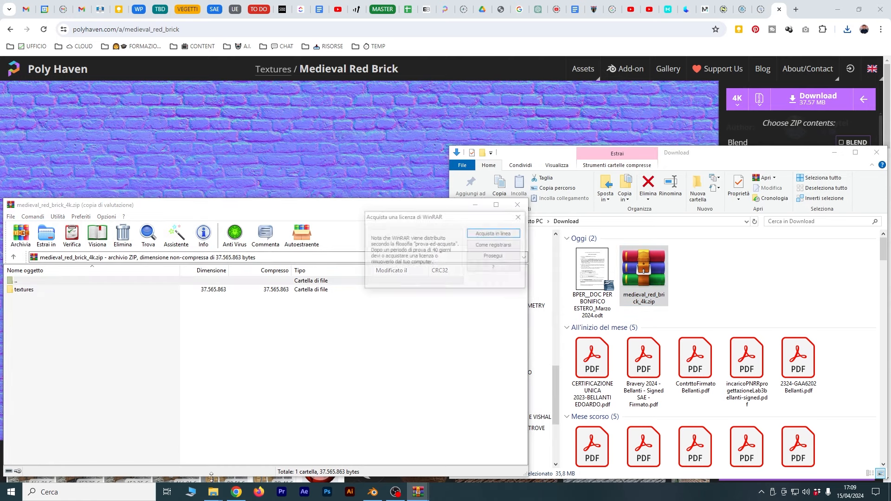
# - Create a TEXTURES folder inside BLENDER with a subfolder called Medieval Brick, and open that subfolder
pyautogui.click(700, 197)
pyautogui.write('TEXTURES')
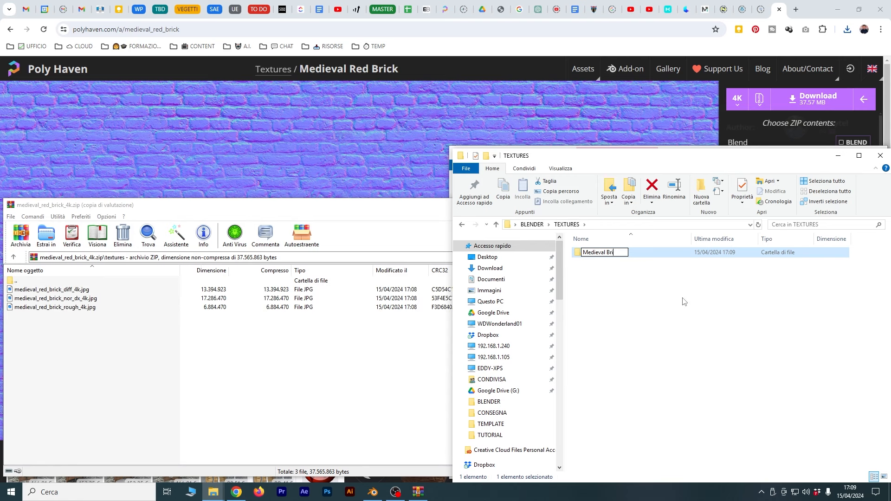
pyautogui.write('ck')
pyautogui.press('Return')
pyautogui.press('Return')
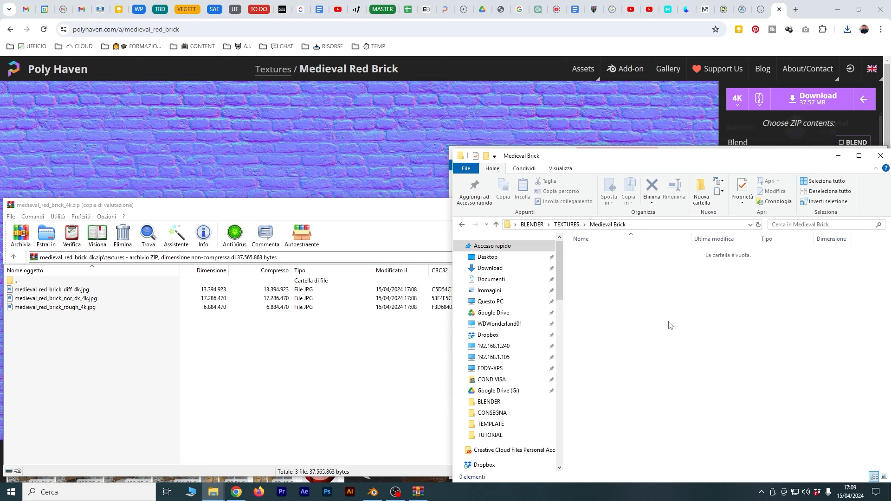
# - Extract the three brick JPG maps from the archive into the Medieval Brick folder and close the archive
pyautogui.moveTo(71, 367); pyautogui.dragTo(634, 290)
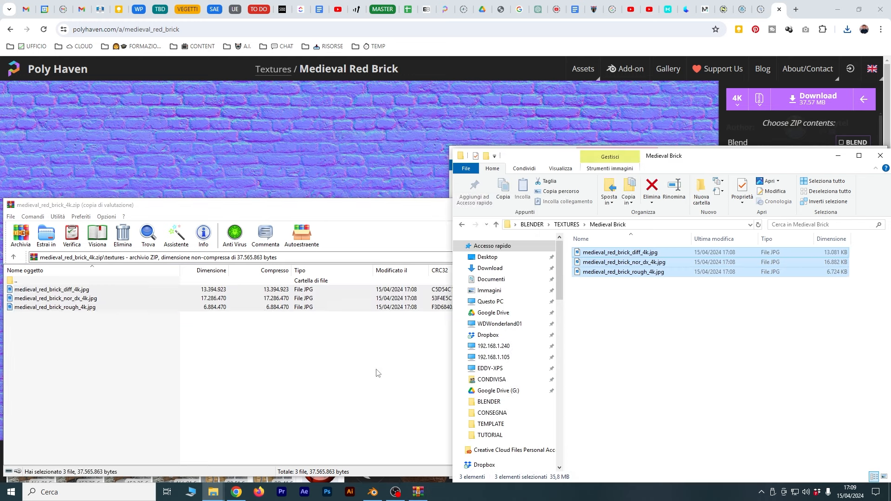
pyautogui.click(376, 370)
pyautogui.click(520, 205)
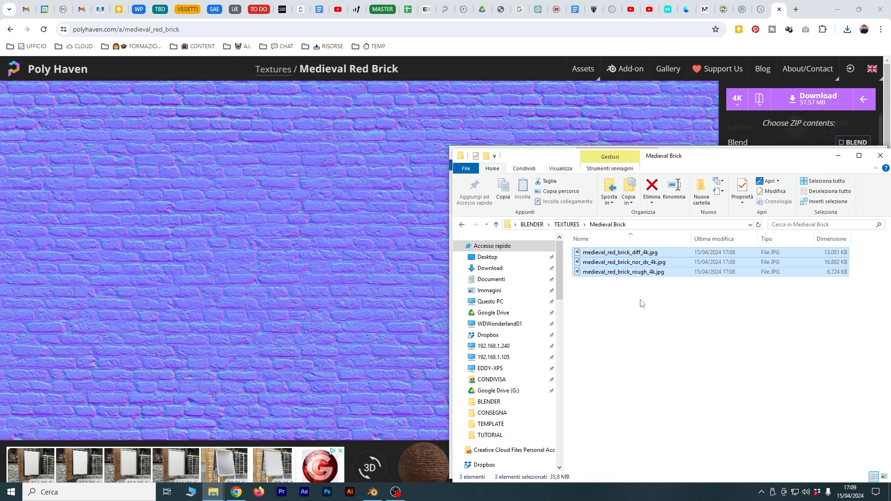
pyautogui.click(661, 341)
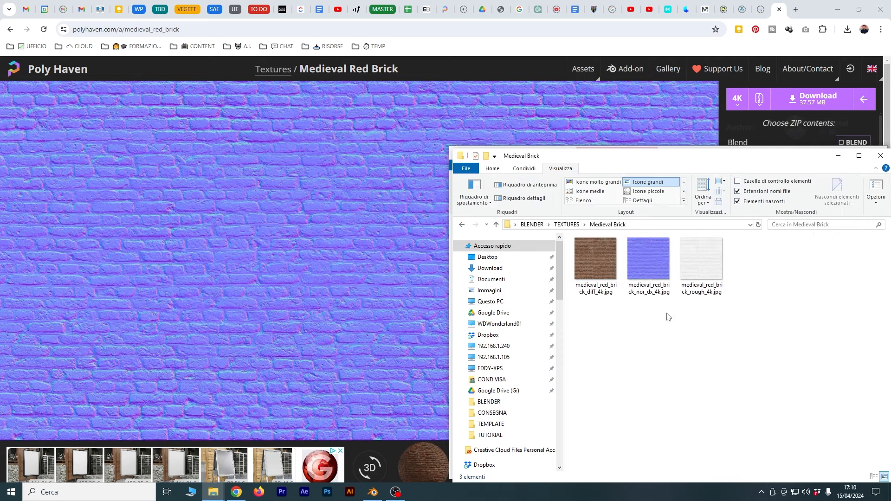
# - View the extracted diffuse, normal and roughness images one after another, then close the viewer
pyautogui.doubleClick(591, 267)
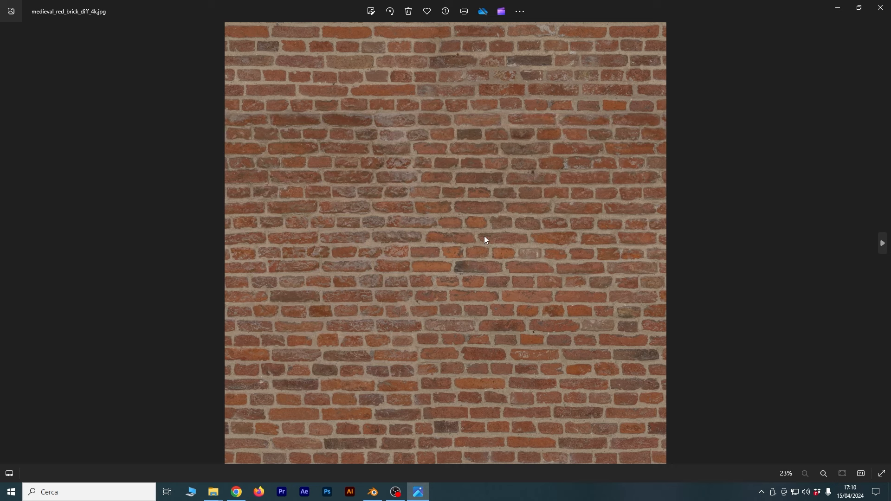
pyautogui.press('Right')
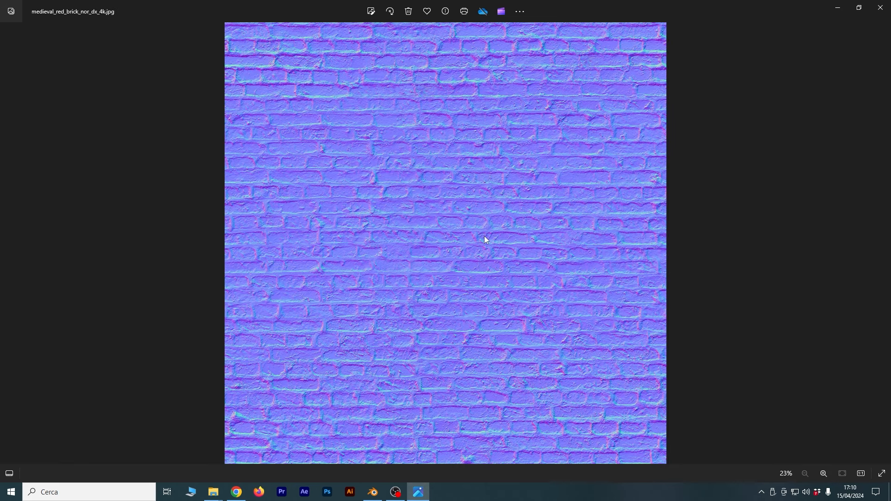
pyautogui.press('Right')
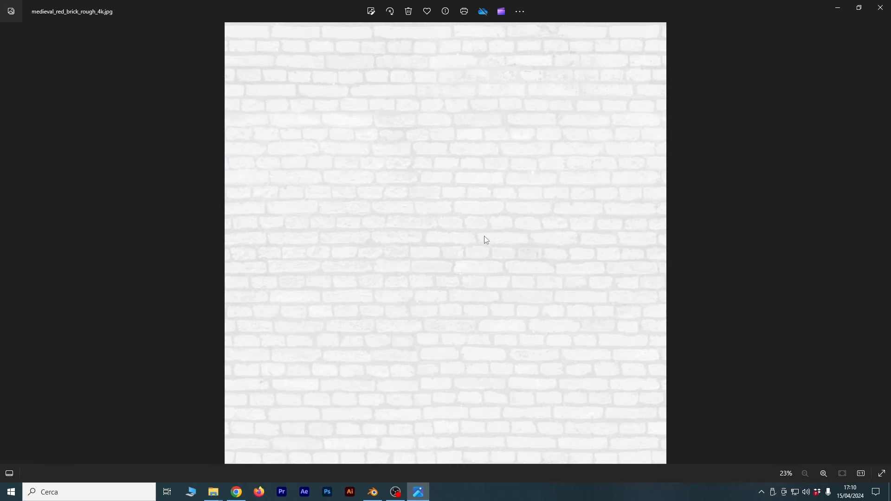
pyautogui.click(881, 7)
# - Switch to Blender and load medieval_red_brick_diff_4k.jpg from TEXTURES\Medieval Brick into the Muro material's Image Texture node
pyautogui.click(376, 492)
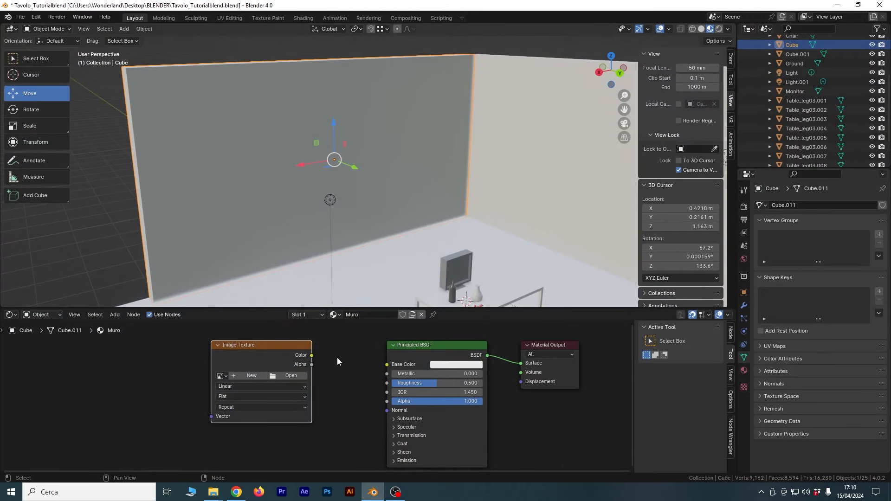
pyautogui.moveTo(275, 348); pyautogui.dragTo(244, 349)
pyautogui.click(258, 368)
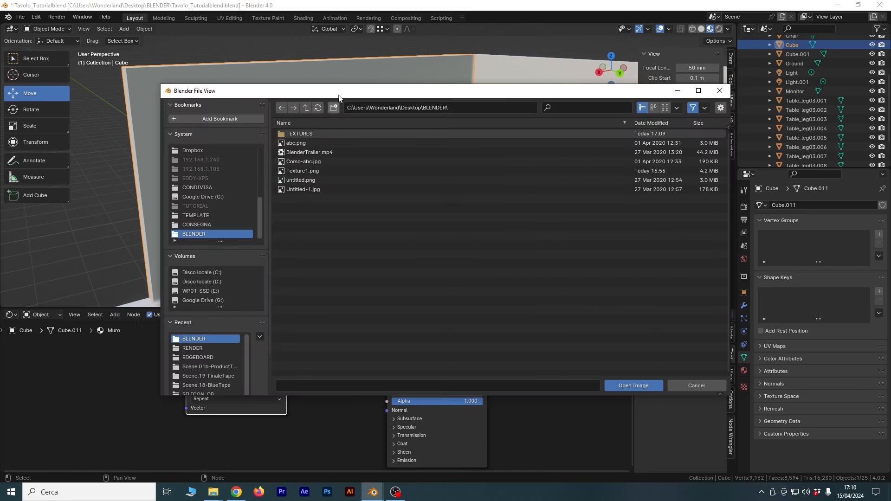
pyautogui.doubleClick(304, 133)
pyautogui.doubleClick(297, 133)
pyautogui.click(300, 135)
pyautogui.doubleClick(300, 135)
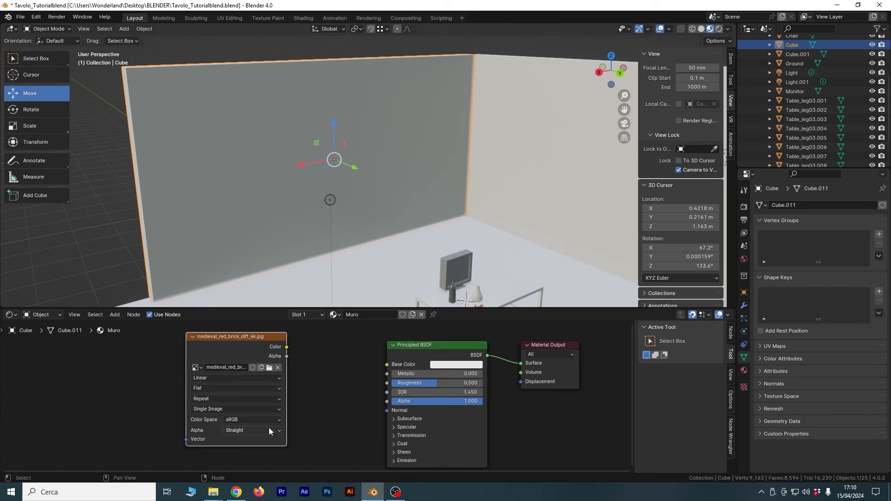
# - Connect the diffuse texture's Color output to the Principled BSDF's Base Color and make room between the nodes
pyautogui.moveTo(288, 347); pyautogui.dragTo(387, 365)
pyautogui.scroll(-2, 356, 153)
pyautogui.scroll(2, 353, 156)
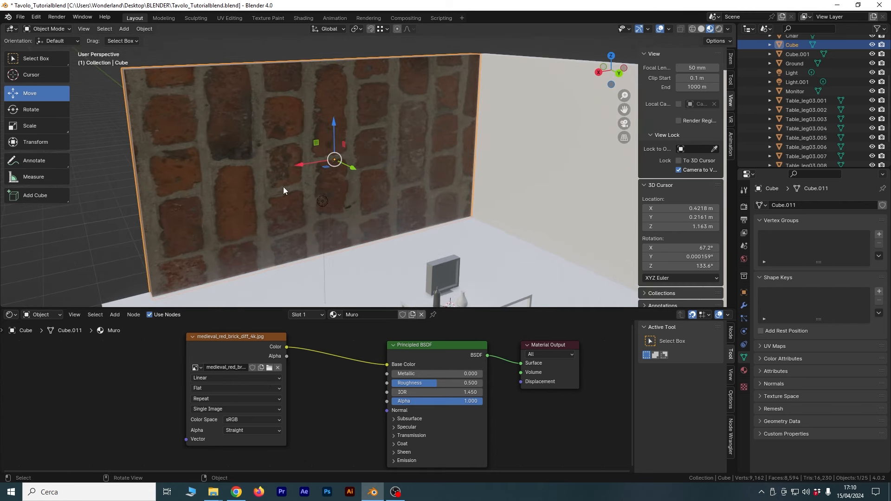
pyautogui.moveTo(225, 341)
pyautogui.mouseDown()
pyautogui.moveTo(250, 358)
pyautogui.moveTo(233, 350)
pyautogui.mouseUp()
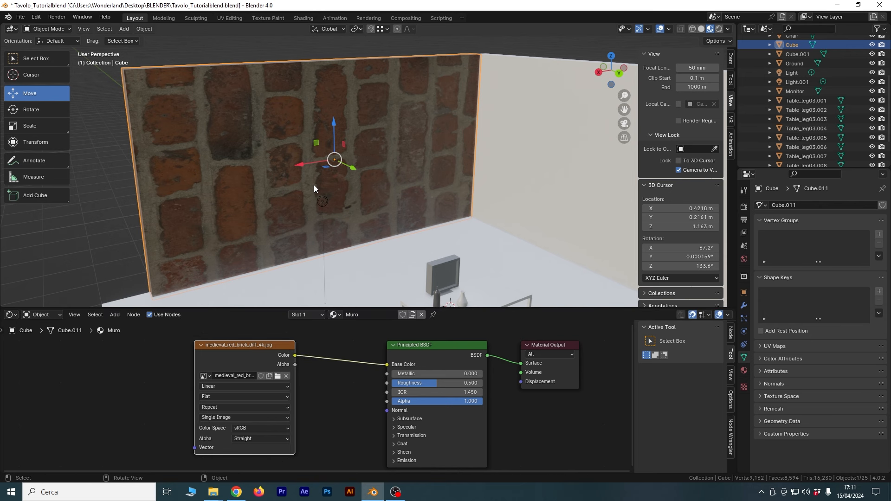
pyautogui.scroll(-2, 320, 372)
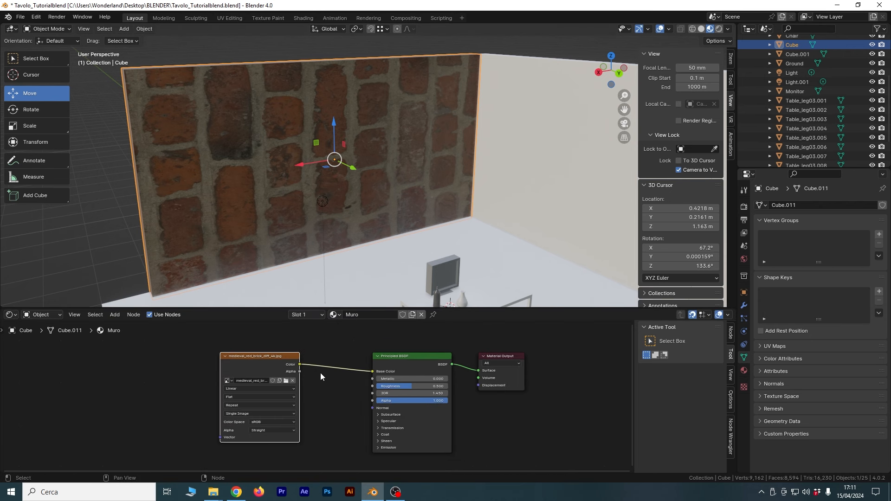
pyautogui.moveTo(290, 336); pyautogui.dragTo(251, 335)
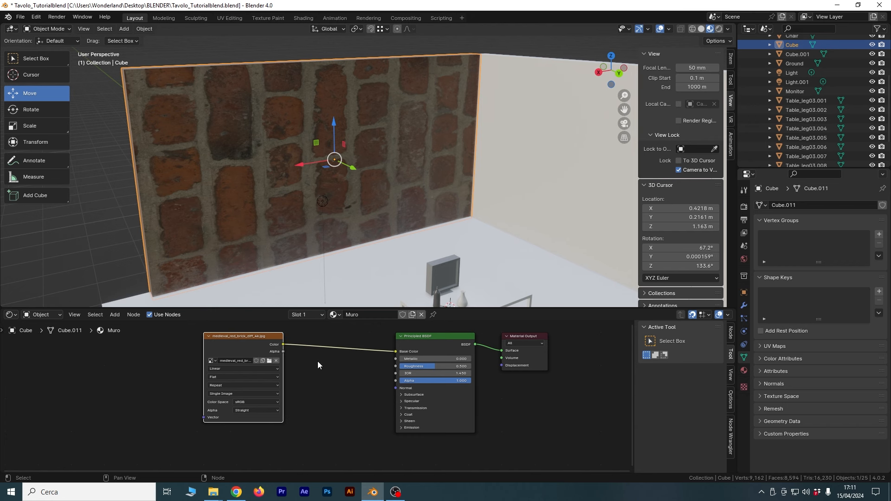
pyautogui.click(354, 384)
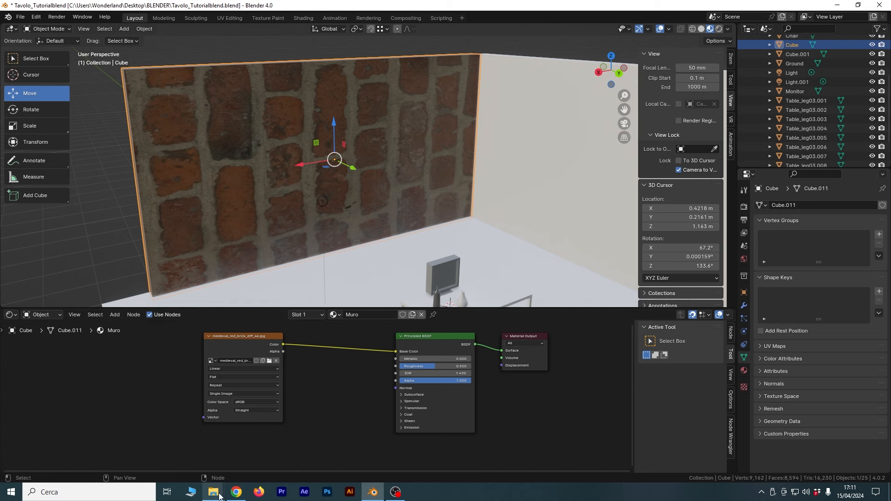
# - Bring up the Medieval Brick folder and add medieval_red_brick_rough_4k.jpg as a texture node below the diffuse one
pyautogui.moveTo(215, 492)
pyautogui.click(322, 453)
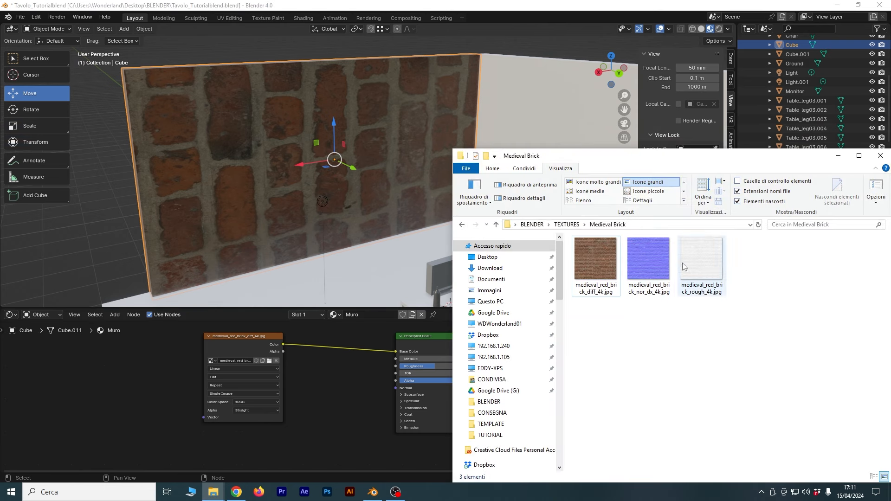
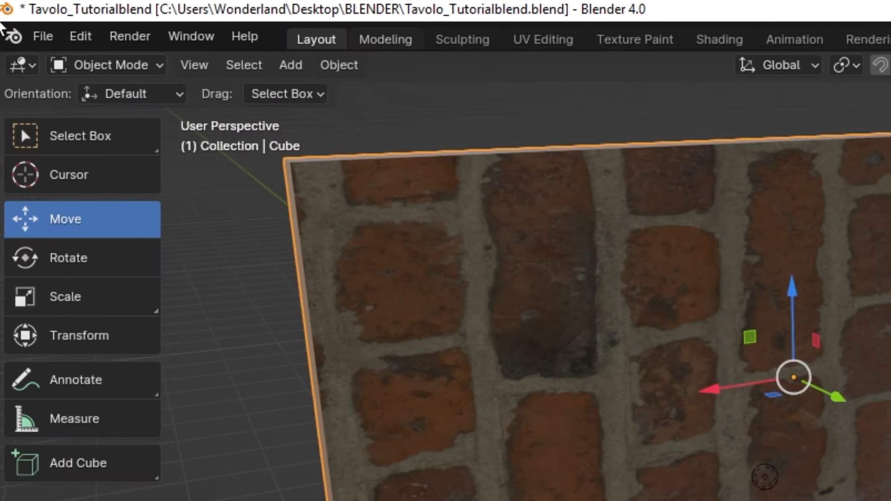
# - Search the add-on preferences for Node Wrangler, check whether it is enabled, and close the preferences
pyautogui.click(39, 15)
pyautogui.click(146, 319)
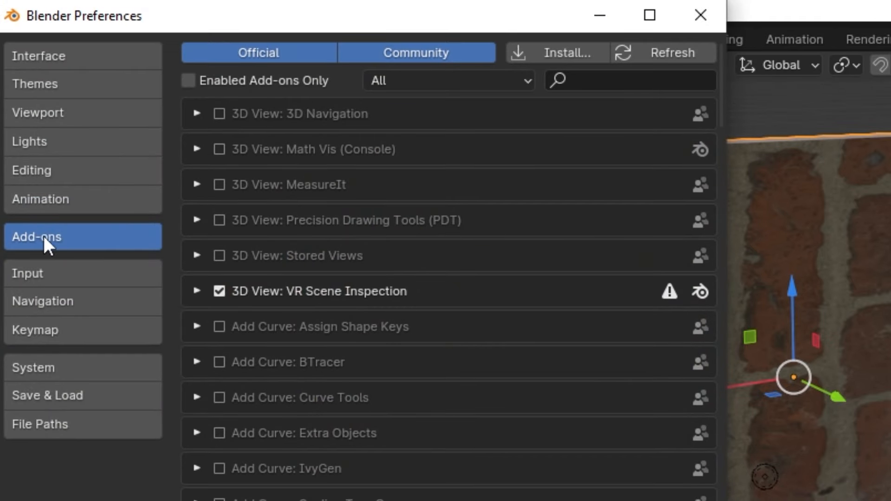
pyautogui.click(610, 80)
pyautogui.write('node wr')
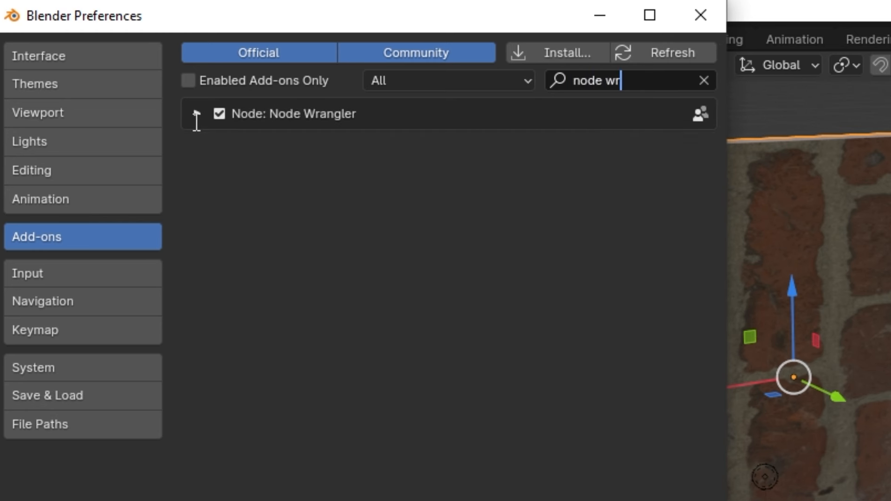
pyautogui.click(692, 18)
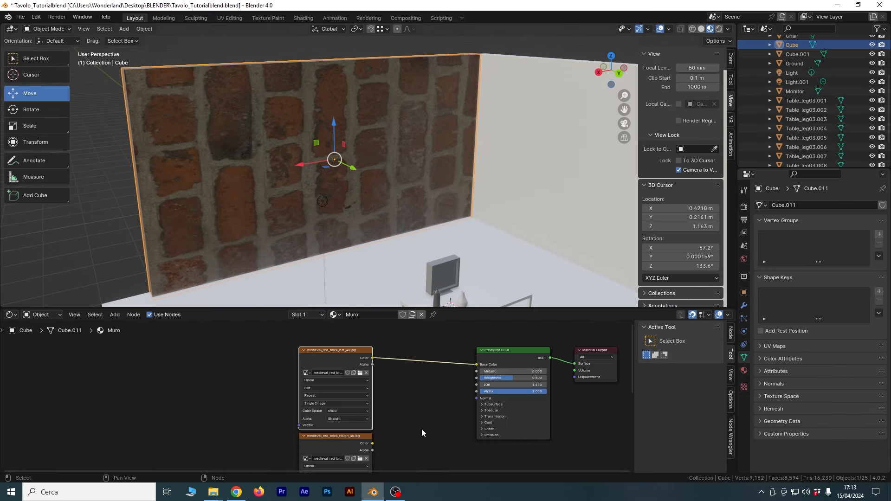
# - Add Texture Coordinate and Mapping nodes to the diffuse texture node with Node Wrangler and space the nodes apart
pyautogui.scroll(2, 422, 428)
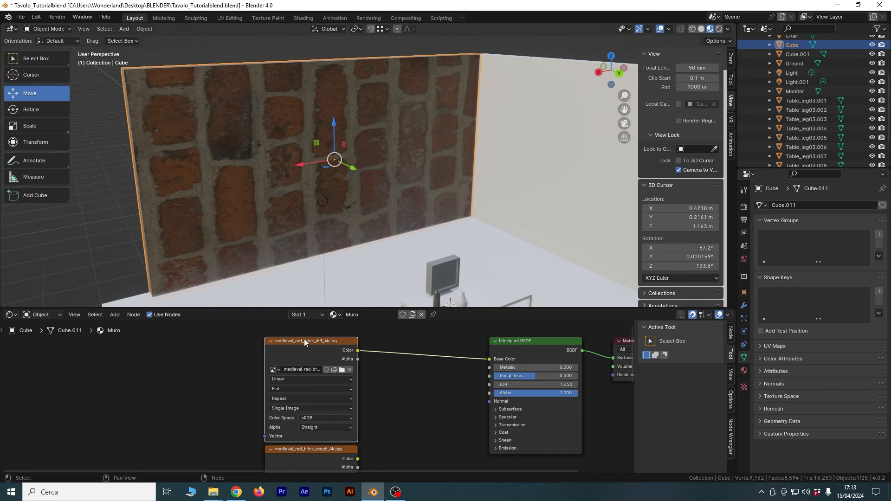
pyautogui.scroll(-2, 388, 412)
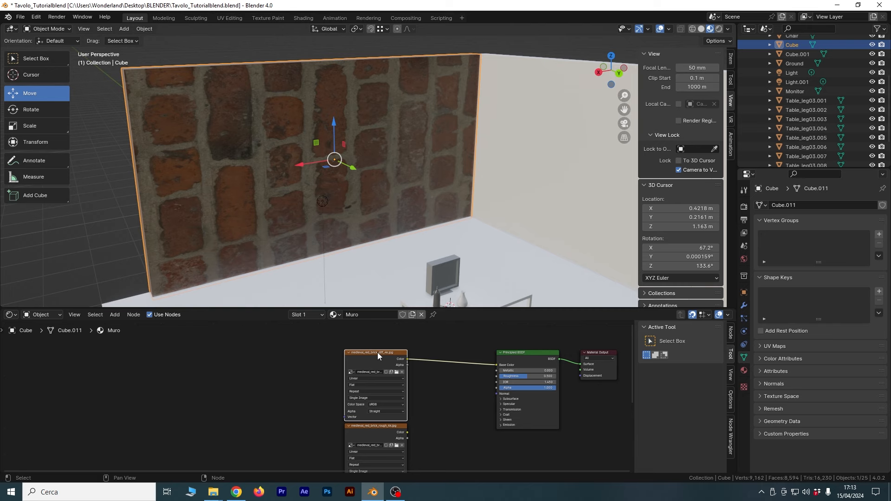
pyautogui.scroll(1, 370, 355)
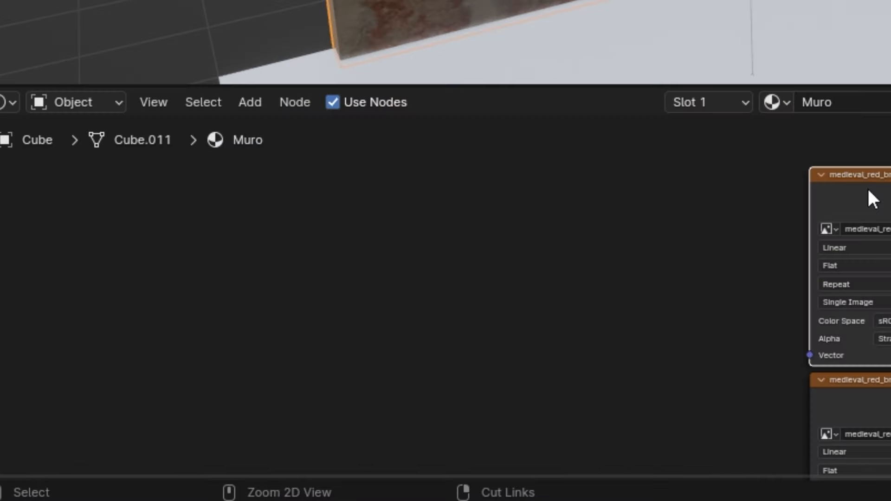
pyautogui.hotkey('ctrl', 't')
pyautogui.scroll(2, 316, 397)
pyautogui.moveTo(309, 339); pyautogui.dragTo(301, 339)
pyautogui.moveTo(694, 159); pyautogui.dragTo(629, 160)
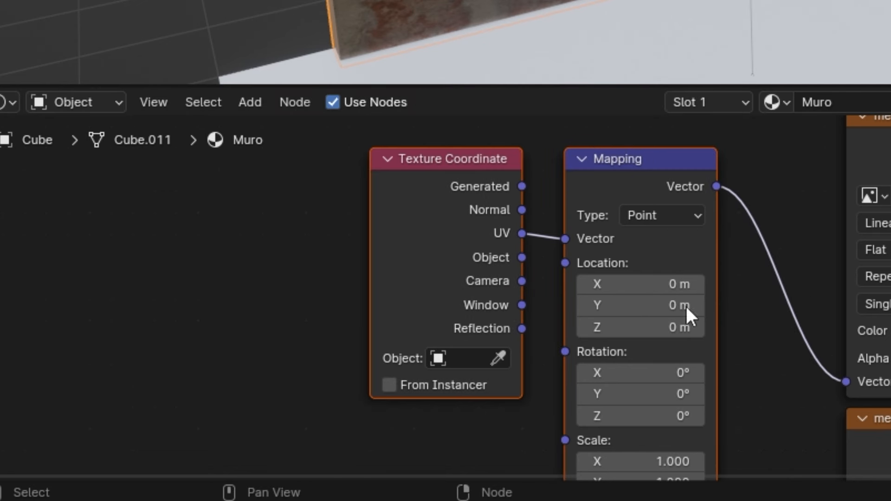
# - Move the Texture Coordinate node farther from the Mapping node to make room between them
pyautogui.scroll(-1, 742, 316)
pyautogui.scroll(1, 739, 325)
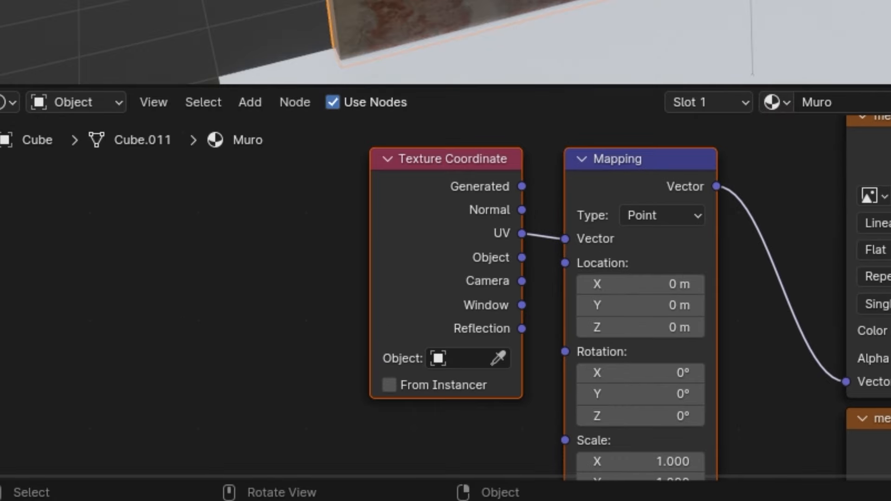
pyautogui.moveTo(446, 158); pyautogui.dragTo(450, 190)
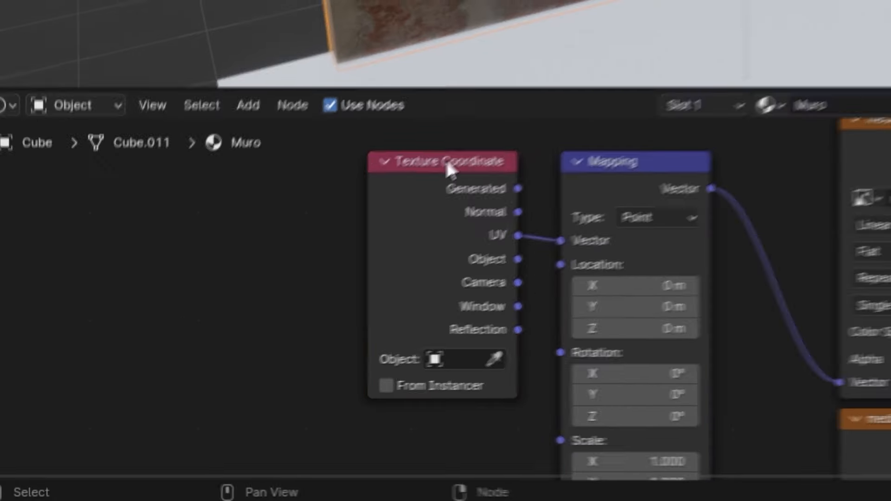
pyautogui.moveTo(199, 354)
pyautogui.mouseDown()
pyautogui.moveTo(172, 347)
pyautogui.moveTo(190, 343)
pyautogui.mouseUp()
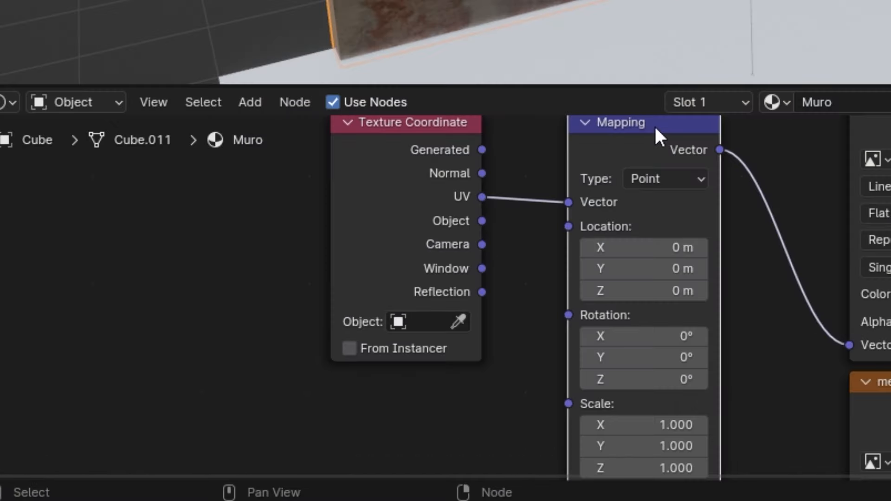
pyautogui.moveTo(654, 125)
pyautogui.mouseDown()
pyautogui.moveTo(636, 125)
pyautogui.moveTo(655, 124)
pyautogui.mouseUp()
# - Try shifting the brick texture with the Mapping node's X location, and undo the change
pyautogui.moveTo(647, 246)
pyautogui.mouseDown()
pyautogui.moveTo(631, 247)
pyautogui.moveTo(650, 247)
pyautogui.mouseUp()
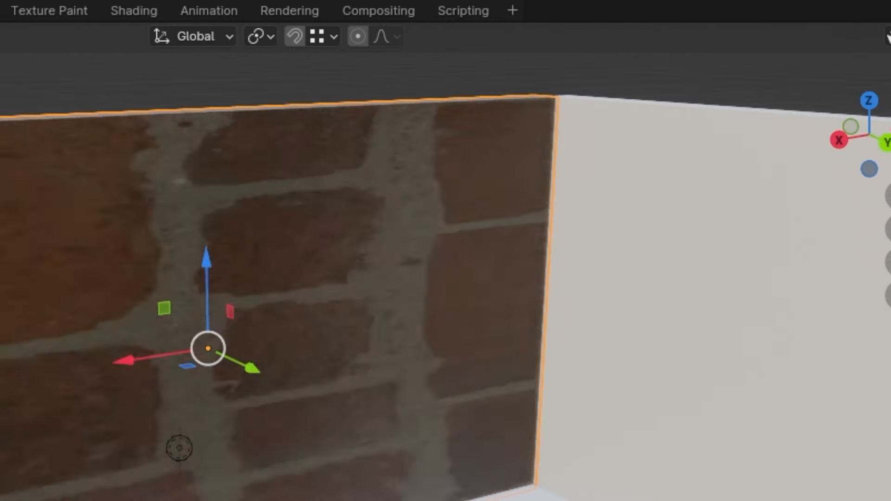
pyautogui.hotkey('ctrl', 'z')
pyautogui.hotkey('ctrl', 'z')
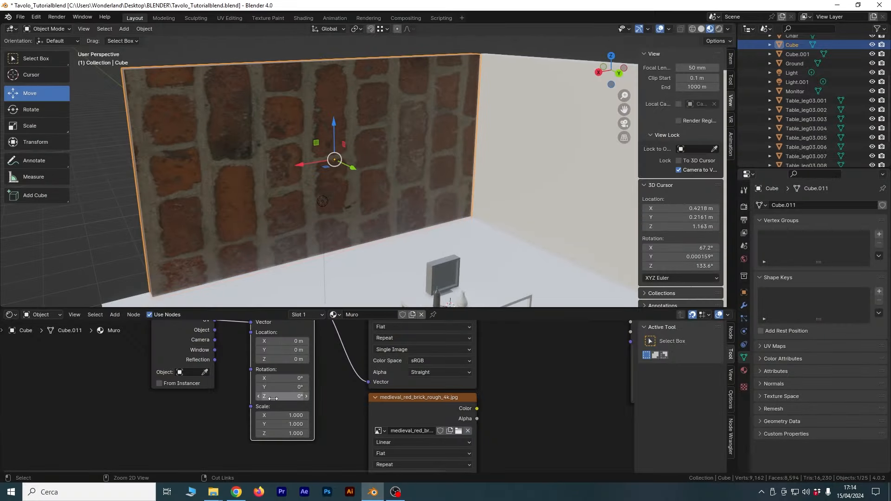
# - Set the Mapping node's Z rotation to -90° so the brick courses run horizontally on the wall
pyautogui.moveTo(273, 398); pyautogui.dragTo(292, 399)
pyautogui.click(293, 398)
pyautogui.write('-90')
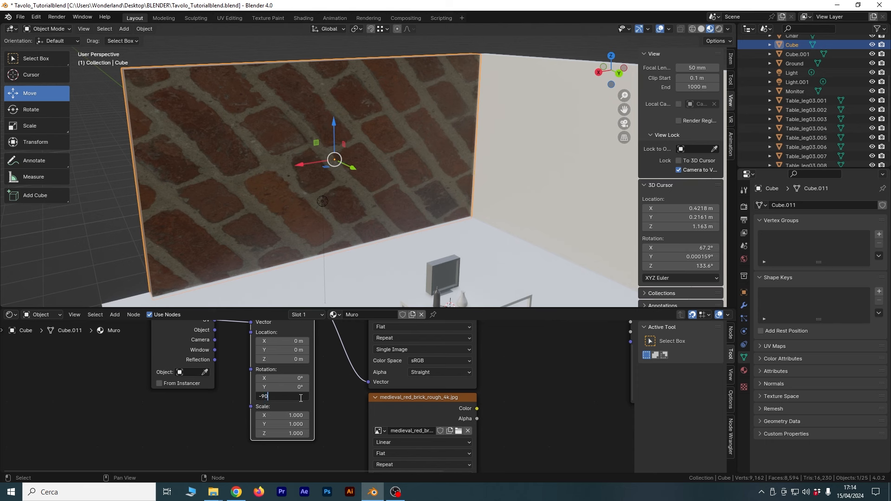
pyautogui.press('Return')
pyautogui.click(301, 399)
pyautogui.write('90')
pyautogui.press('Return')
pyautogui.click(300, 398)
pyautogui.write('-9')
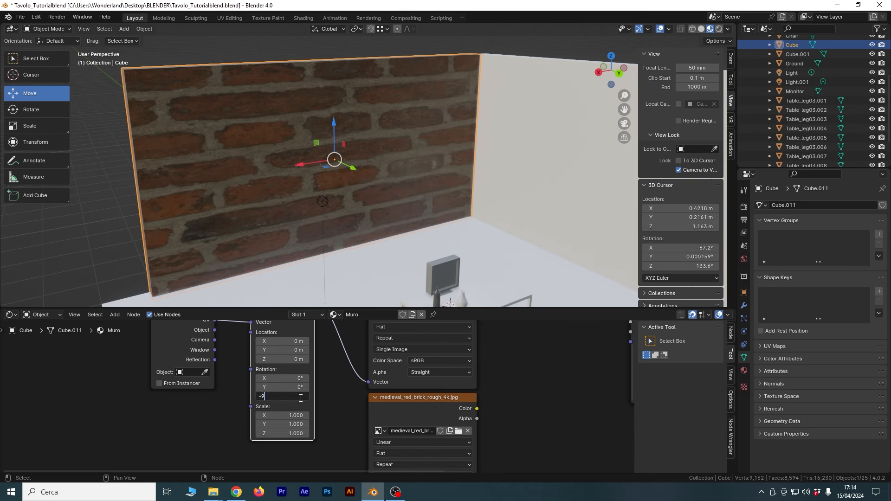
pyautogui.press('Return')
# - Set the Mapping node's scale to 4.9 in X and 7 in Y to make the bricks smaller
pyautogui.moveTo(329, 357); pyautogui.dragTo(343, 392, button='middle')
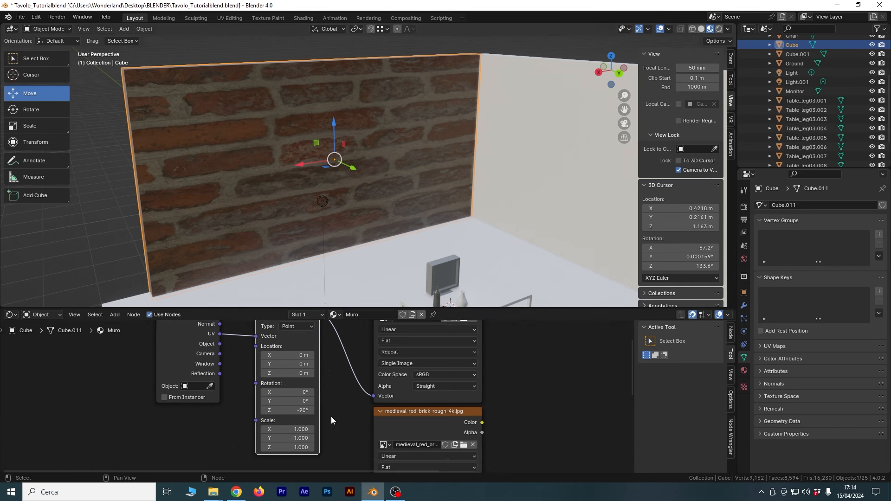
pyautogui.moveTo(282, 134)
pyautogui.mouseDown(button='middle')
pyautogui.moveTo(319, 133)
pyautogui.moveTo(280, 139)
pyautogui.moveTo(275, 129)
pyautogui.mouseUp(button='middle')
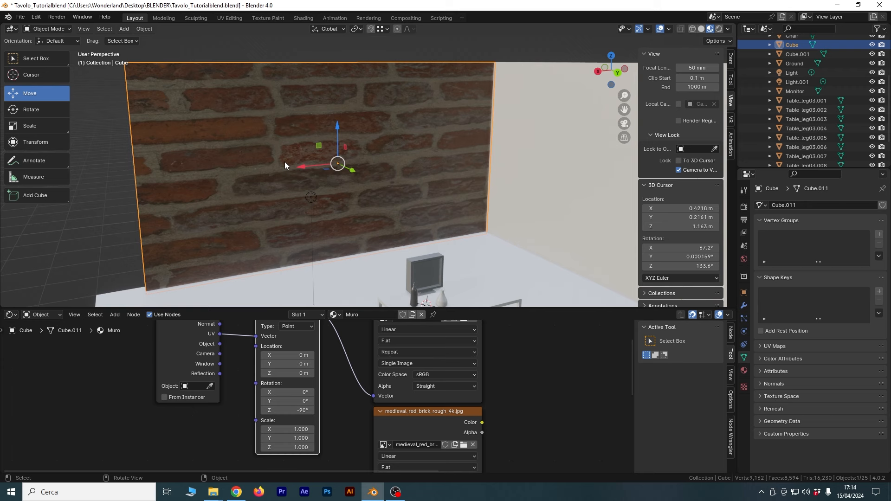
pyautogui.moveTo(287, 429)
pyautogui.mouseDown()
pyautogui.moveTo(269, 429)
pyautogui.moveTo(301, 429)
pyautogui.mouseUp()
pyautogui.moveTo(293, 436)
pyautogui.mouseDown()
pyautogui.moveTo(331, 429)
pyautogui.moveTo(297, 447)
pyautogui.mouseUp()
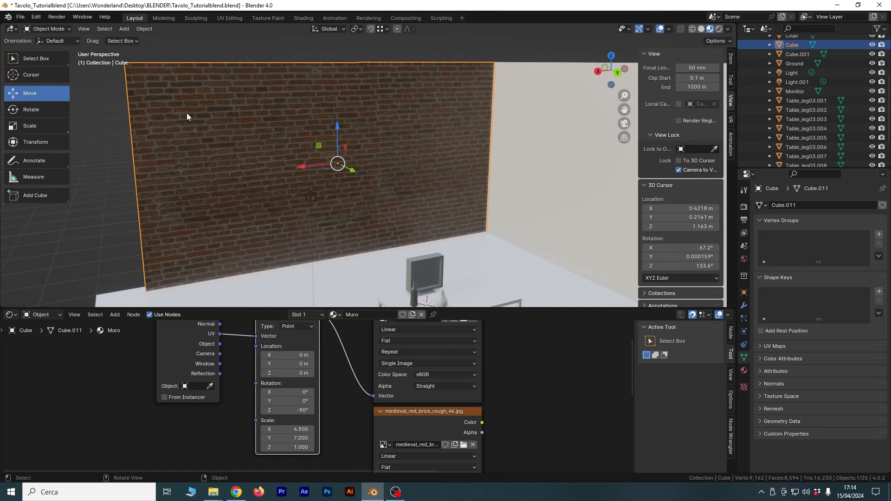
pyautogui.moveTo(297, 144)
pyautogui.mouseDown(button='middle')
pyautogui.moveTo(252, 140)
pyautogui.moveTo(269, 115)
pyautogui.moveTo(335, 144)
pyautogui.moveTo(292, 145)
pyautogui.mouseUp(button='middle')
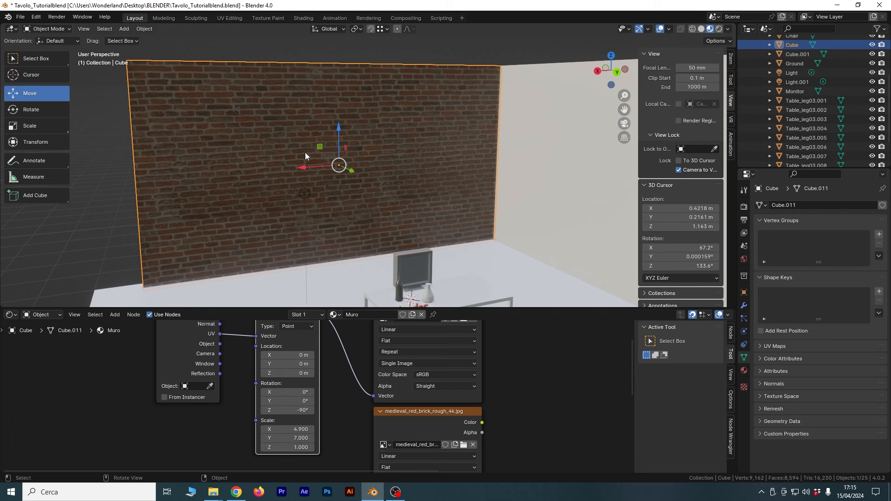
pyautogui.moveTo(263, 194); pyautogui.dragTo(291, 187, button='middle')
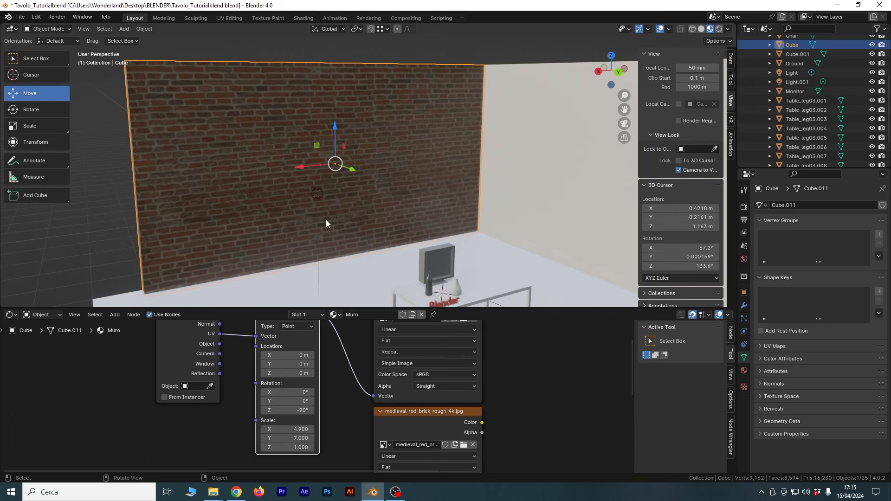
# - Switch the 3D viewport to Rendered shading and view the brick wall under the scene lights
pyautogui.keyDown('shift'); pyautogui.moveTo(358, 220); pyautogui.dragTo(326, 214, button='middle'); pyautogui.keyUp('shift')
pyautogui.moveTo(340, 394); pyautogui.dragTo(318, 453, button='middle')
pyautogui.moveTo(519, 400); pyautogui.dragTo(370, 391, button='middle')
pyautogui.scroll(3, 283, 177)
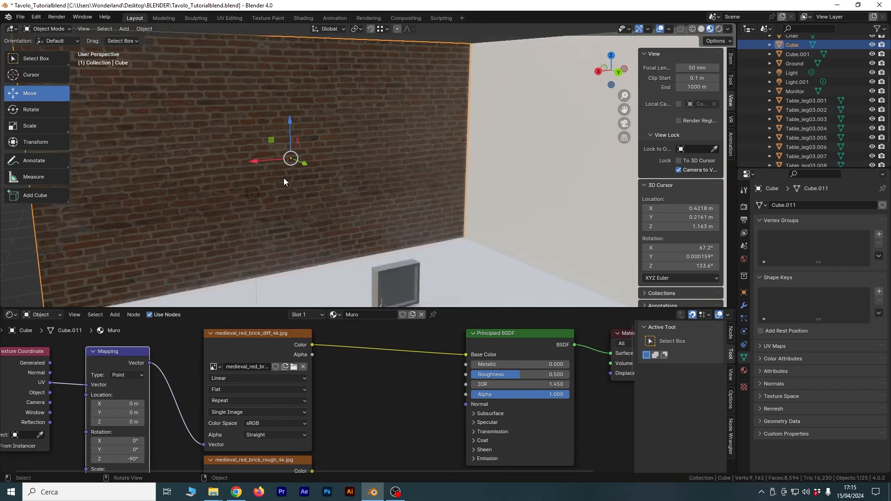
pyautogui.moveTo(267, 193)
pyautogui.keyDown('shift'); pyautogui.mouseDown(button='middle')
pyautogui.moveTo(338, 201)
pyautogui.moveTo(393, 227)
pyautogui.moveTo(408, 220)
pyautogui.mouseUp(button='middle'); pyautogui.keyUp('shift')
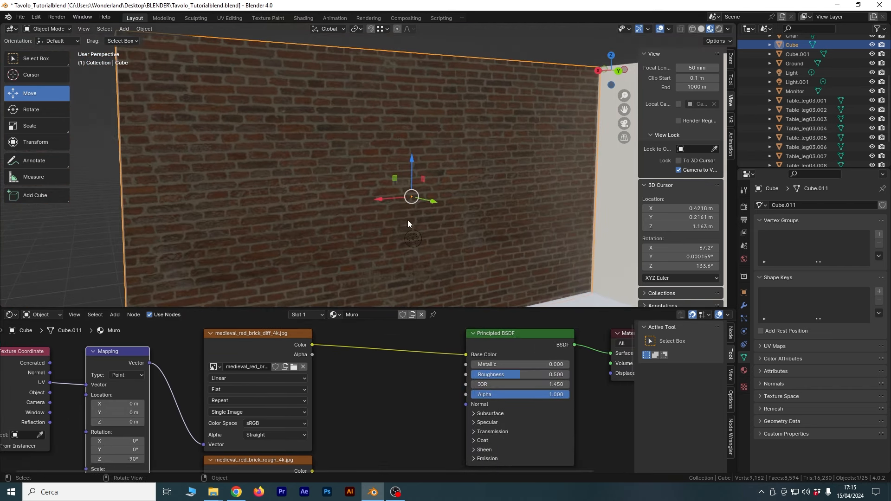
pyautogui.click(720, 30)
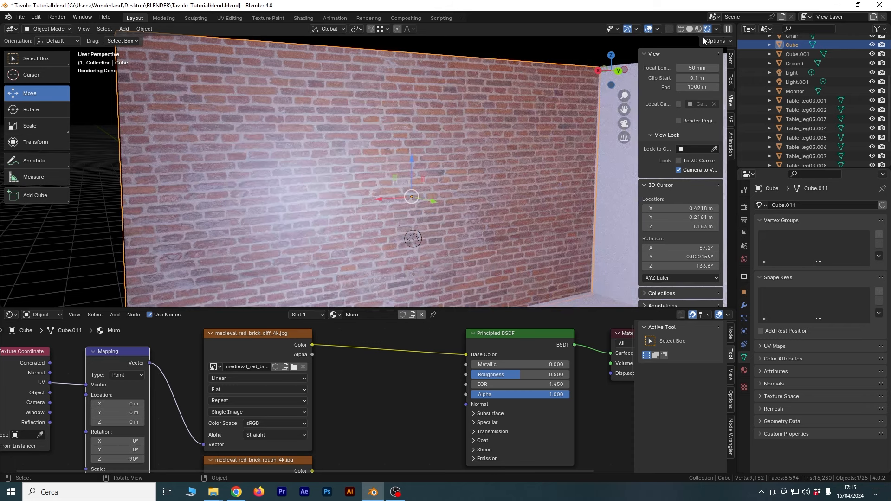
pyautogui.moveTo(374, 165); pyautogui.dragTo(472, 214, button='middle')
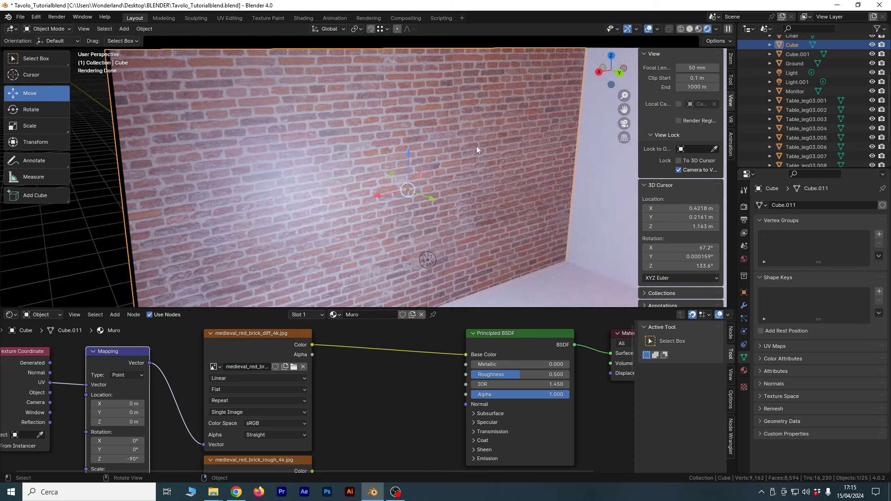
pyautogui.scroll(-3, 460, 160)
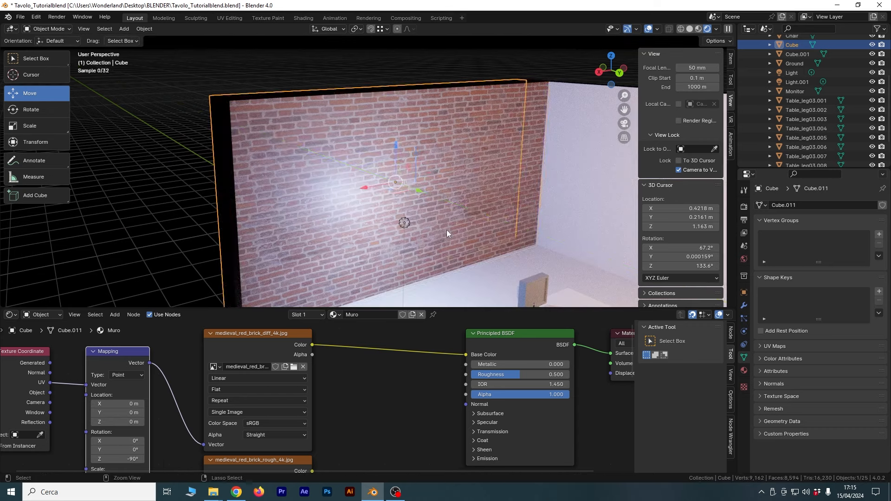
# - Move the light in front of the brick wall up near its upper edge and reselect the wall
pyautogui.click(404, 223)
pyautogui.moveTo(427, 234); pyautogui.dragTo(444, 249)
pyautogui.moveTo(424, 196); pyautogui.dragTo(430, 75)
pyautogui.moveTo(397, 99); pyautogui.dragTo(373, 99)
pyautogui.click(436, 174)
pyautogui.moveTo(302, 163); pyautogui.dragTo(341, 171, button='middle')
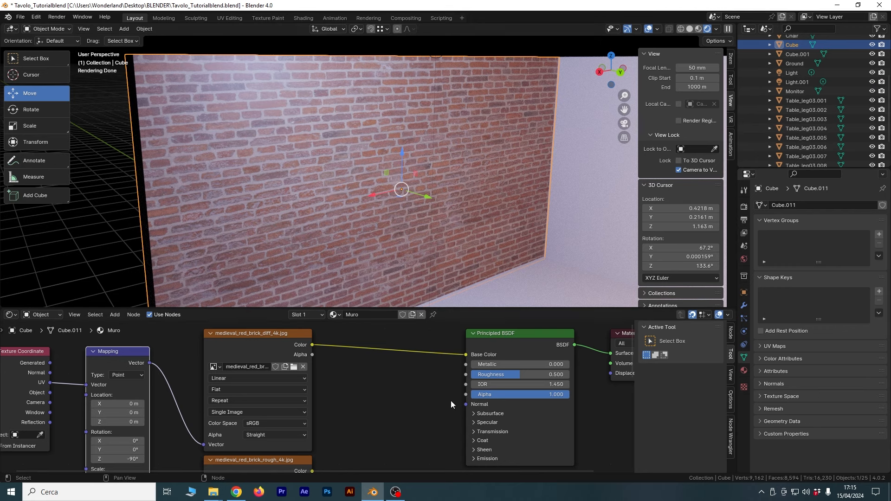
# - Lower the Principled BSDF's Roughness to 0.036 and check the light reflections on the wall
pyautogui.scroll(-1, 419, 379)
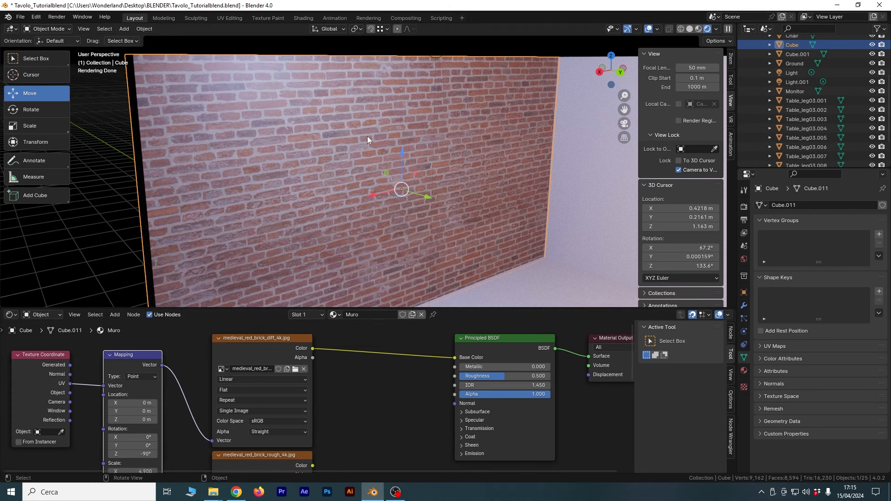
pyautogui.moveTo(375, 148); pyautogui.dragTo(399, 186, button='middle')
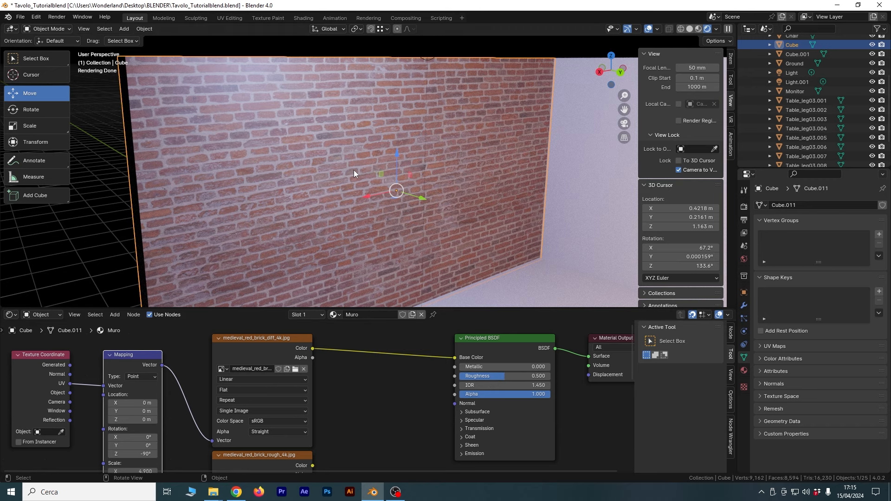
pyautogui.scroll(-1, 354, 171)
pyautogui.moveTo(520, 376); pyautogui.dragTo(469, 376)
pyautogui.moveTo(347, 191); pyautogui.dragTo(329, 177, button='middle')
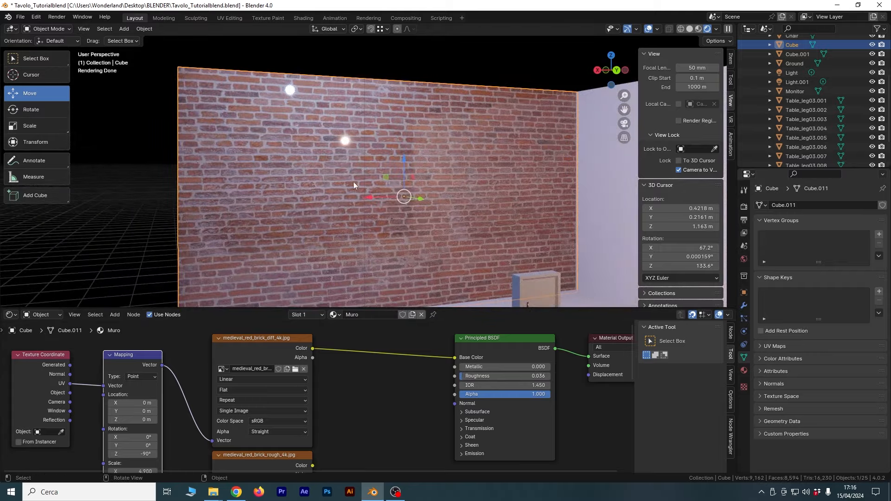
pyautogui.moveTo(400, 177); pyautogui.dragTo(418, 179, button='middle')
# - Raise the Principled BSDF's Roughness to 1.000 and check the matte wall from several angles
pyautogui.moveTo(491, 376); pyautogui.dragTo(548, 376)
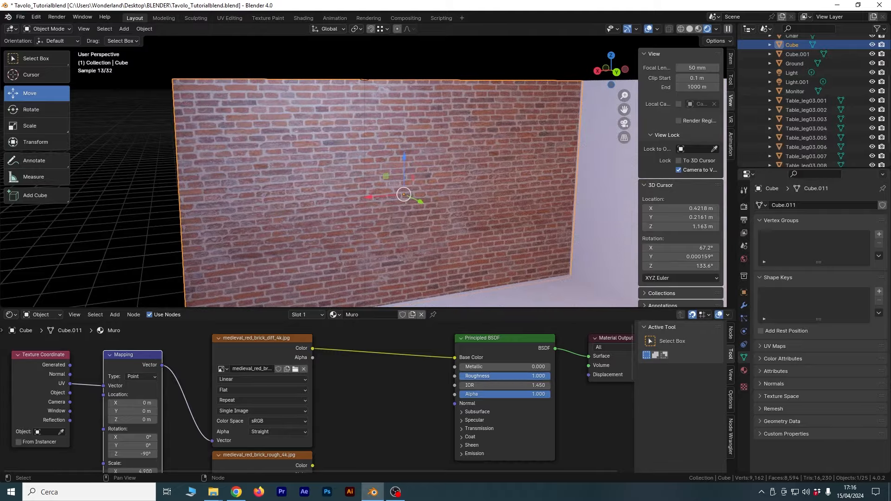
pyautogui.moveTo(316, 203); pyautogui.dragTo(381, 218, button='middle')
pyautogui.scroll(5, 344, 225)
pyautogui.scroll(-5, 474, 221)
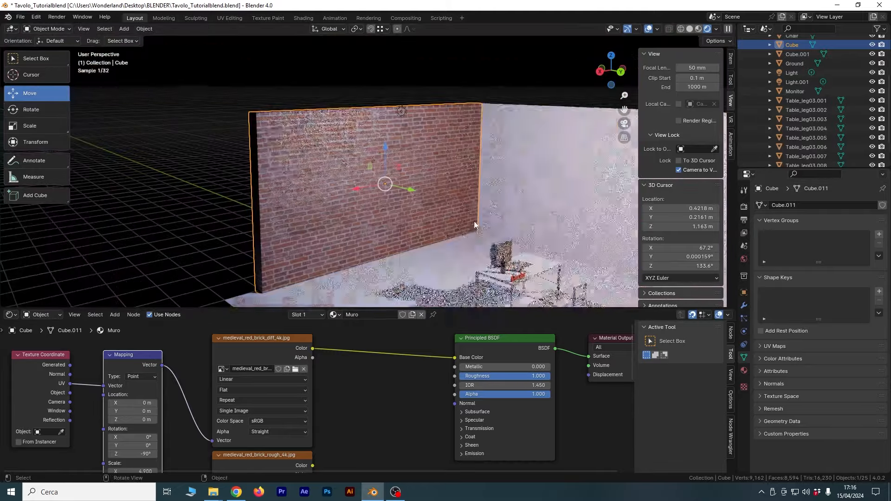
pyautogui.moveTo(468, 234); pyautogui.dragTo(404, 218, button='middle')
pyautogui.scroll(3, 328, 193)
pyautogui.moveTo(318, 193); pyautogui.dragTo(385, 197, button='middle')
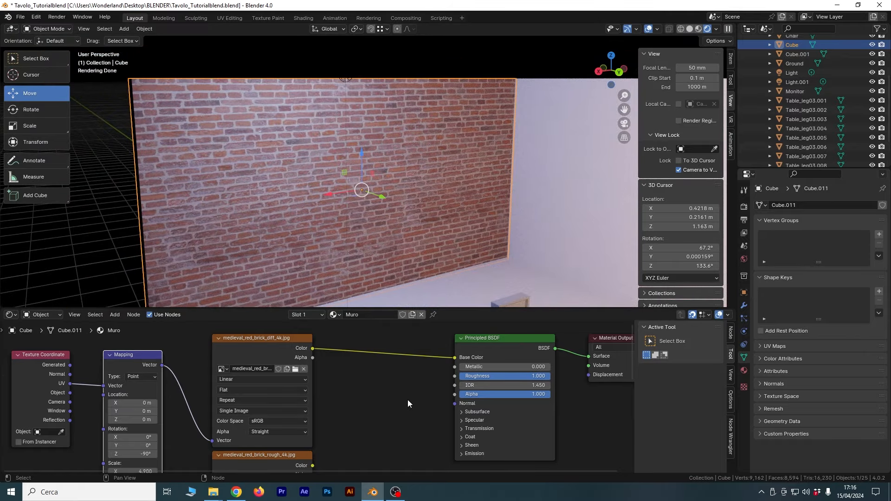
# - Bring up the Medieval Brick folder and view medieval_red_brick_rough_4k.jpg in an enlarged preview
pyautogui.scroll(-4, 399, 413)
pyautogui.moveTo(402, 370); pyautogui.dragTo(400, 383, button='middle')
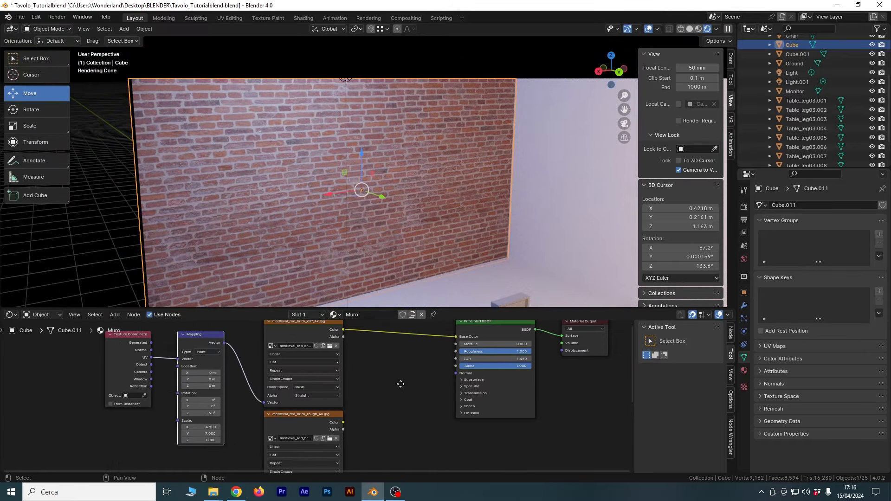
pyautogui.moveTo(213, 493)
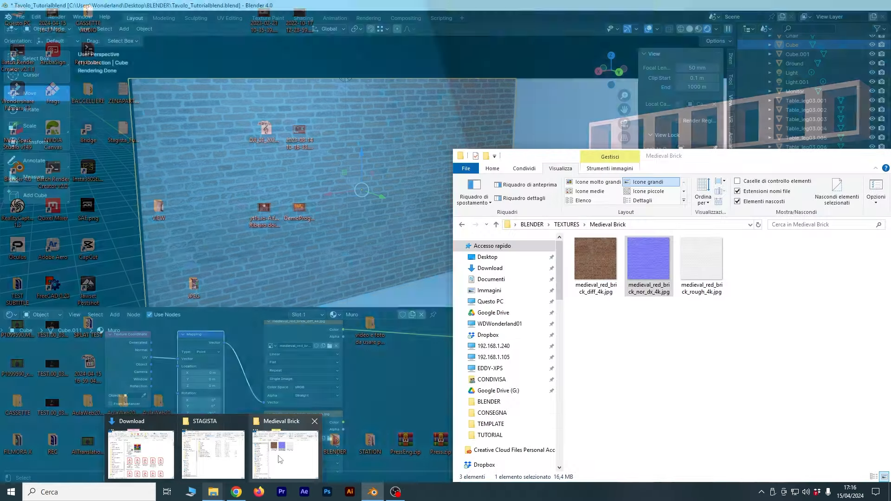
pyautogui.click(280, 459)
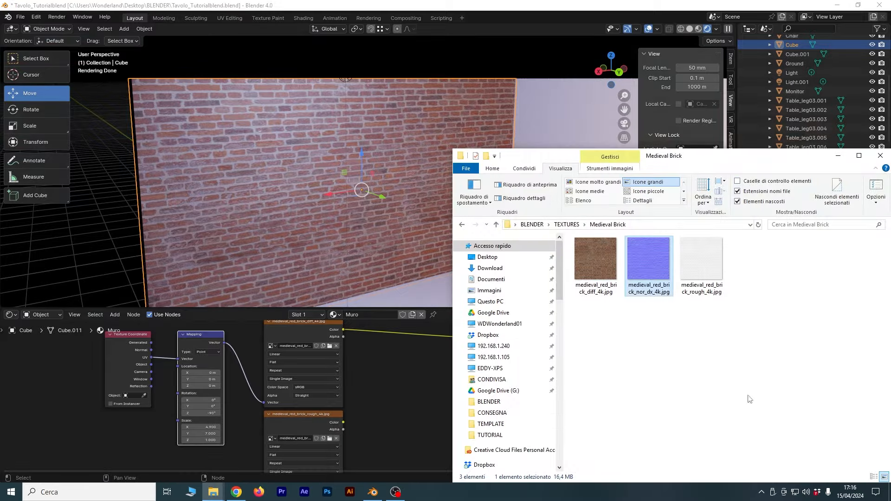
pyautogui.doubleClick(709, 259)
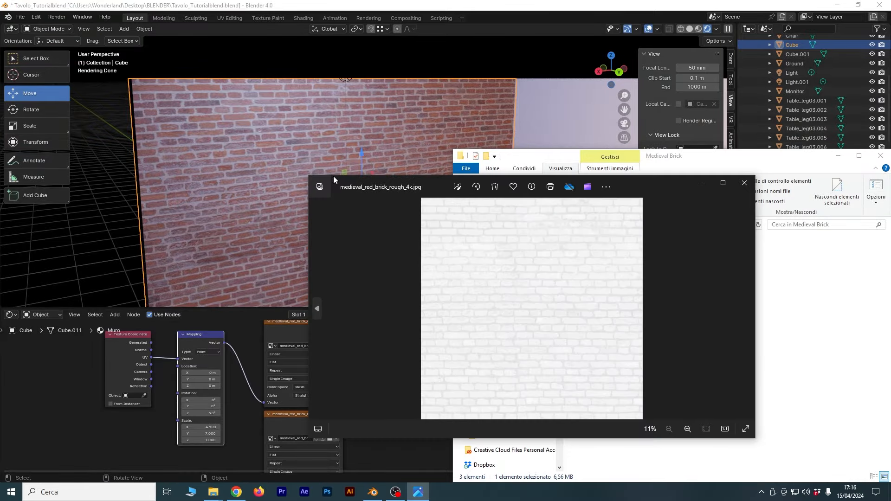
pyautogui.moveTo(304, 177); pyautogui.dragTo(441, 83)
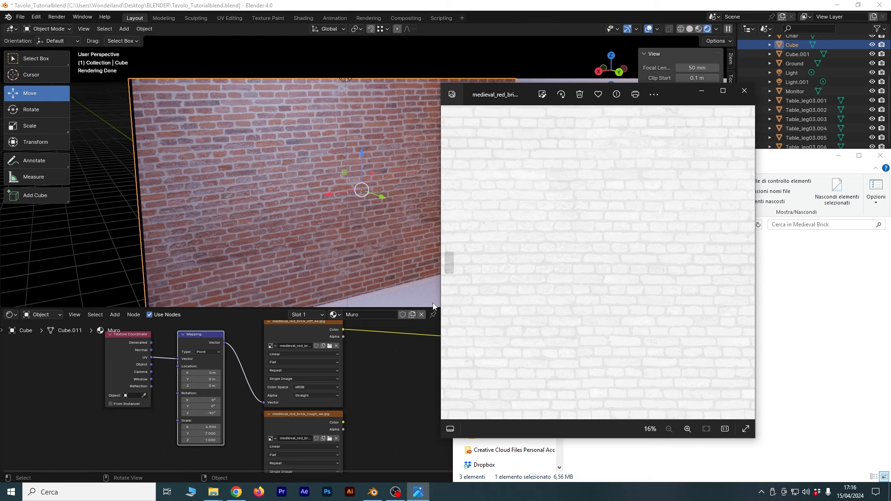
pyautogui.click(826, 303)
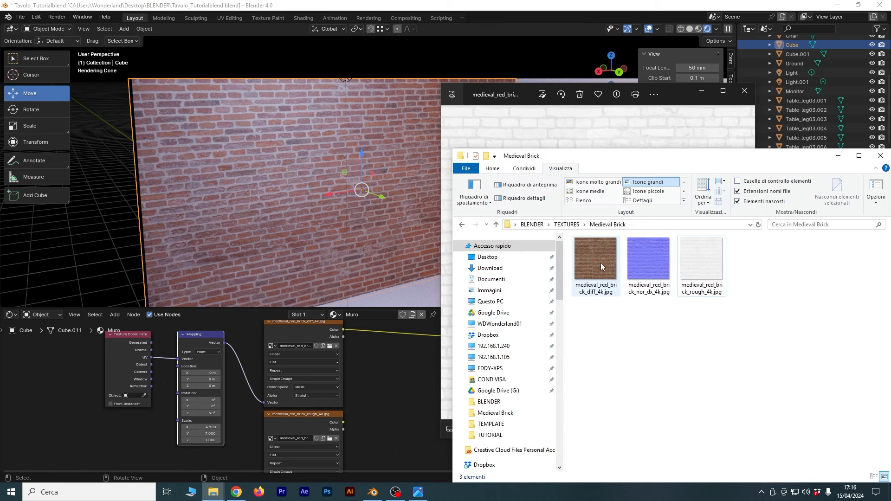
pyautogui.moveTo(667, 93); pyautogui.dragTo(664, 101)
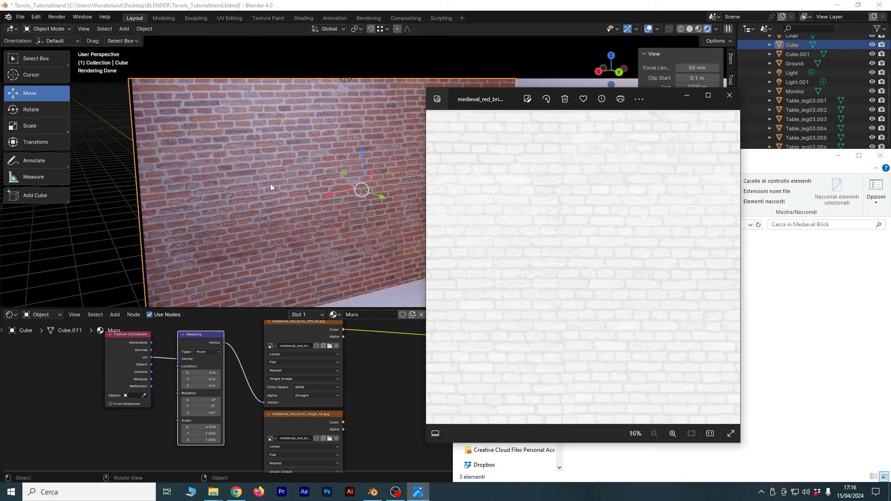
# - Open medieval_red_brick_diff_4k.jpg and place its preview beside the roughness map for comparison
pyautogui.click(761, 310)
pyautogui.doubleClick(585, 259)
pyautogui.moveTo(683, 112); pyautogui.dragTo(317, 102)
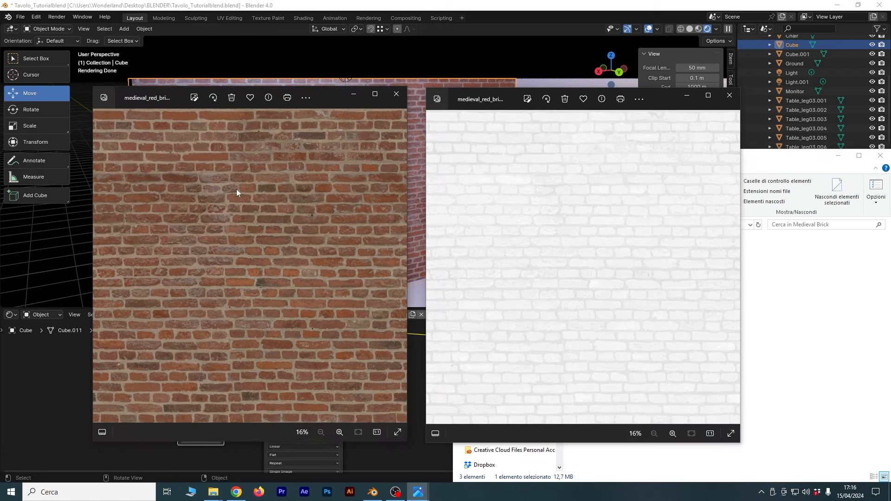
# - Open medieval_red_brick_nor_dx_4k.jpg for comparison with the other maps, and close all three image previews
pyautogui.click(787, 319)
pyautogui.doubleClick(642, 251)
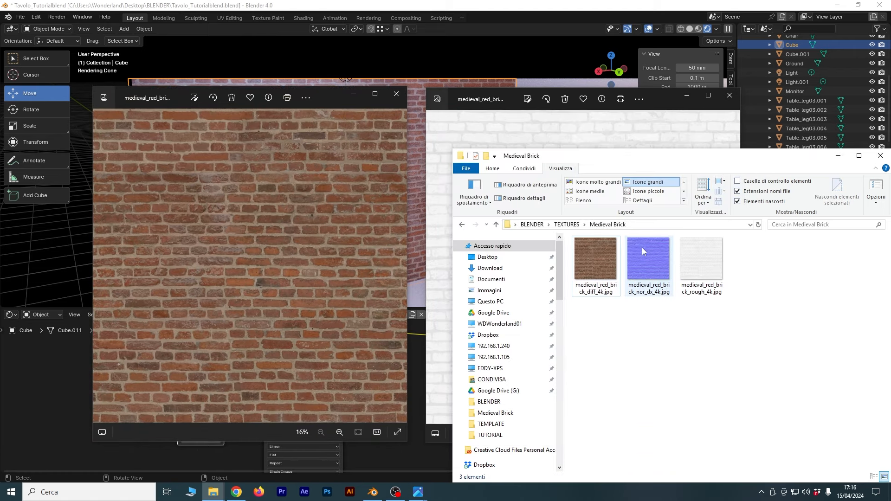
pyautogui.moveTo(649, 110); pyautogui.dragTo(241, 163)
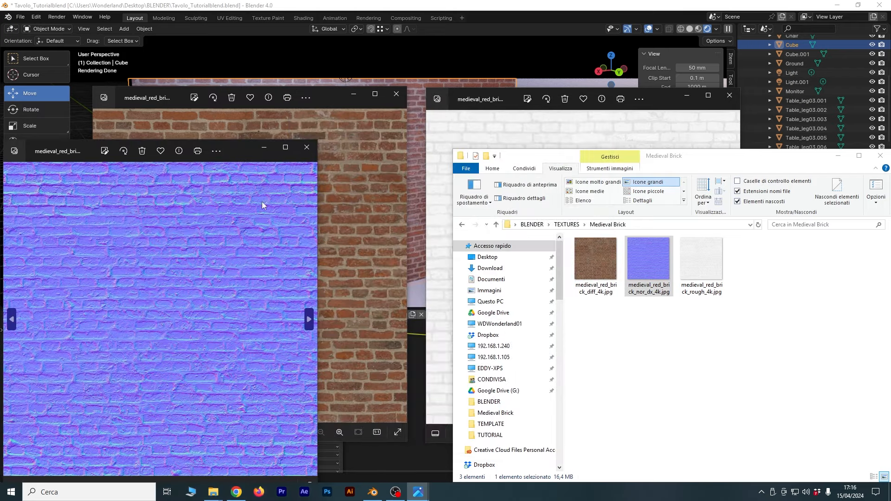
pyautogui.click(306, 147)
pyautogui.click(396, 95)
pyautogui.click(729, 96)
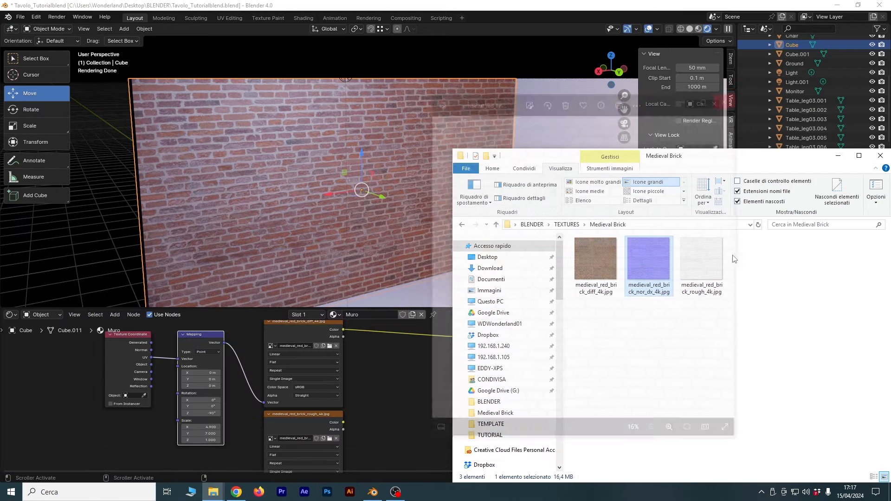
# - Connect the medieval_red_brick_rough_4k.jpg Color output to the Principled BSDF's Roughness input
pyautogui.click(392, 416)
pyautogui.scroll(2, 386, 409)
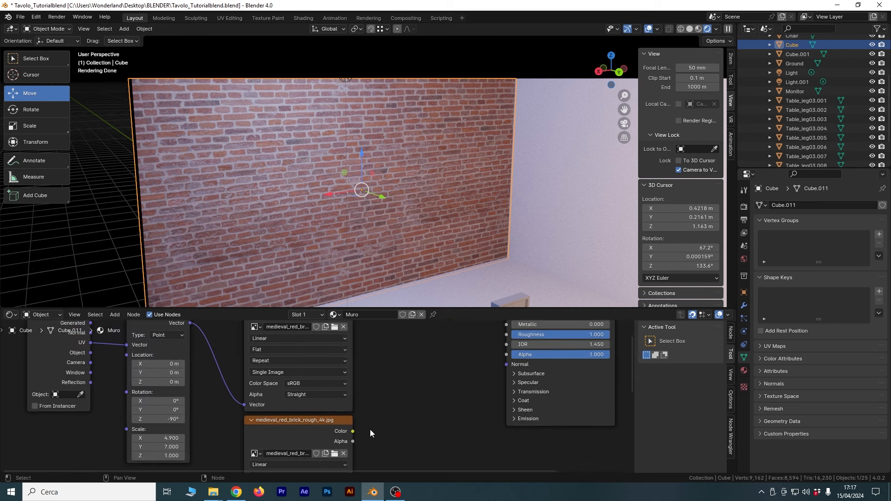
pyautogui.moveTo(353, 429); pyautogui.dragTo(506, 355)
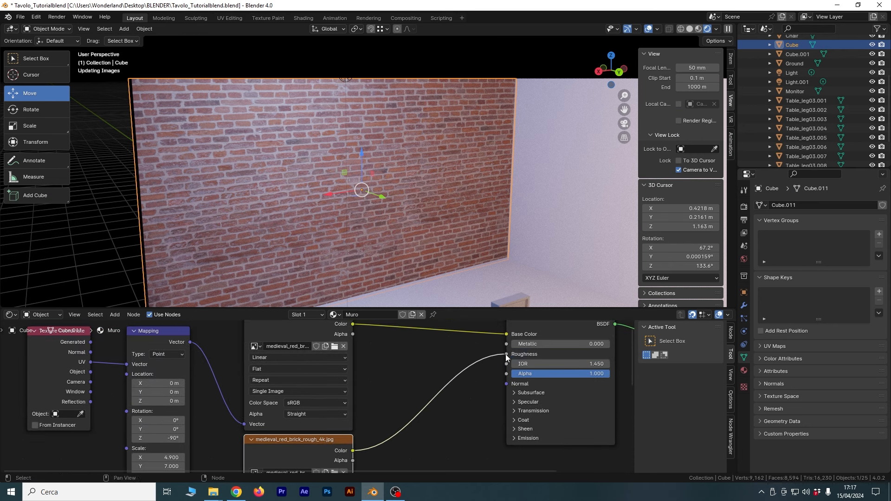
pyautogui.scroll(-4, 400, 419)
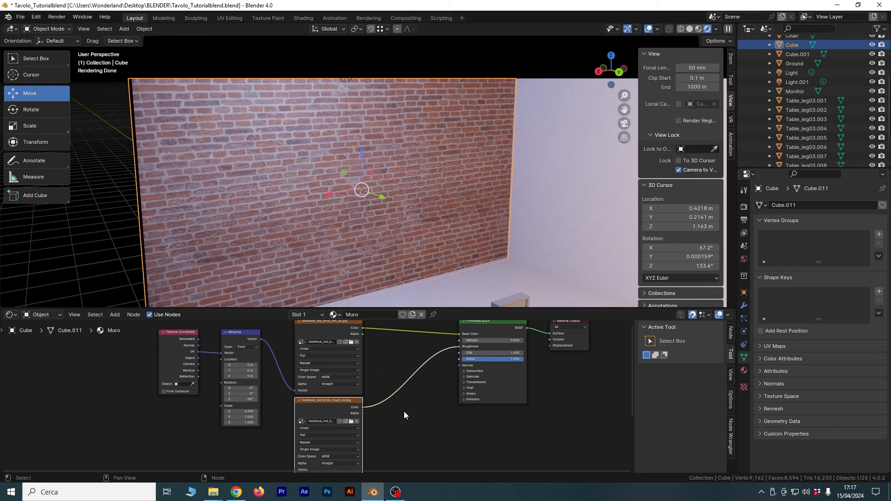
pyautogui.moveTo(401, 403); pyautogui.dragTo(395, 418, button='middle')
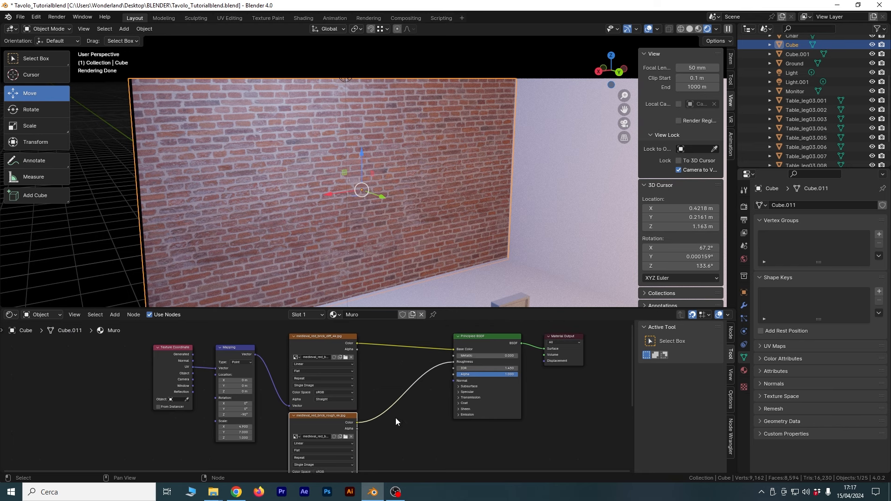
# - Preview the roughness map directly on the wall to compare its brick scale, and undo the preview link
pyautogui.keyDown('ctrl'); pyautogui.keyDown('shift'); pyautogui.click(330, 418); pyautogui.keyUp('shift'); pyautogui.keyUp('ctrl')
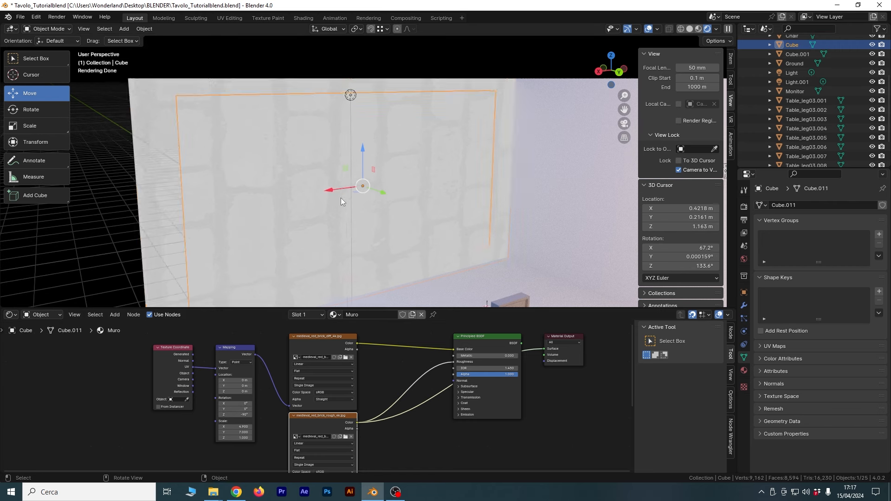
pyautogui.scroll(-2, 340, 197)
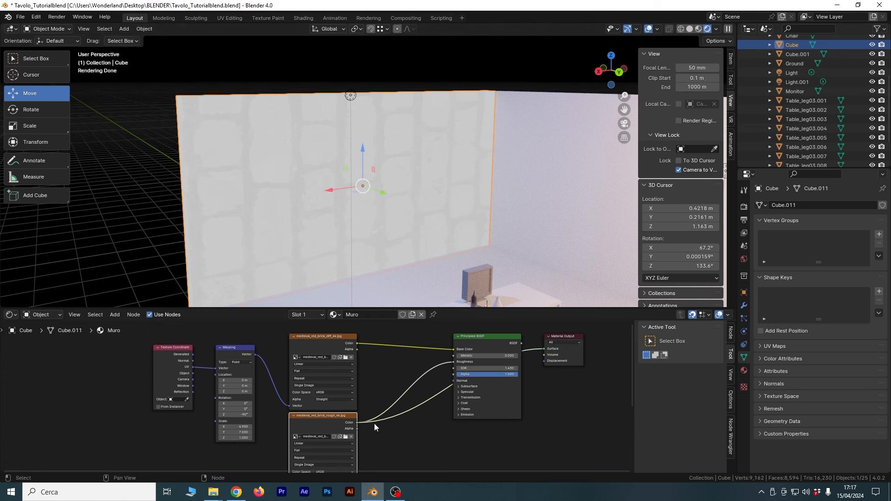
pyautogui.moveTo(340, 425); pyautogui.dragTo(357, 322, button='middle')
pyautogui.click(341, 337)
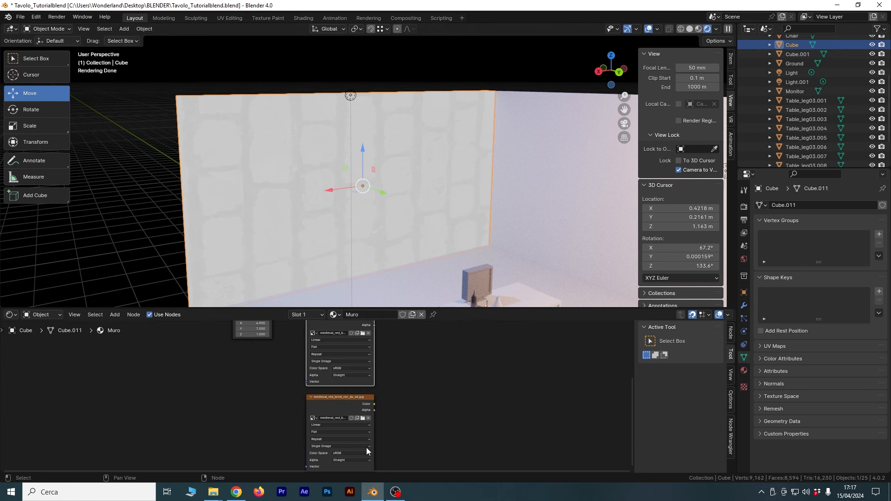
pyautogui.moveTo(425, 370); pyautogui.dragTo(423, 420, button='middle')
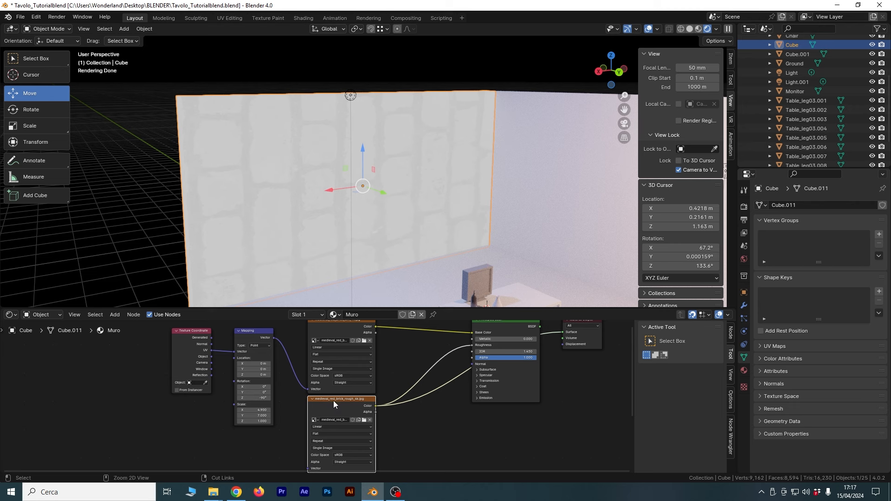
pyautogui.hotkey('ctrl', 'z')
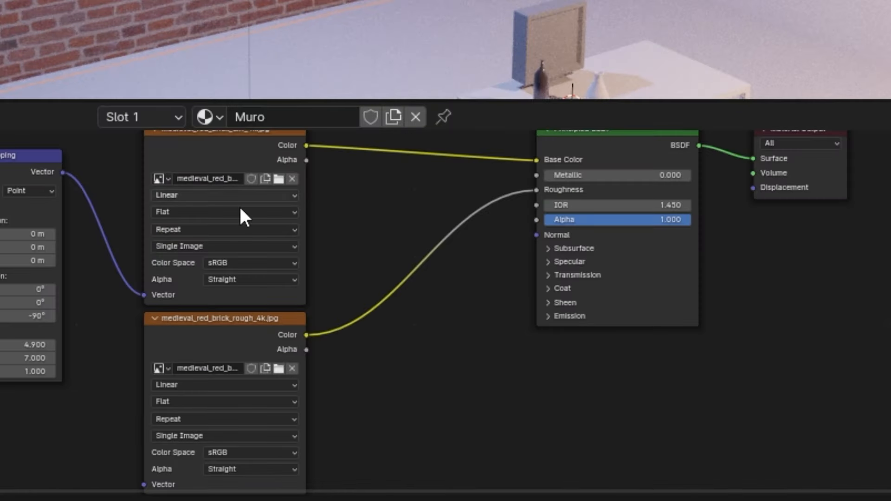
# - Rearrange the Texture Coordinate and Mapping nodes, and connect the Mapping Vector output to the roughness map's Vector input
pyautogui.moveTo(357, 345); pyautogui.dragTo(396, 285, button='middle')
pyautogui.moveTo(253, 259)
pyautogui.mouseDown()
pyautogui.moveTo(265, 257)
pyautogui.moveTo(253, 272)
pyautogui.mouseUp()
pyautogui.moveTo(100, 315); pyautogui.dragTo(229, 380, button='middle')
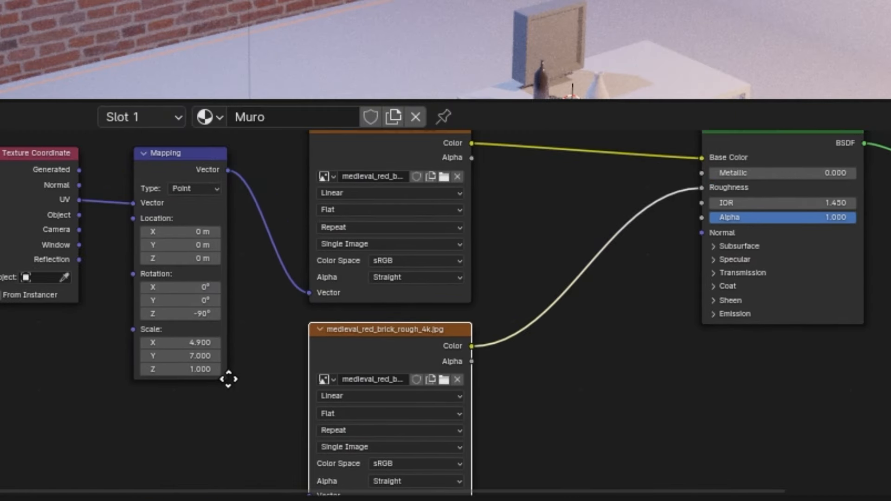
pyautogui.moveTo(1, 192); pyautogui.dragTo(162, 300)
pyautogui.moveTo(210, 164); pyautogui.dragTo(8, 345)
pyautogui.moveTo(8, 353); pyautogui.dragTo(37, 187, button='middle')
pyautogui.moveTo(37, 188); pyautogui.dragTo(311, 342)
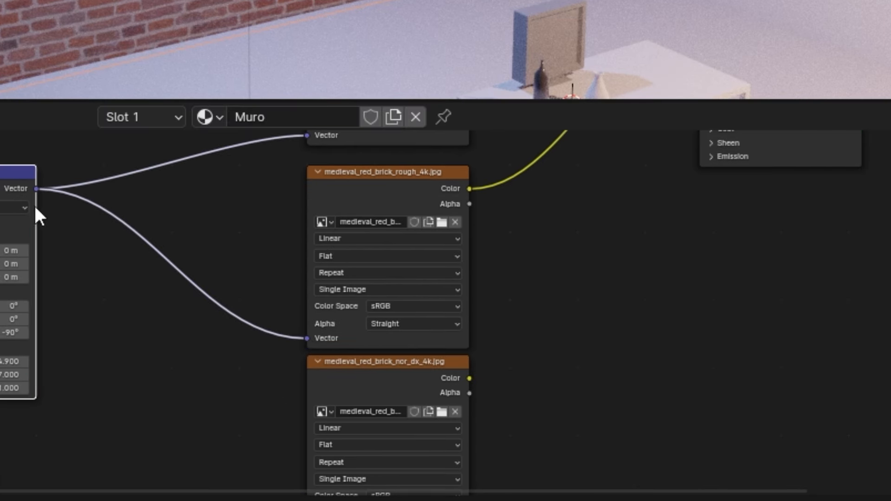
# - Connect the Mapping Vector output to the medieval_red_brick_nor_dx_4k.jpg node's Vector input
pyautogui.keyDown('shift'); pyautogui.scroll(-4, 186, 296); pyautogui.keyUp('shift')
pyautogui.scroll(-1, 165, 287)
pyautogui.moveTo(58, 151); pyautogui.dragTo(291, 441)
pyautogui.moveTo(543, 319); pyautogui.dragTo(422, 345, button='middle')
pyautogui.scroll(1, 421, 345)
pyautogui.moveTo(344, 302); pyautogui.dragTo(285, 301, button='middle')
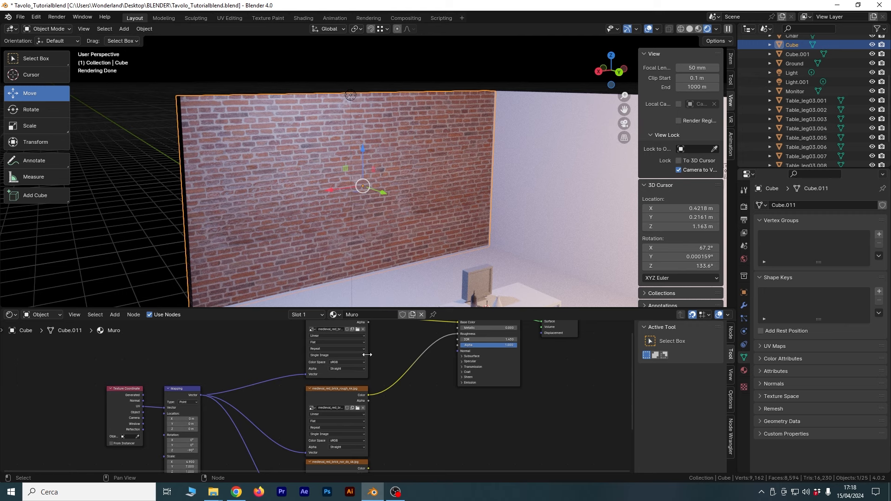
# - Preview the mapped roughness texture on the wall, and restore the Principled BSDF output to inspect the bricks up close
pyautogui.keyDown('ctrl'); pyautogui.keyDown('shift'); pyautogui.click(339, 388); pyautogui.keyUp('shift'); pyautogui.keyUp('ctrl')
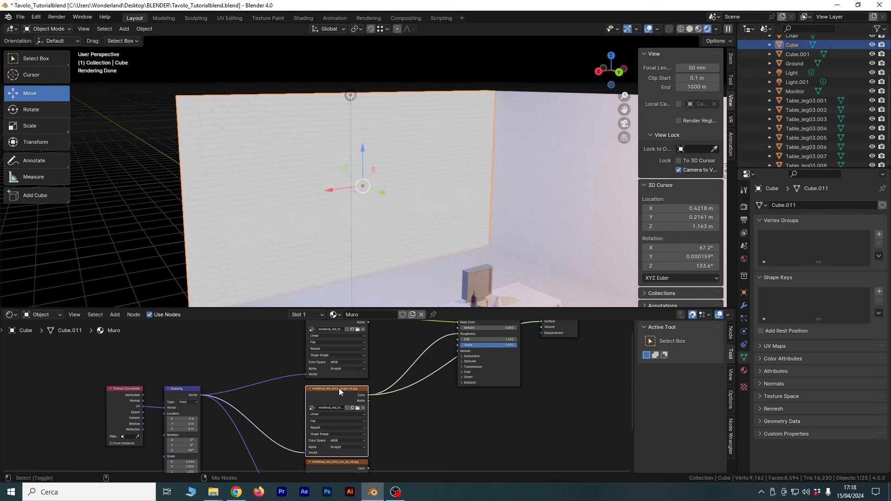
pyautogui.scroll(3, 327, 195)
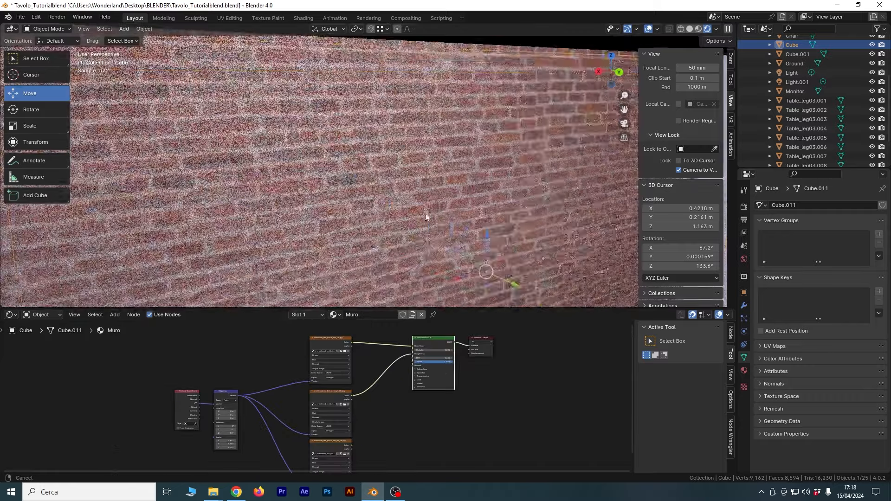
pyautogui.keyDown('shift'); pyautogui.moveTo(426, 215); pyautogui.dragTo(399, 212, button='middle'); pyautogui.keyUp('shift')
pyautogui.scroll(-3, 398, 207)
pyautogui.scroll(4, 458, 372)
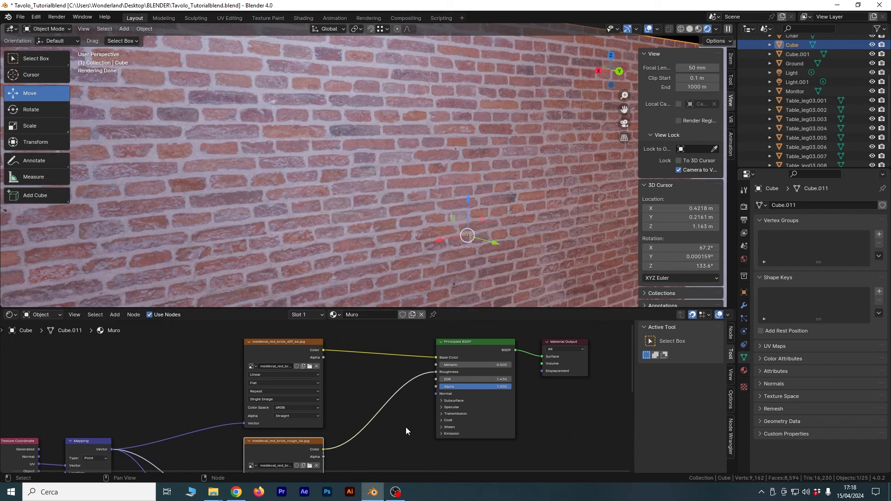
# - Insert a Color Ramp node on the link between the roughness map and the Principled BSDF's Roughness input
pyautogui.moveTo(397, 442)
pyautogui.mouseDown(button='middle')
pyautogui.moveTo(400, 415)
pyautogui.moveTo(391, 445)
pyautogui.mouseUp(button='middle')
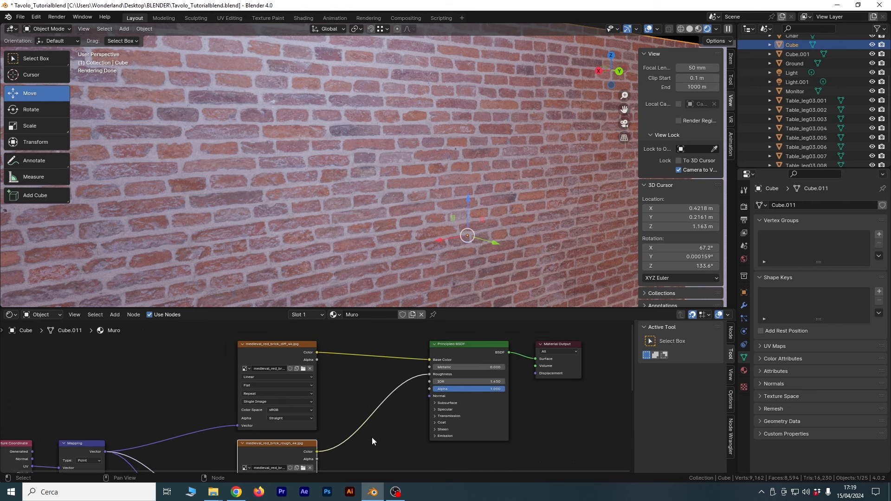
pyautogui.hotkey('shift', 'a')
pyautogui.click(359, 366)
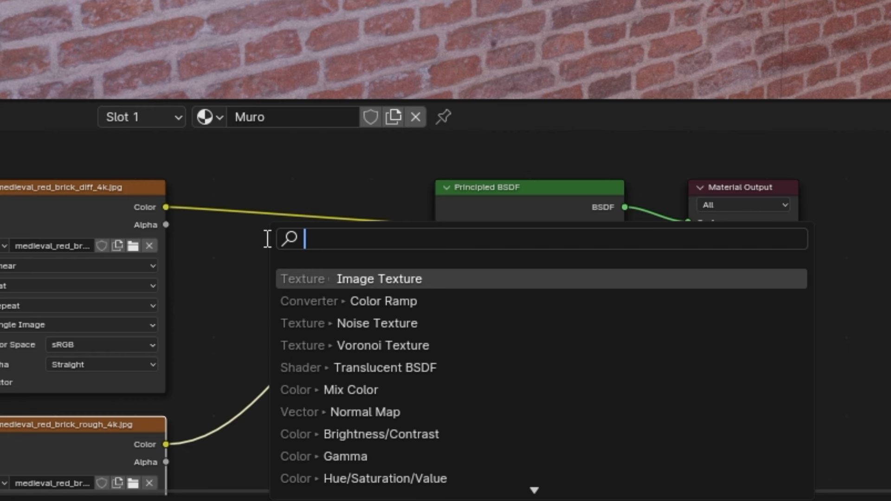
pyautogui.write('color ramp')
pyautogui.press('Return')
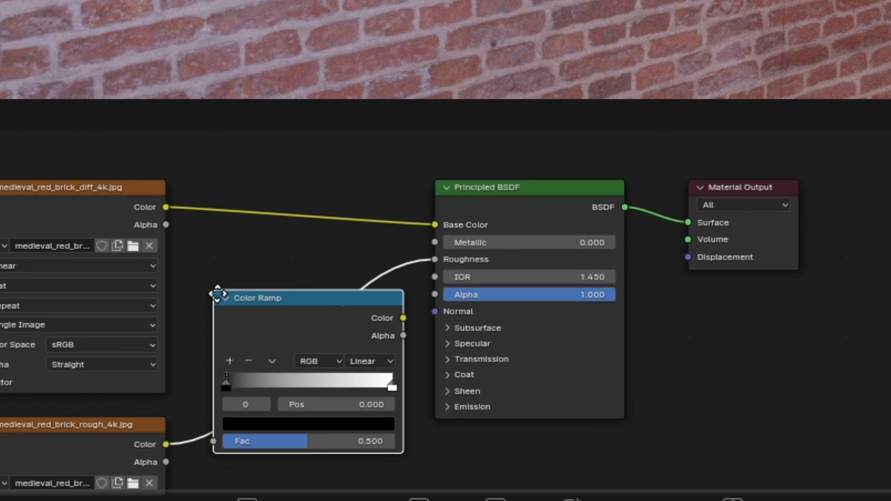
pyautogui.click(235, 297)
pyautogui.click(539, 201)
# - Move the Color Ramp's black stop to 0.759 and inspect the wall's reflections from several angles
pyautogui.scroll(4, 380, 440)
pyautogui.moveTo(548, 431); pyautogui.dragTo(538, 330, button='middle')
pyautogui.moveTo(546, 290); pyautogui.dragTo(530, 358, button='middle')
pyautogui.moveTo(242, 378); pyautogui.dragTo(307, 379)
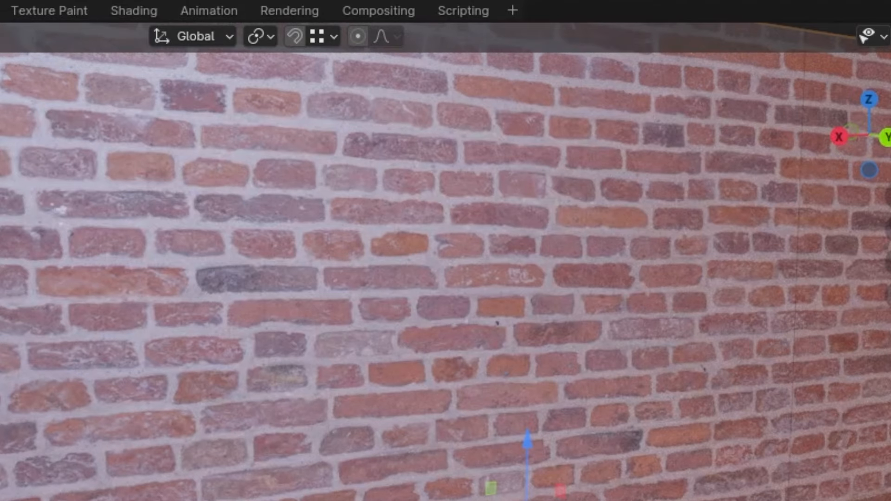
pyautogui.moveTo(136, 410); pyautogui.dragTo(156, 411, button='middle')
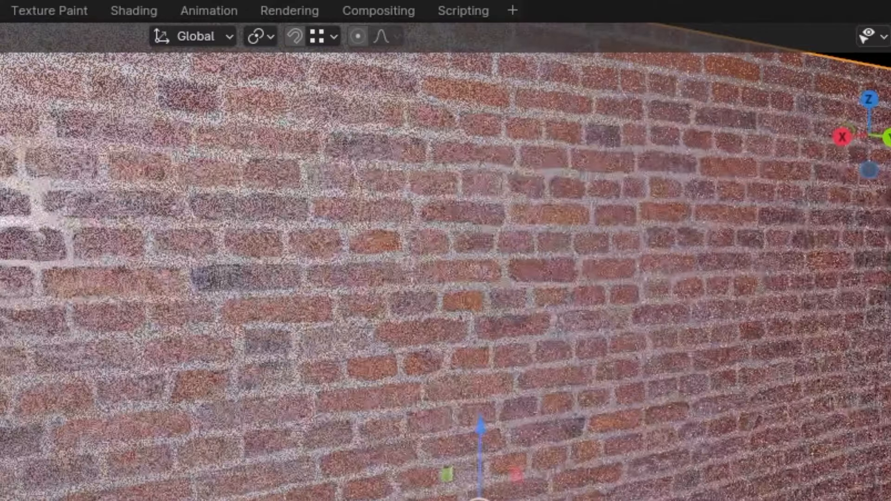
pyautogui.moveTo(60, 422)
pyautogui.mouseDown(button='middle')
pyautogui.moveTo(46, 421)
pyautogui.moveTo(57, 419)
pyautogui.moveTo(56, 428)
pyautogui.mouseUp(button='middle')
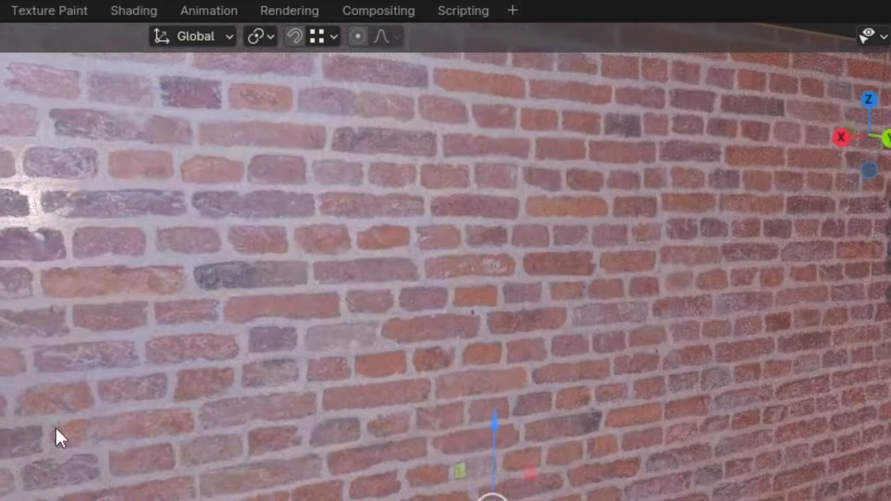
pyautogui.moveTo(10, 242)
pyautogui.mouseDown(button='middle')
pyautogui.moveTo(22, 244)
pyautogui.moveTo(4, 247)
pyautogui.mouseUp(button='middle')
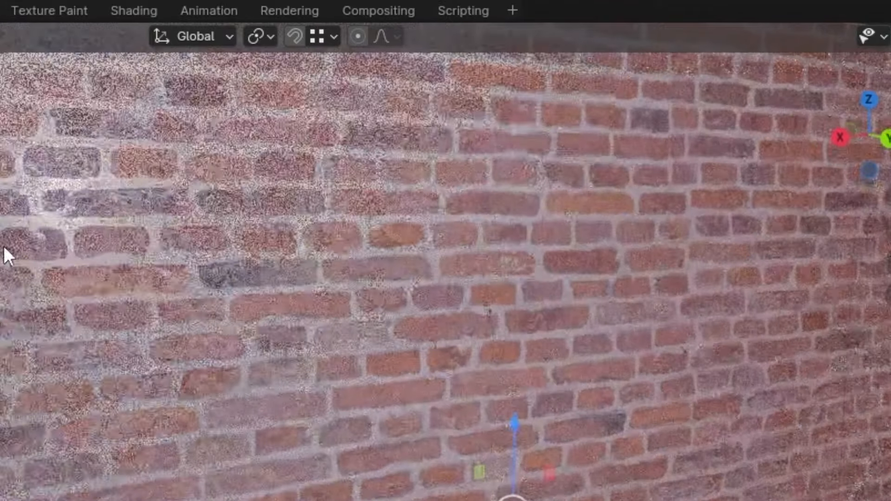
pyautogui.moveTo(82, 225)
pyautogui.mouseDown(button='middle')
pyautogui.moveTo(63, 224)
pyautogui.moveTo(91, 224)
pyautogui.moveTo(81, 223)
pyautogui.mouseUp(button='middle')
pyautogui.moveTo(82, 286); pyautogui.dragTo(133, 339, button='middle')
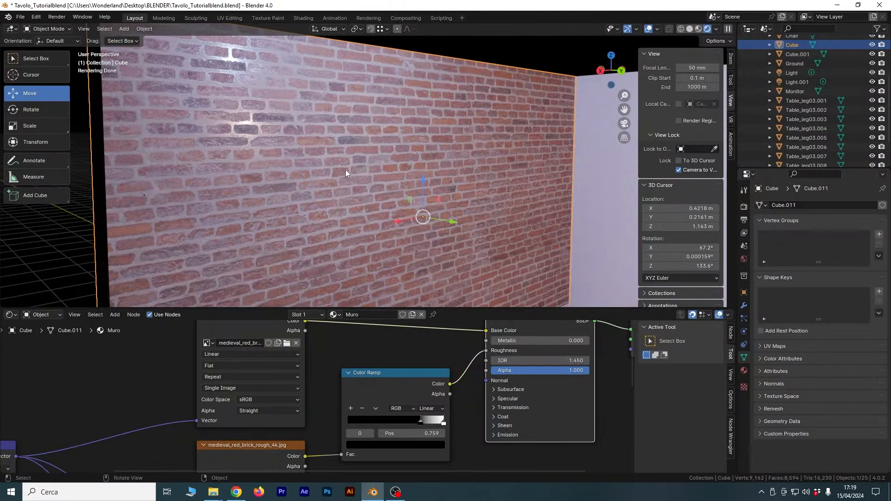
# - Lower the Color Ramp's black stop to 0.318 to reduce the wall's shine
pyautogui.moveTo(345, 173); pyautogui.dragTo(275, 149, button='middle')
pyautogui.moveTo(420, 421); pyautogui.dragTo(379, 419)
pyautogui.click(444, 425)
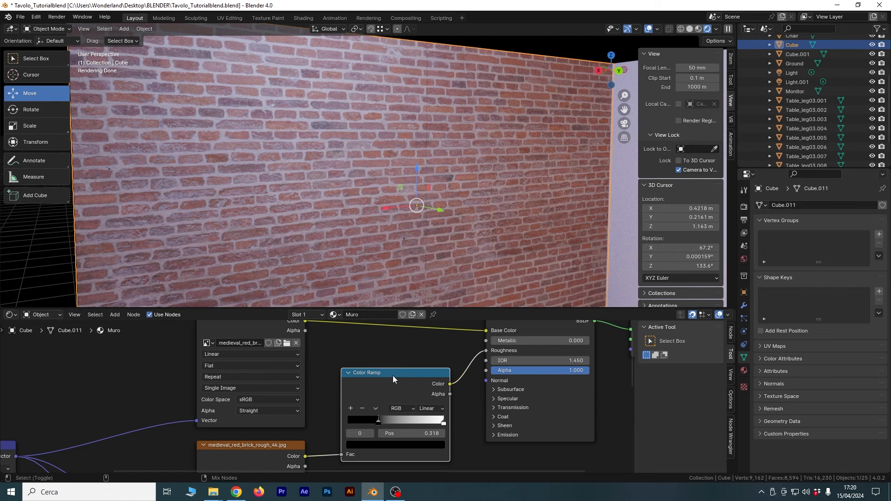
# - Preview the Color Ramp output on the wall while setting its black stop to 0.532, and restore the Principled BSDF output
pyautogui.keyDown('ctrl'); pyautogui.keyDown('shift'); pyautogui.click(393, 376); pyautogui.keyUp('shift'); pyautogui.keyUp('ctrl')
pyautogui.moveTo(379, 421); pyautogui.dragTo(462, 421)
pyautogui.click(377, 422)
pyautogui.moveTo(377, 422); pyautogui.dragTo(379, 422)
pyautogui.scroll(-2, 380, 422)
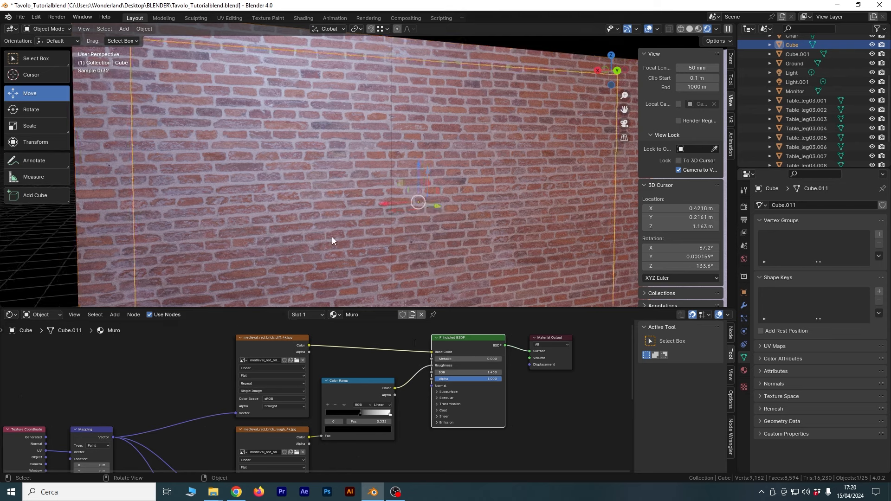
# - Check the wall's adjusted reflections and save the Blender file
pyautogui.scroll(-2, 335, 235)
pyautogui.scroll(2, 335, 235)
pyautogui.moveTo(340, 238); pyautogui.dragTo(346, 236, button='middle')
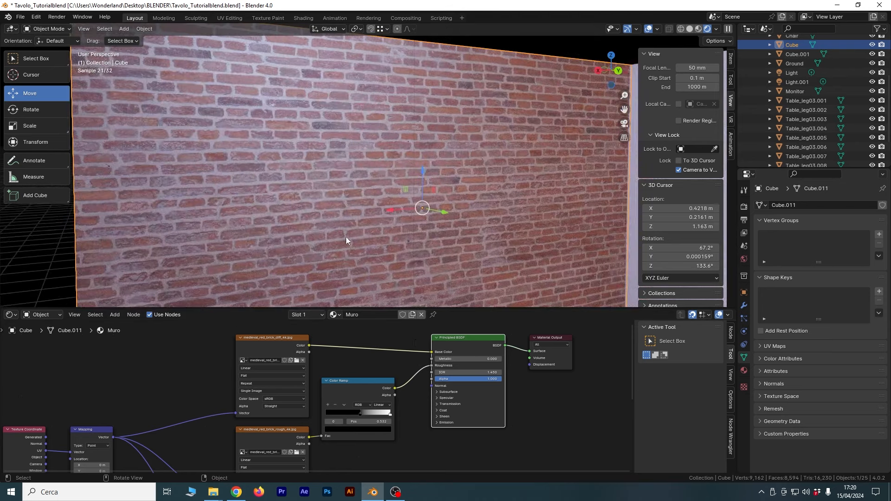
pyautogui.hotkey('ctrl', 's')
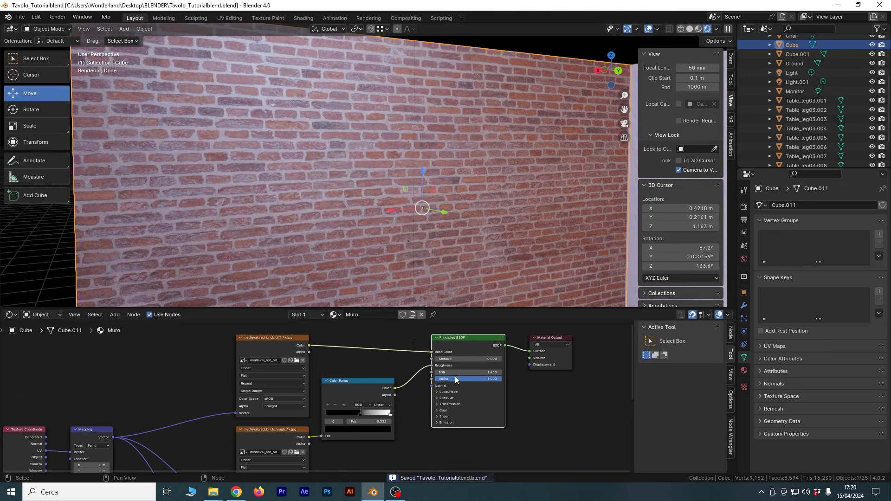
# - Move the Principled BSDF and Material Output nodes slightly away from the Color Ramp to make room between them
pyautogui.scroll(-2, 493, 444)
pyautogui.moveTo(526, 444); pyautogui.dragTo(449, 352)
pyautogui.press('g')
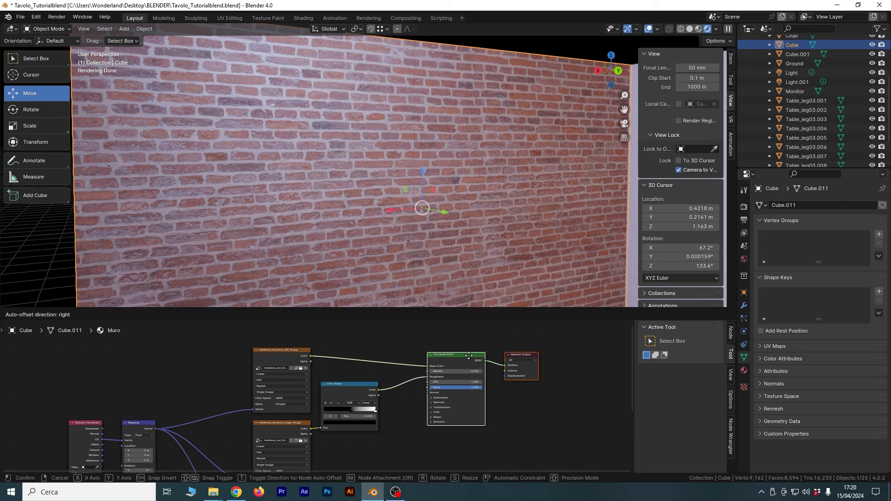
pyautogui.click(473, 356)
pyautogui.click(412, 437)
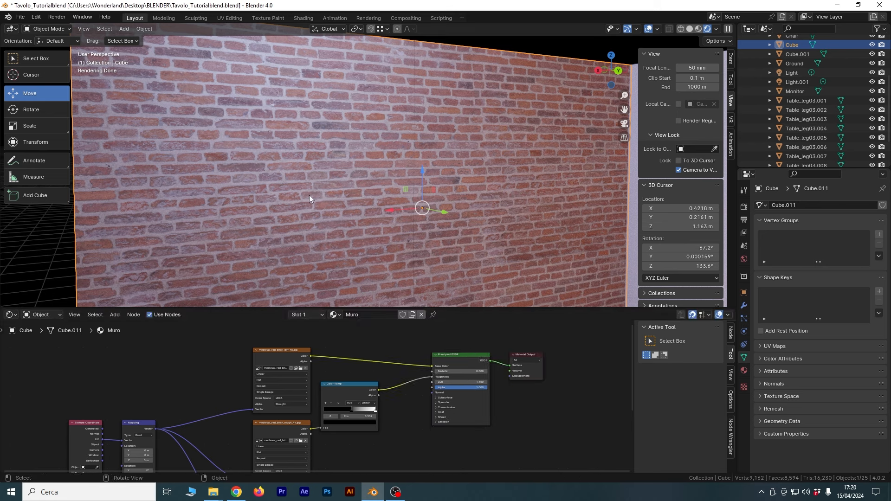
# - Open medieval_red_brick_nor_dx_4k.jpg from the Medieval Brick folder and examine its colour-coded relief at 100% zoom
pyautogui.moveTo(415, 420); pyautogui.dragTo(411, 397, button='middle')
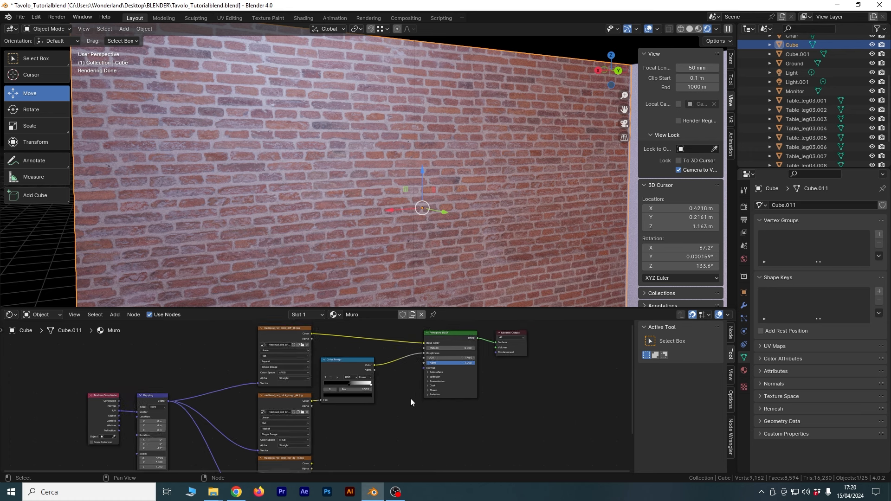
pyautogui.scroll(-1, 411, 398)
pyautogui.moveTo(391, 435); pyautogui.dragTo(388, 414, button='middle')
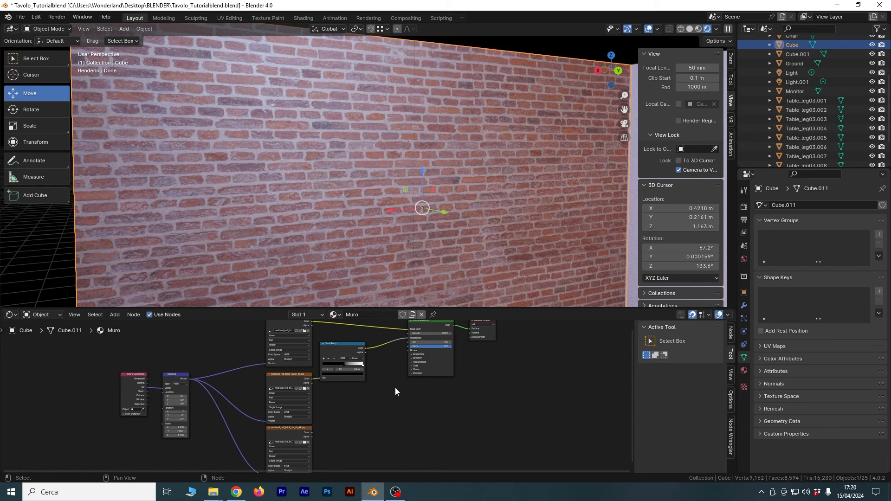
pyautogui.scroll(4, 394, 388)
pyautogui.scroll(-4, 328, 413)
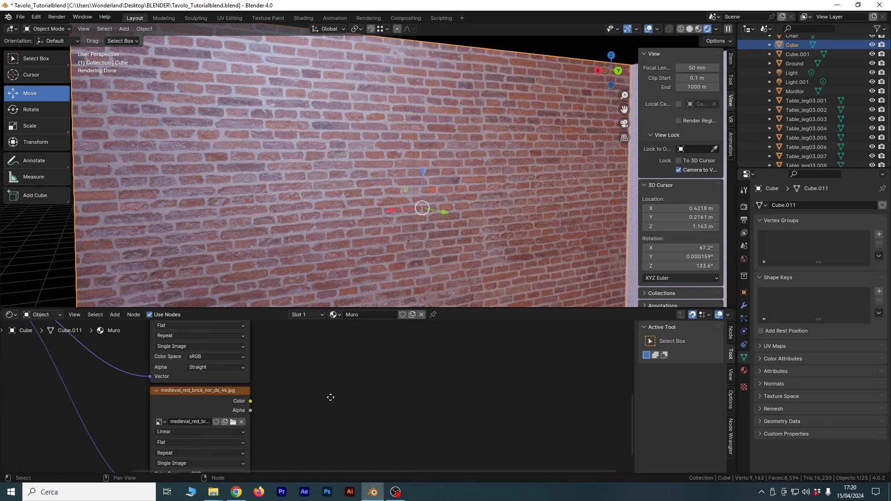
pyautogui.moveTo(219, 498)
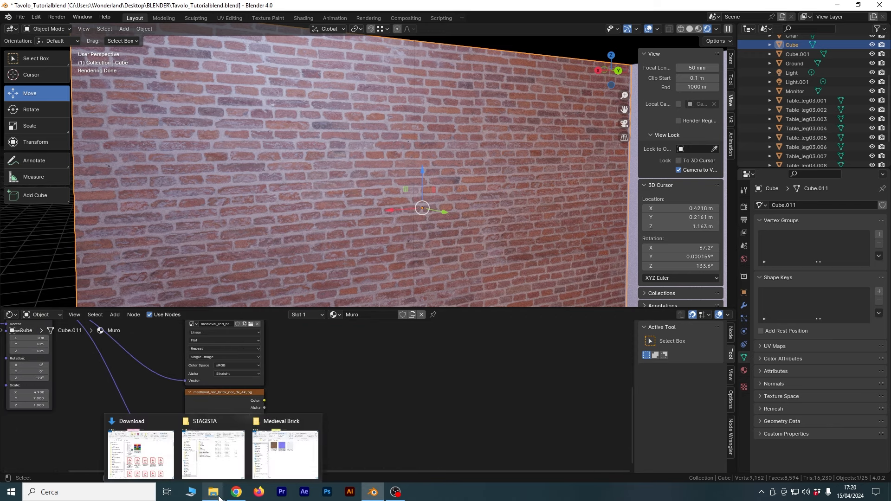
pyautogui.click(285, 448)
pyautogui.doubleClick(653, 255)
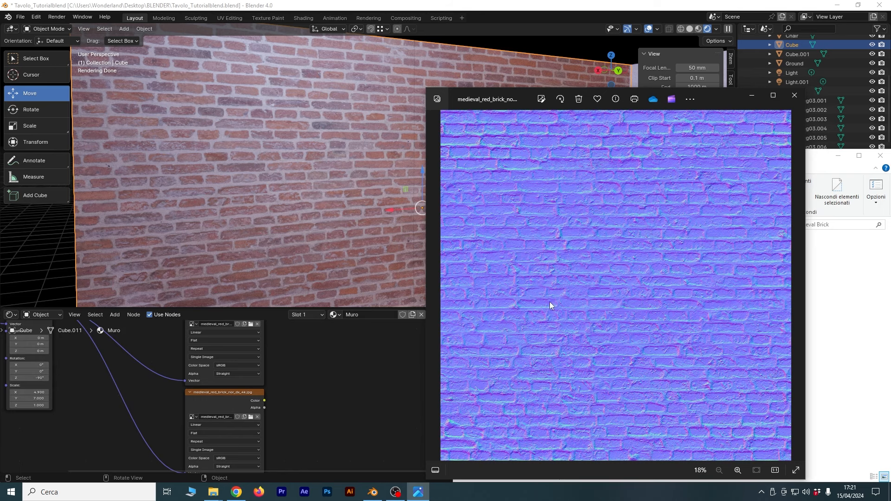
pyautogui.scroll(5, 521, 300)
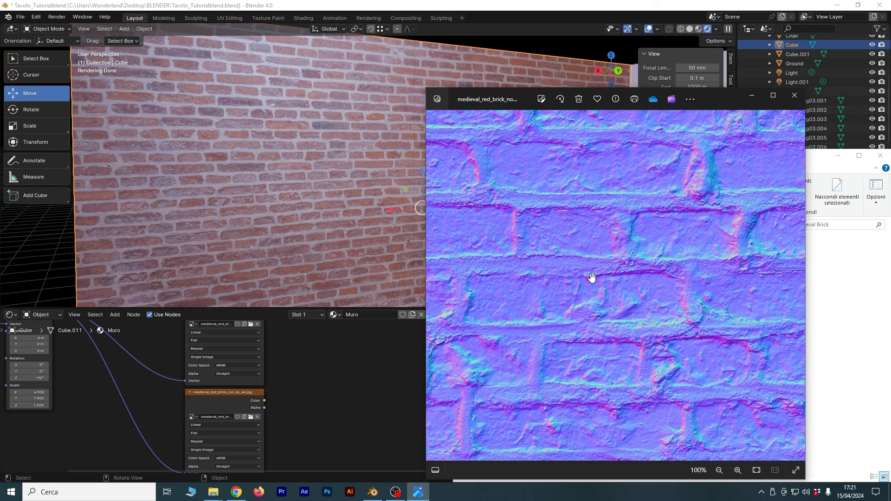
# - Close the normal map image and examine the Principled BSDF's Normal input and the normal texture's Color output
pyautogui.hotkey('alt', 'F4')
pyautogui.rightClick(341, 386)
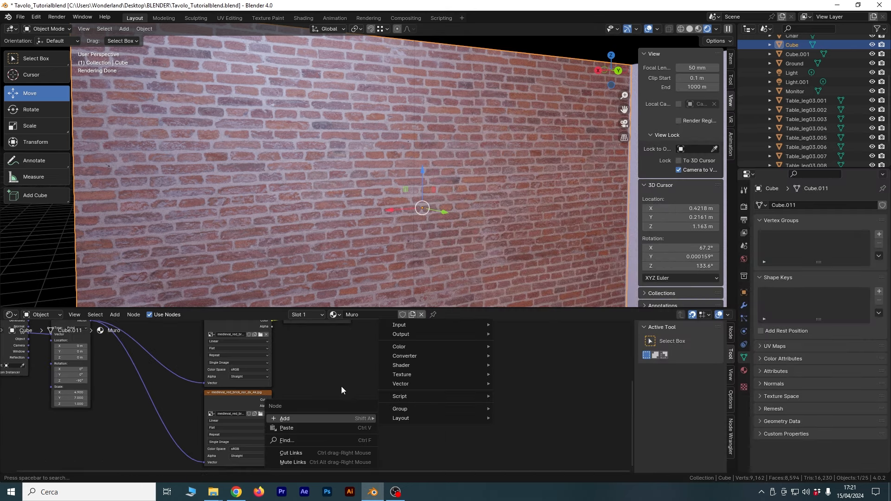
pyautogui.scroll(5, 434, 389)
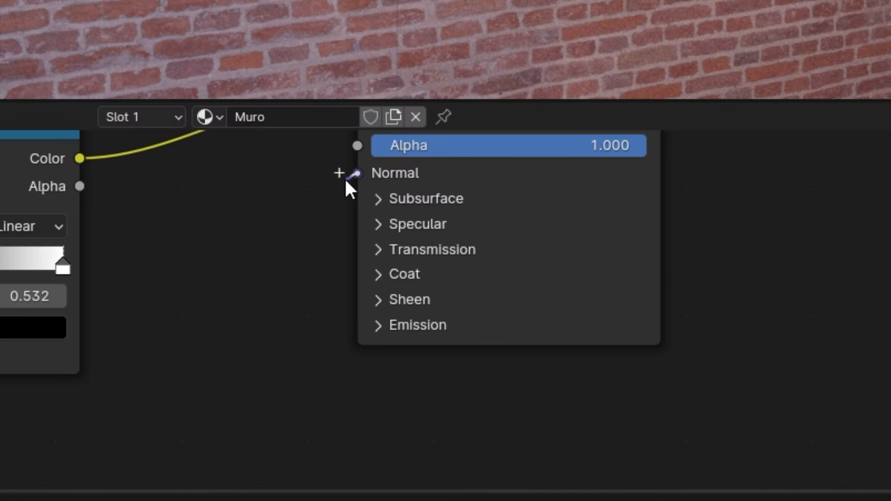
pyautogui.moveTo(316, 188); pyautogui.dragTo(309, 177)
pyautogui.press('Escape')
pyautogui.scroll(-2, 288, 263)
pyautogui.moveTo(235, 384); pyautogui.dragTo(402, 237, button='middle')
pyautogui.scroll(-1, 243, 370)
pyautogui.moveTo(242, 370); pyautogui.dragTo(320, 283, button='middle')
pyautogui.scroll(3, 149, 361)
pyautogui.moveTo(141, 272); pyautogui.dragTo(370, 202)
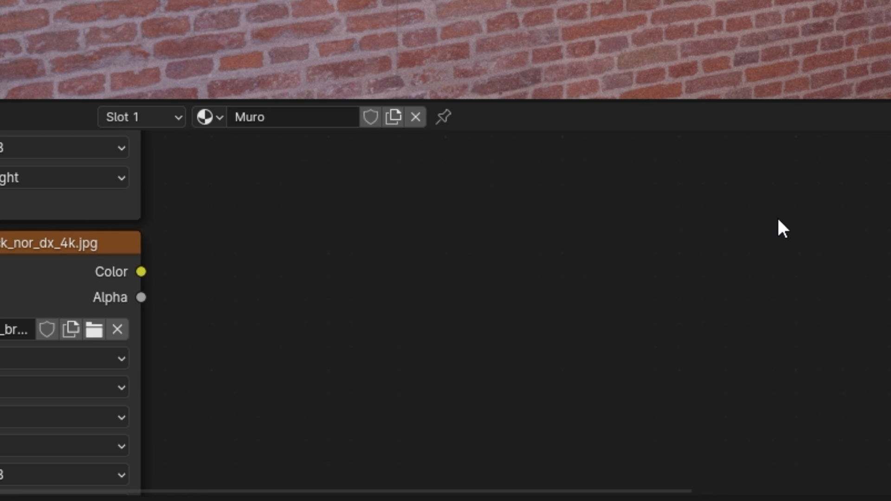
pyautogui.moveTo(141, 272); pyautogui.dragTo(267, 235)
pyautogui.scroll(-12, 320, 276)
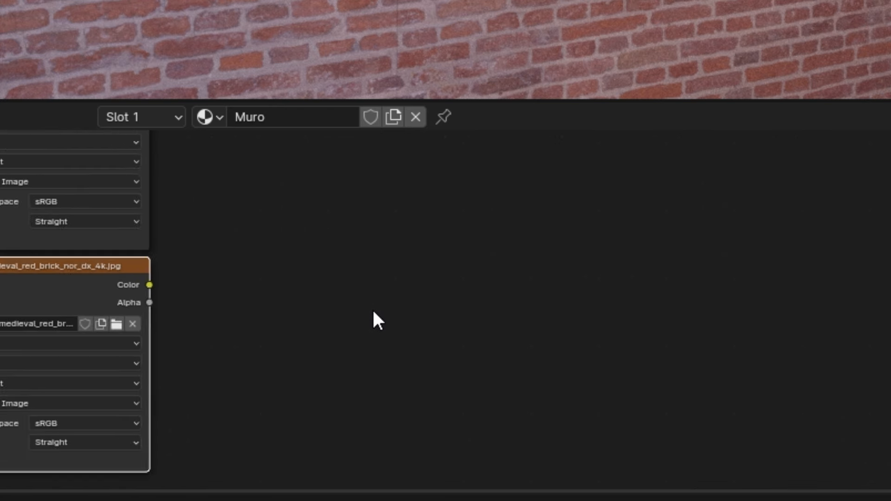
pyautogui.moveTo(335, 274); pyautogui.dragTo(299, 296, button='middle')
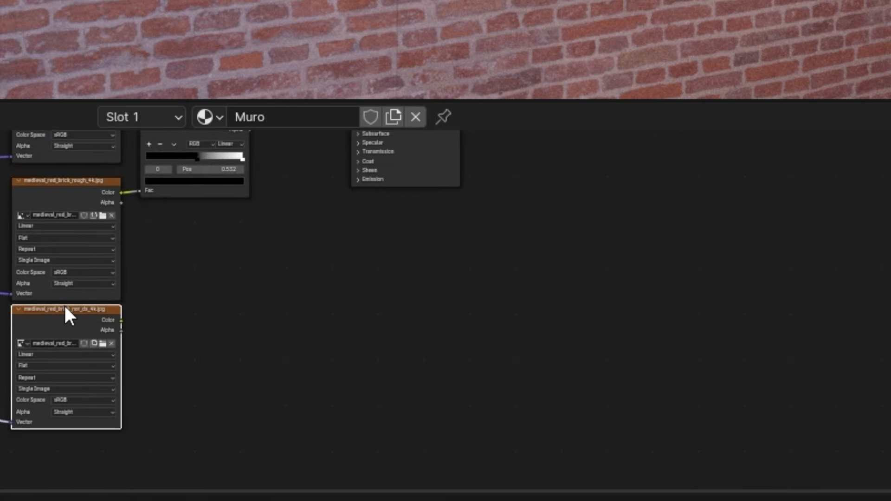
pyautogui.scroll(3, 352, 223)
pyautogui.moveTo(353, 223); pyautogui.dragTo(330, 395, button='middle')
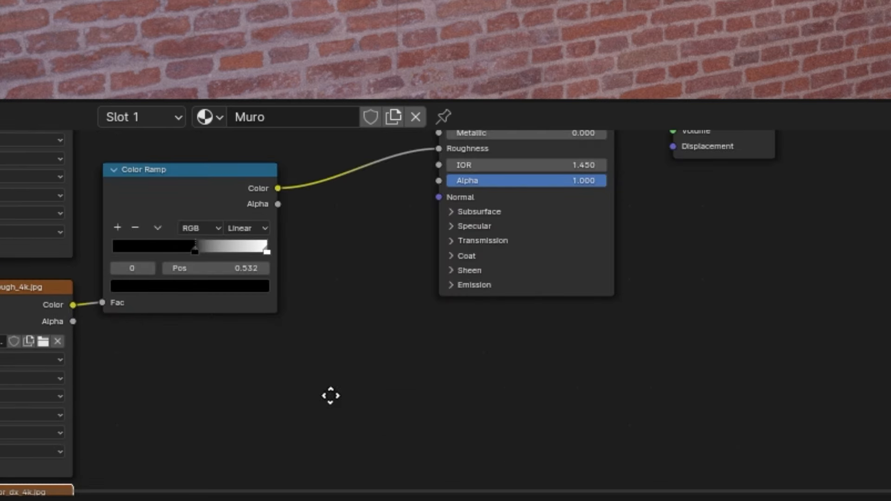
pyautogui.moveTo(367, 363); pyautogui.dragTo(301, 221, button='middle')
# - Set the Color Space of the medieval_red_brick_nor_dx_4k.jpg texture node to Non-Color
pyautogui.scroll(3, 341, 235)
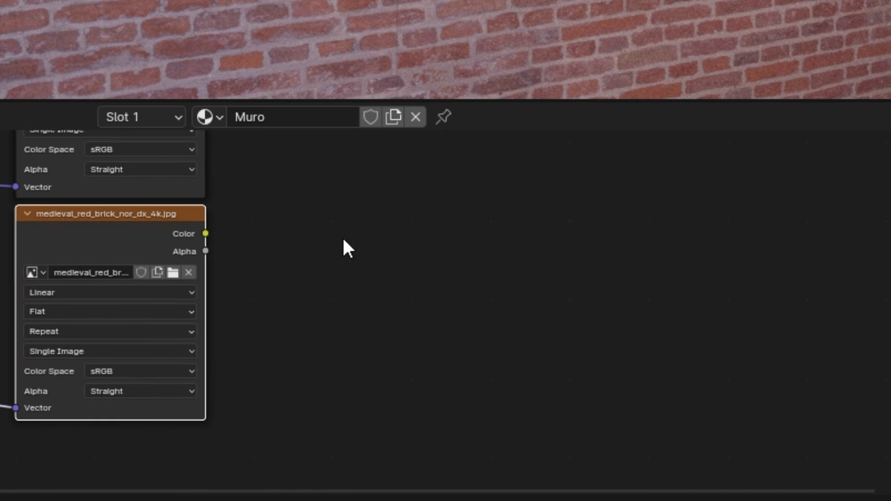
pyautogui.moveTo(386, 306); pyautogui.dragTo(312, 334, button='middle')
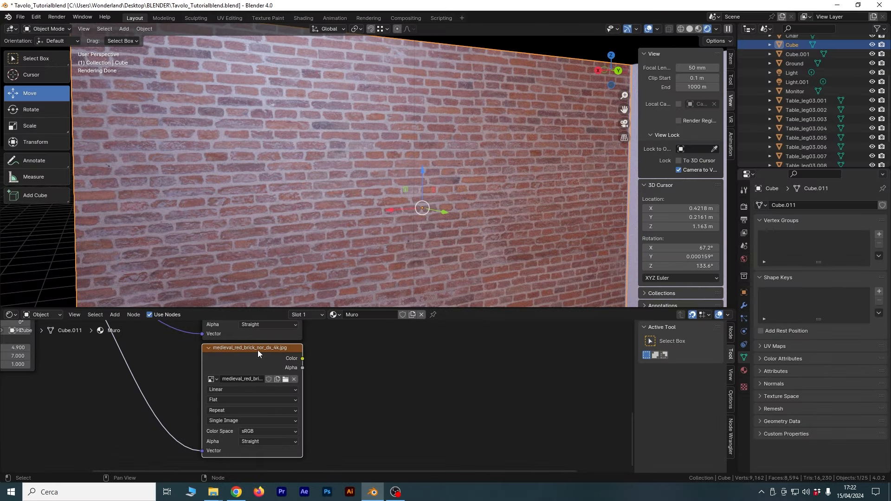
pyautogui.press('g')
pyautogui.press('Escape')
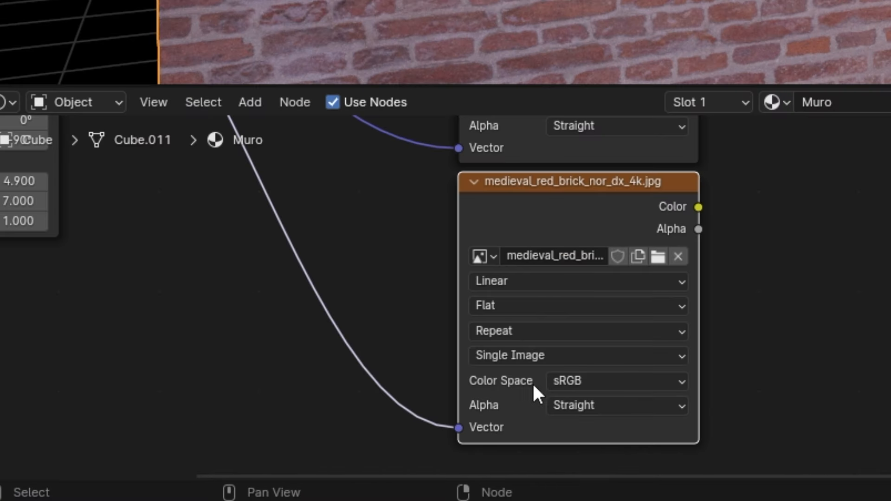
pyautogui.click(588, 380)
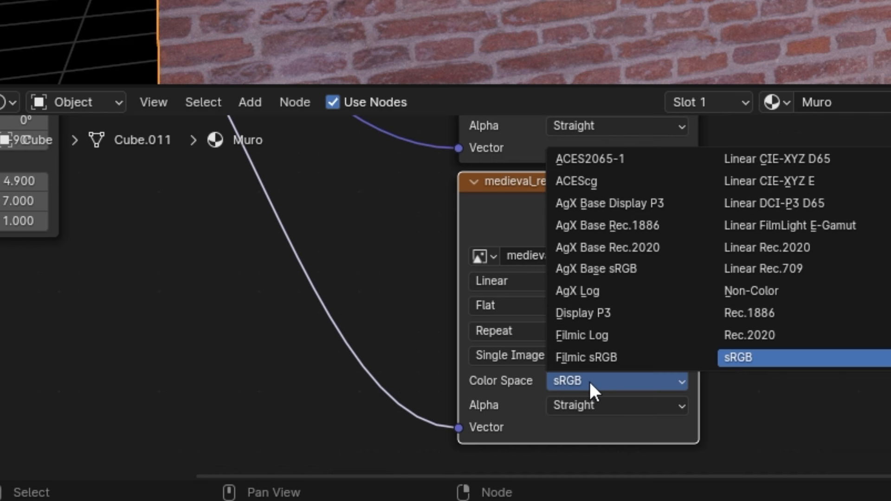
pyautogui.click(588, 380)
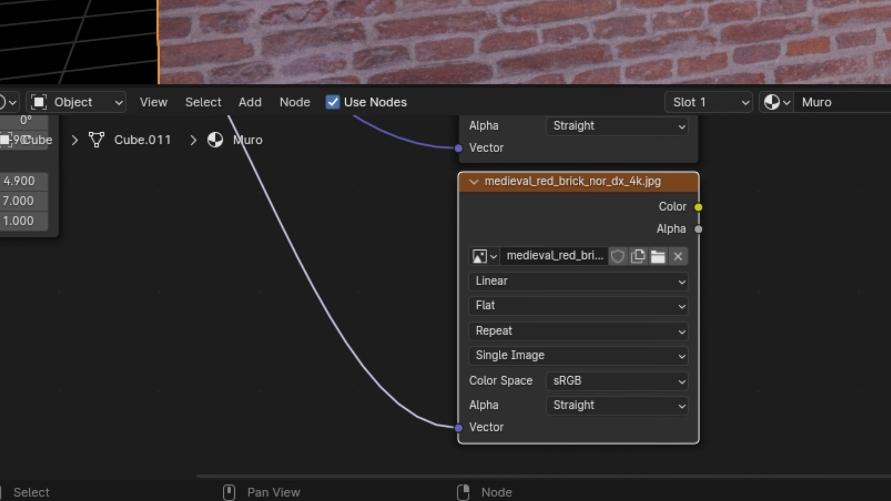
pyautogui.click(602, 388)
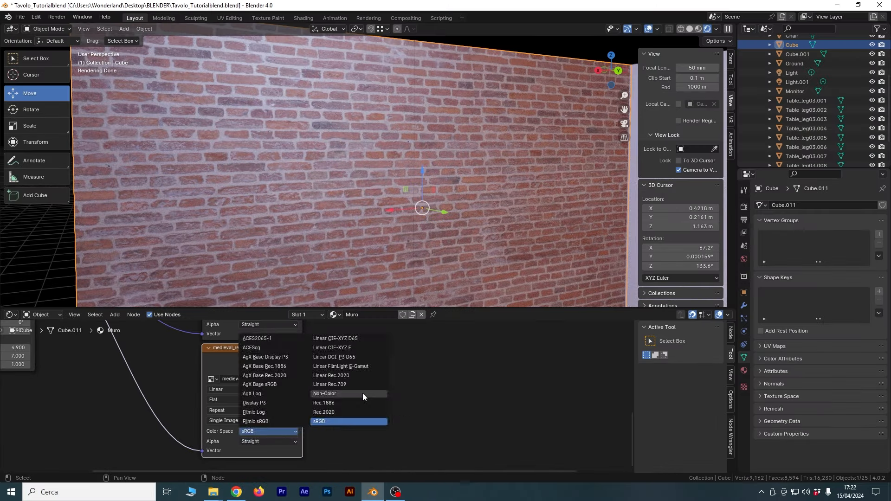
pyautogui.click(841, 288)
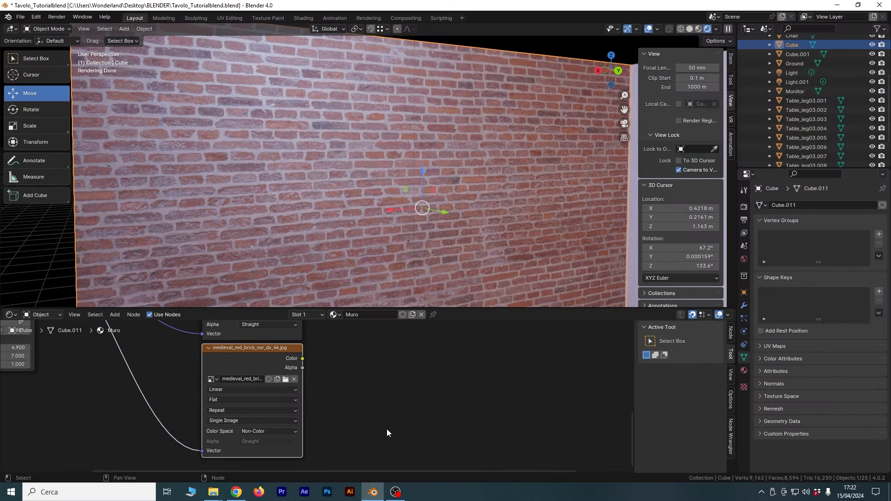
# - Add a Normal Map node beside the medieval_red_brick_nor_dx_4k.jpg texture node
pyautogui.scroll(-2, 322, 372)
pyautogui.click(317, 380)
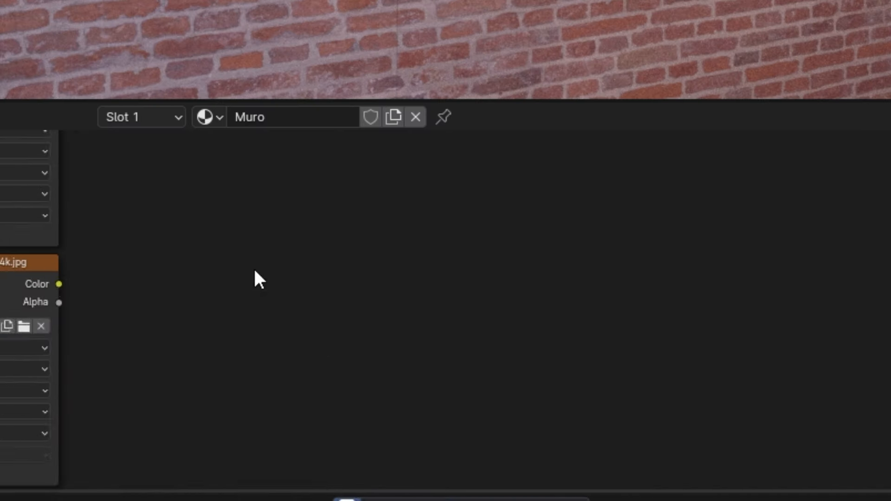
pyautogui.hotkey('shift', 'a')
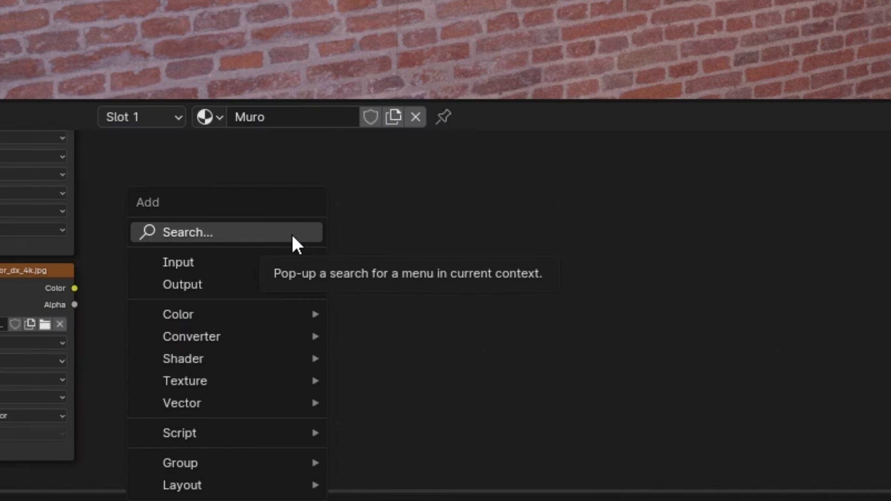
pyautogui.click(293, 237)
pyautogui.write('no')
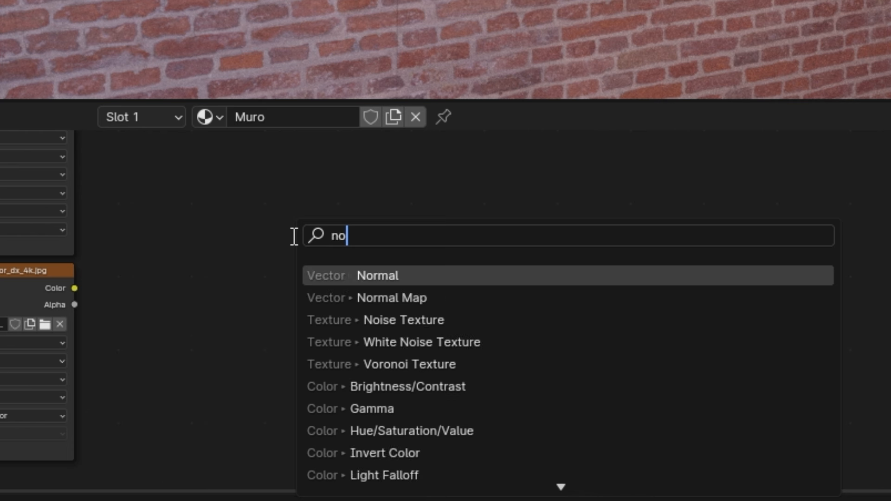
pyautogui.write('rmal map')
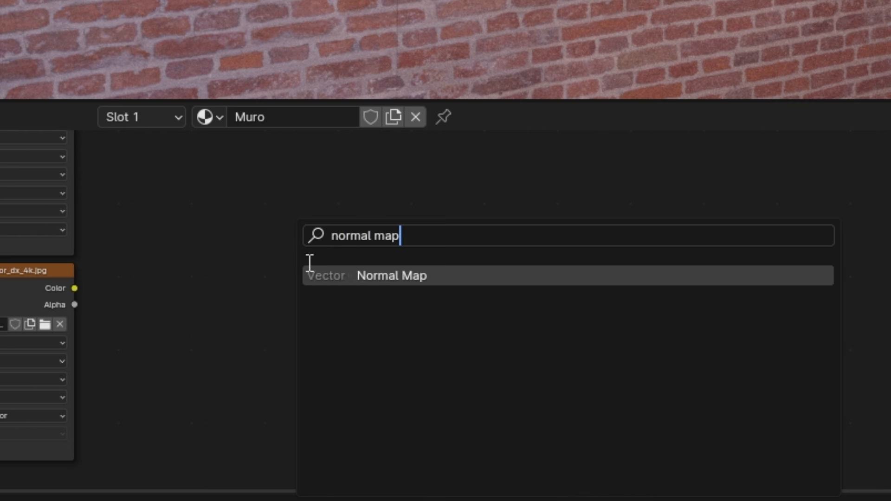
pyautogui.click(397, 278)
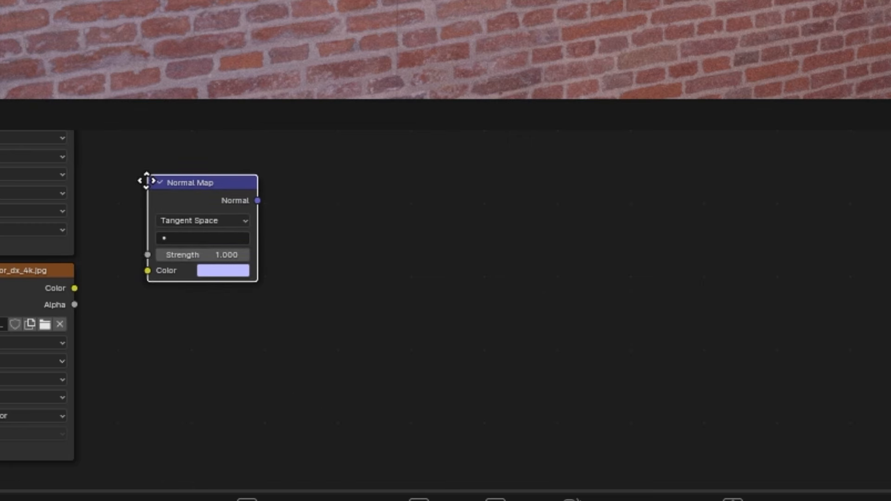
pyautogui.click(144, 179)
# - Link the normal texture's Color to the Normal Map's Color, and the Normal Map's output to the Principled BSDF's Normal
pyautogui.scroll(2, 142, 329)
pyautogui.scroll(1, 138, 321)
pyautogui.moveTo(138, 321); pyautogui.dragTo(1, 373, button='middle')
pyautogui.moveTo(1, 365); pyautogui.dragTo(107, 328)
pyautogui.scroll(-9, 107, 328)
pyautogui.moveTo(293, 228); pyautogui.dragTo(191, 372, button='middle')
pyautogui.scroll(3, 191, 372)
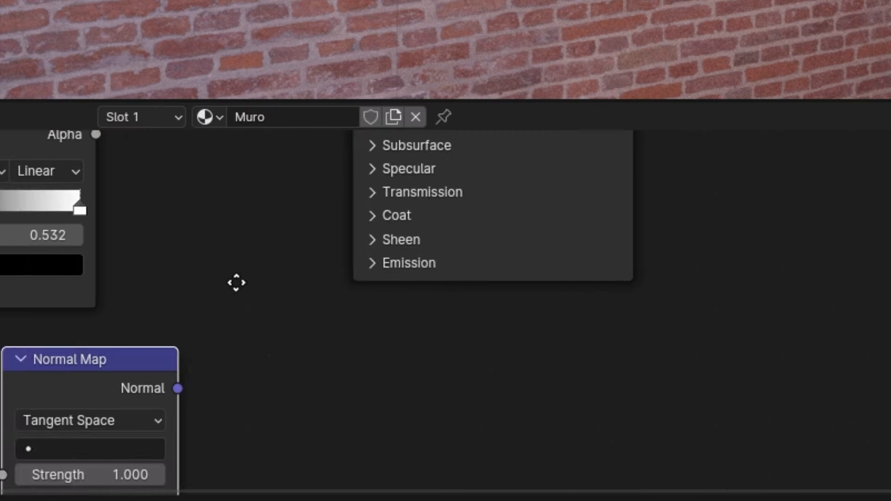
pyautogui.moveTo(237, 282); pyautogui.dragTo(179, 340, button='middle')
pyautogui.moveTo(119, 445); pyautogui.dragTo(294, 179)
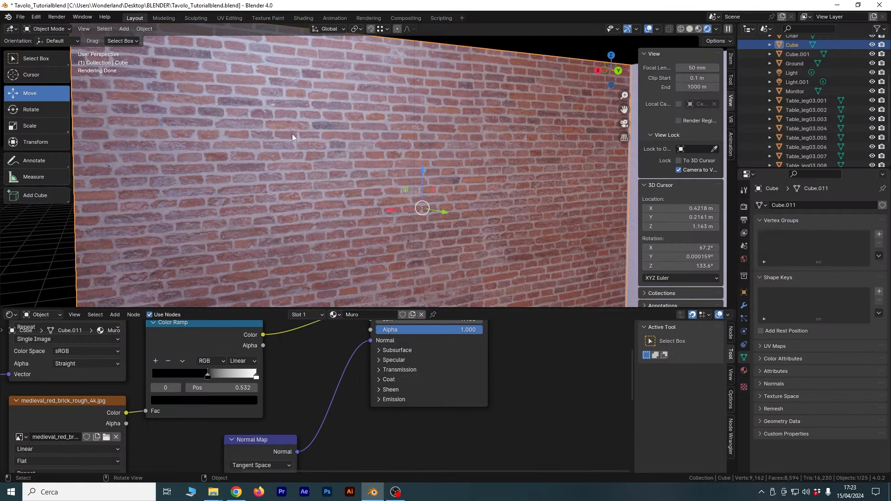
# - Compare the brick wall's relief with the Normal Map Strength at 0 and at 1
pyautogui.moveTo(353, 433); pyautogui.dragTo(425, 369, button='middle')
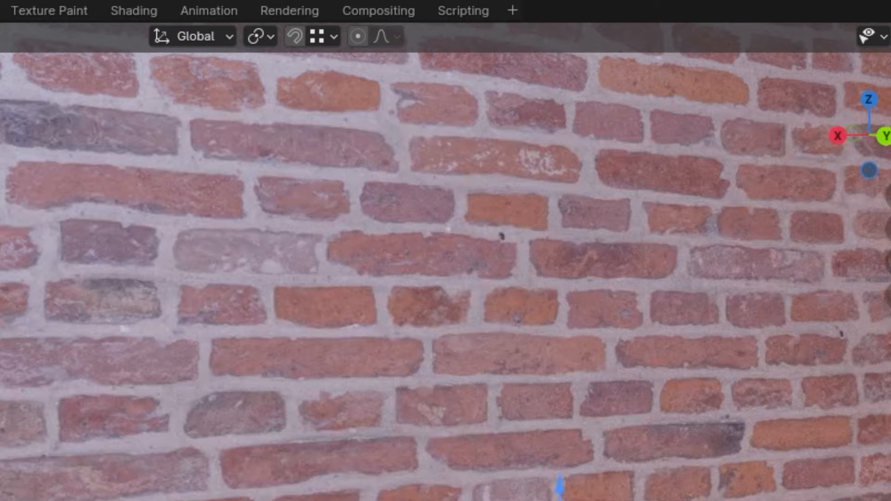
pyautogui.moveTo(560, 485); pyautogui.dragTo(9, 492, button='middle')
pyautogui.moveTo(332, 499)
pyautogui.mouseDown(button='middle')
pyautogui.moveTo(371, 499)
pyautogui.moveTo(331, 498)
pyautogui.mouseUp(button='middle')
pyautogui.scroll(-1, 332, 499)
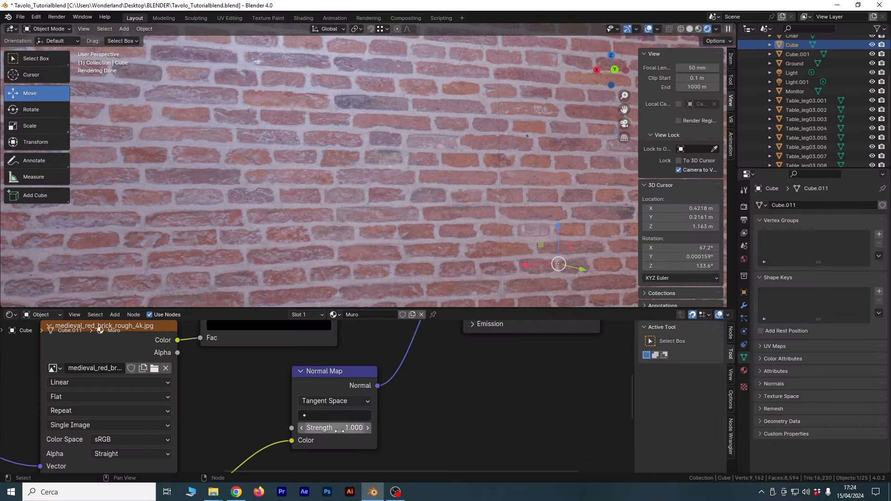
pyautogui.click(346, 428)
pyautogui.write('0')
pyautogui.press('Return')
pyautogui.click(334, 428)
pyautogui.write('1')
pyautogui.press('Return')
pyautogui.moveTo(329, 429); pyautogui.dragTo(352, 430)
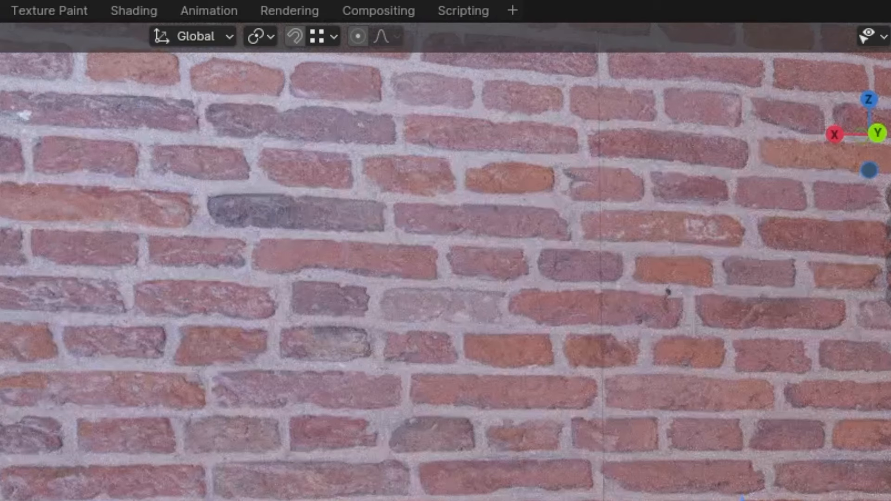
# - Examine the brick wall's relief and reflections from several angles and distances alongside the material's node connections
pyautogui.moveTo(213, 421); pyautogui.dragTo(223, 487, button='middle')
pyautogui.scroll(-2, 185, 449)
pyautogui.scroll(-3, 223, 487)
pyautogui.scroll(3, 474, 498)
pyautogui.scroll(-2, 415, 478)
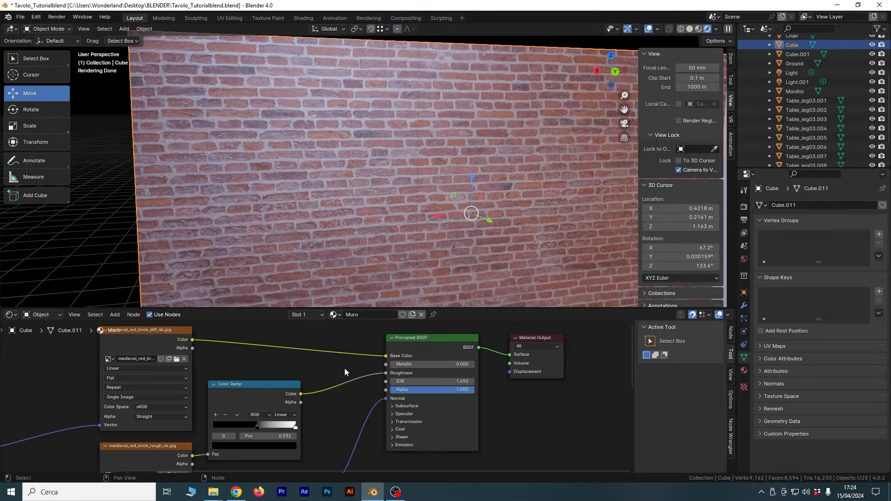
pyautogui.moveTo(567, 231); pyautogui.dragTo(458, 239, button='middle')
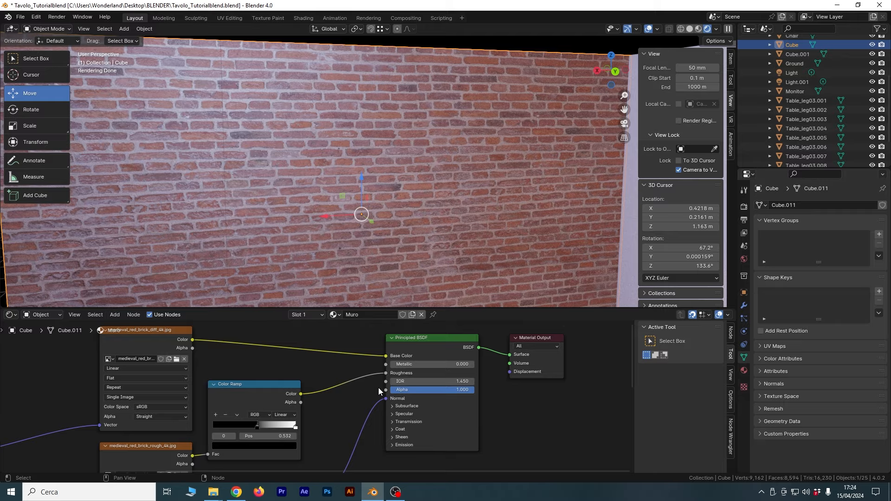
pyautogui.scroll(-1, 387, 373)
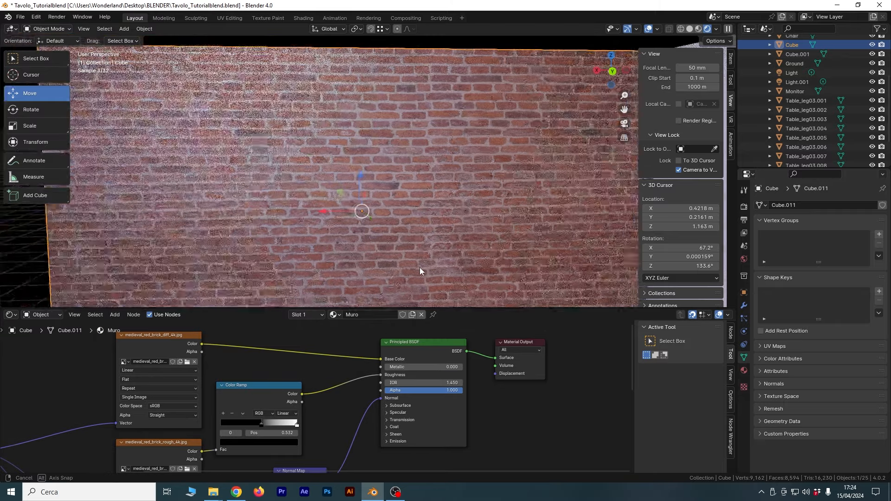
pyautogui.moveTo(396, 252); pyautogui.dragTo(422, 251, button='middle')
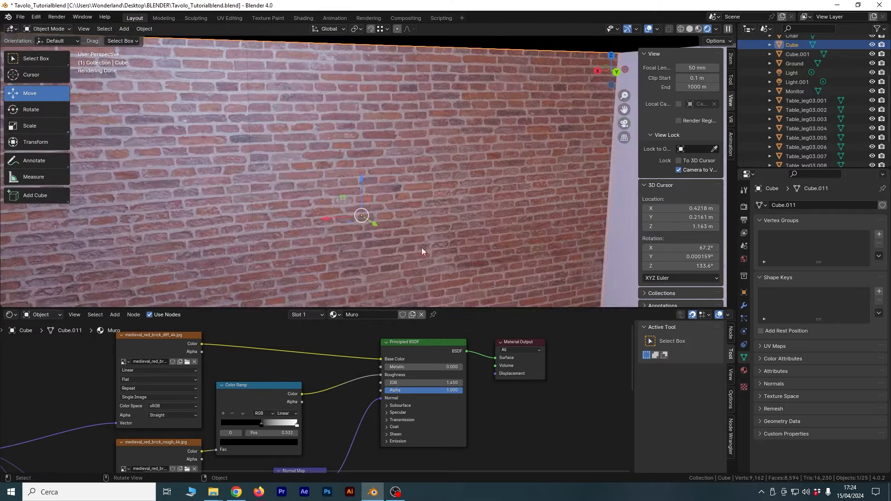
# - Select the Light.001 lamp above the wall and move it close to the wall's upper edge
pyautogui.scroll(-3, 408, 224)
pyautogui.click(300, 80)
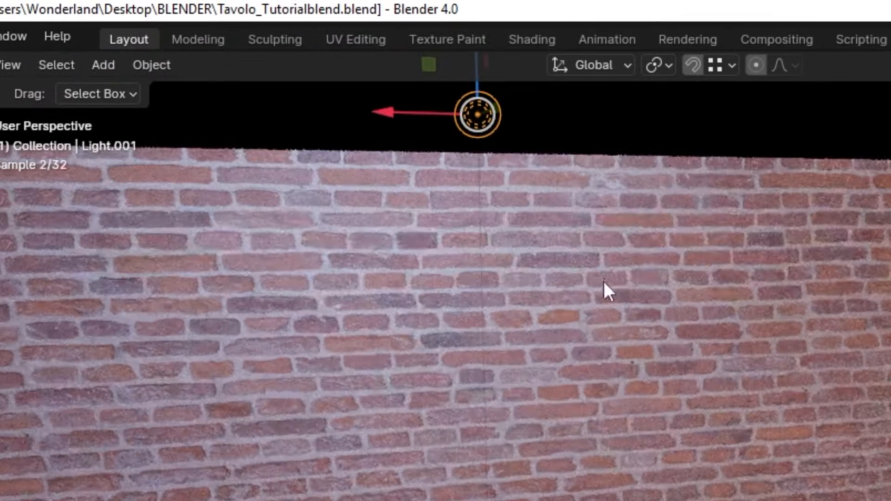
pyautogui.moveTo(333, 121); pyautogui.dragTo(337, 130, button='middle')
pyautogui.moveTo(617, 302); pyautogui.dragTo(624, 303, button='middle')
pyautogui.moveTo(523, 204); pyautogui.dragTo(587, 228, button='middle')
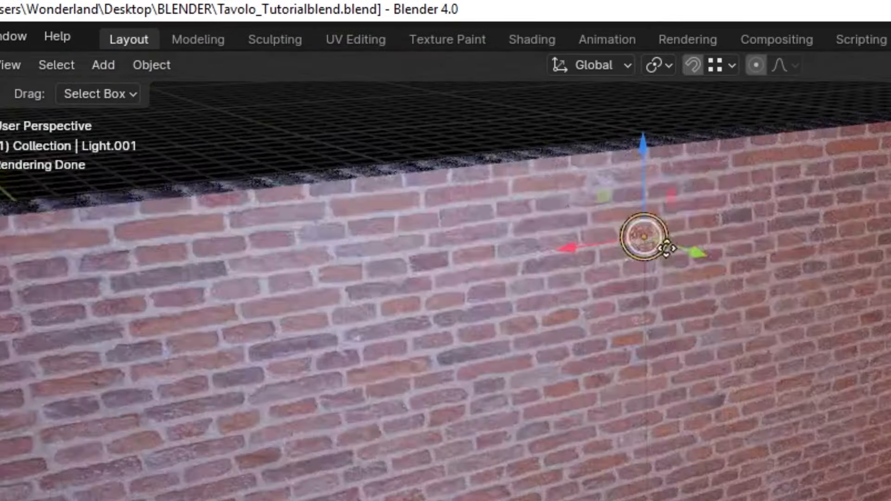
pyautogui.moveTo(672, 199); pyautogui.dragTo(424, 47)
pyautogui.scroll(5, 529, 463)
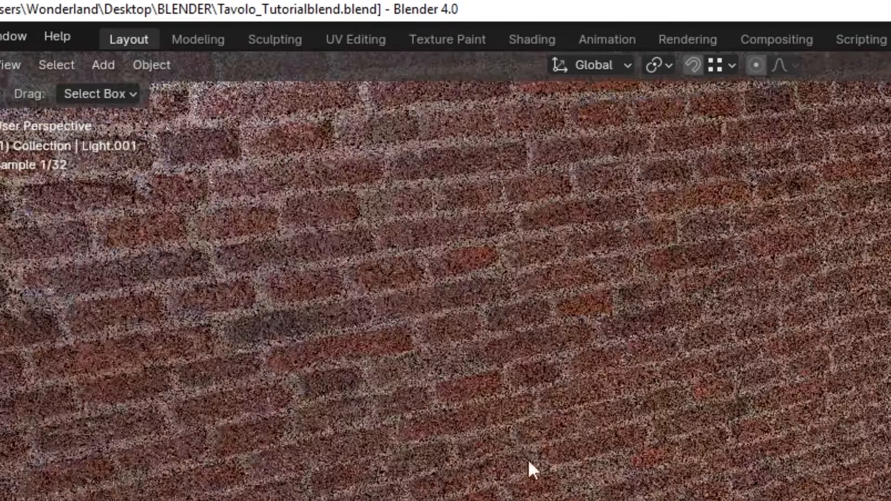
# - Select the wall and examine its brick relief under the repositioned light, up close and from a distance
pyautogui.scroll(-3, 530, 462)
pyautogui.moveTo(590, 299); pyautogui.dragTo(663, 404, button='middle')
pyautogui.moveTo(506, 316); pyautogui.dragTo(575, 445, button='middle')
pyautogui.scroll(2, 572, 408)
pyautogui.scroll(-2, 572, 408)
pyautogui.click(654, 399)
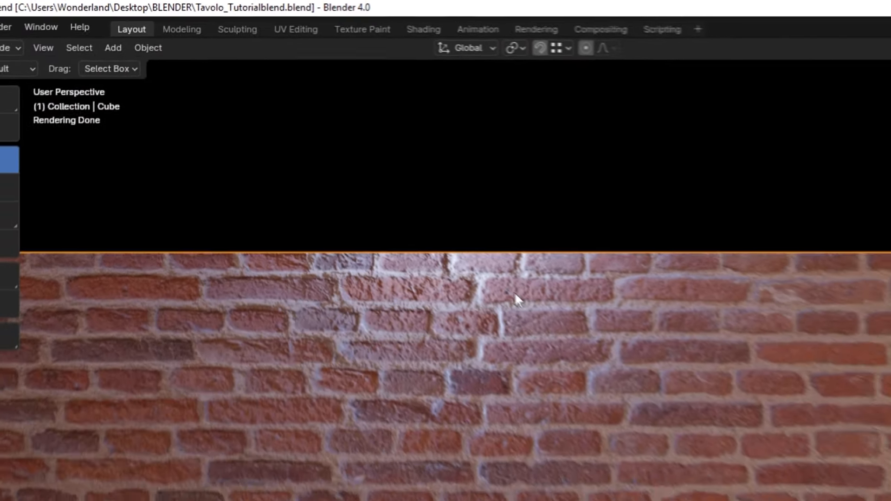
pyautogui.scroll(-6, 418, 371)
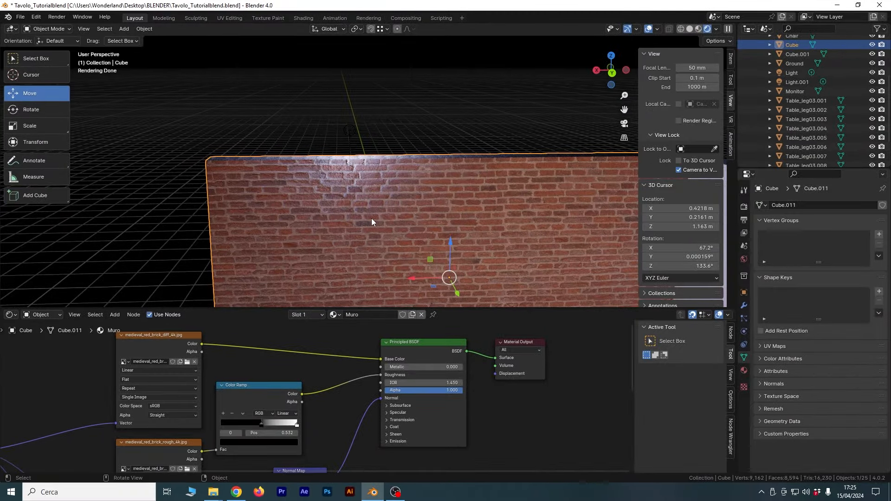
pyautogui.scroll(4, 372, 222)
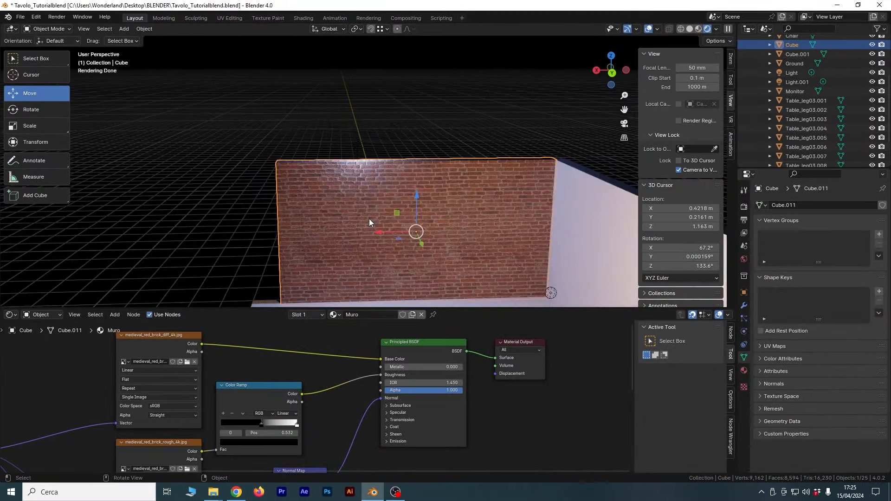
pyautogui.moveTo(367, 231); pyautogui.dragTo(388, 223, button='middle')
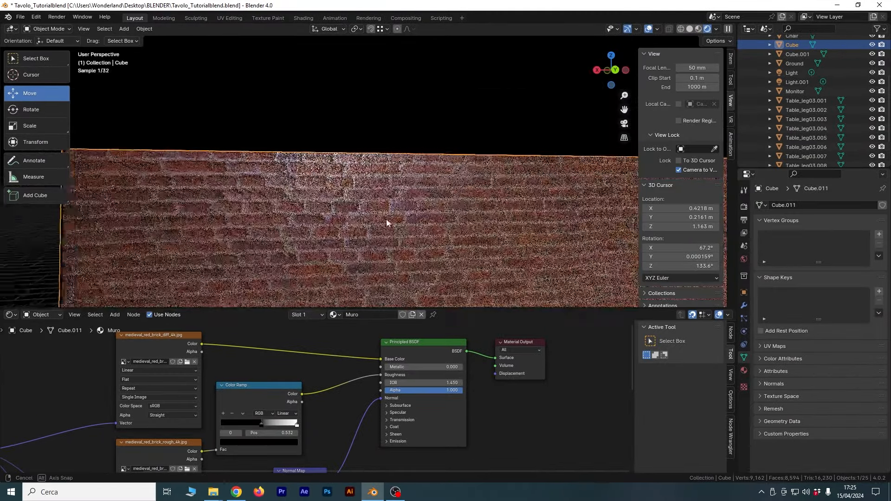
pyautogui.click(381, 398)
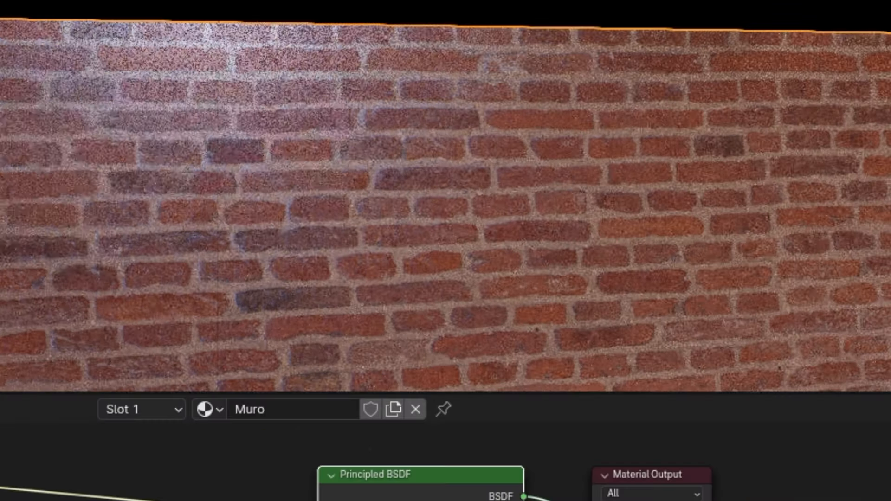
# - Set the Color Ramp's black stop to position 0.459 and check the brick wall's reflections up close
pyautogui.moveTo(278, 499); pyautogui.dragTo(282, 390, button='middle')
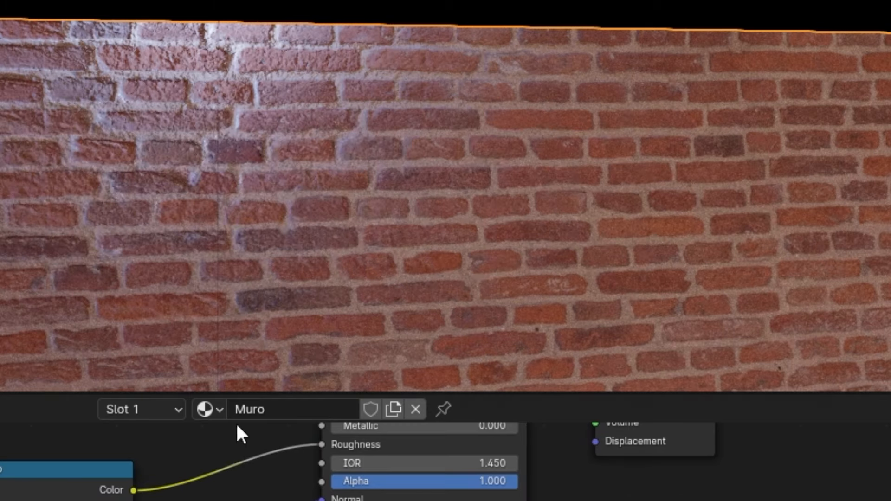
pyautogui.moveTo(237, 426); pyautogui.dragTo(234, 481, button='middle')
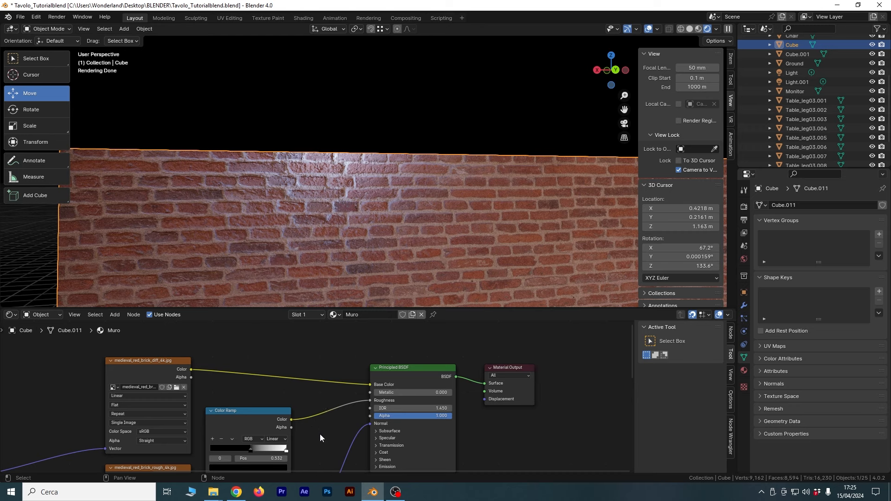
pyautogui.scroll(3, 320, 434)
pyautogui.moveTo(330, 378); pyautogui.dragTo(392, 374)
pyautogui.scroll(4, 344, 246)
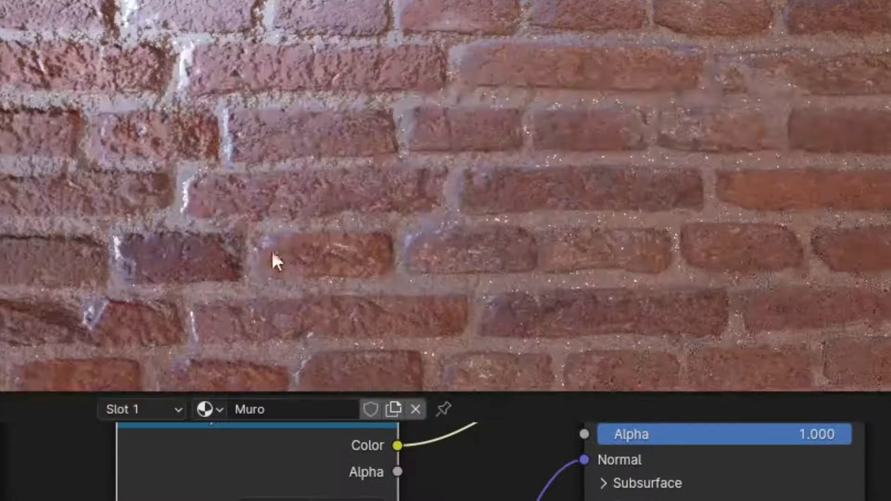
pyautogui.scroll(-6, 444, 291)
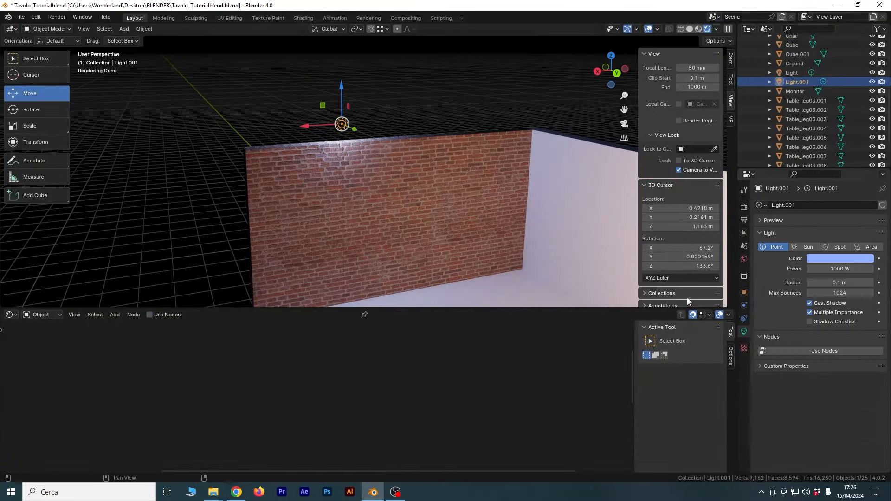
# - Set the Light.001 lamp's power to 1045 W and open its light colour for editing
pyautogui.moveTo(840, 269); pyautogui.dragTo(842, 269)
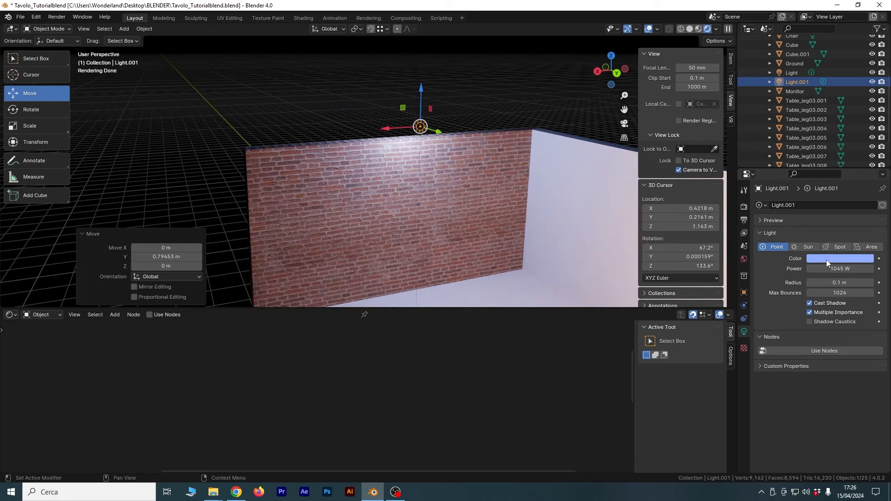
pyautogui.click(826, 258)
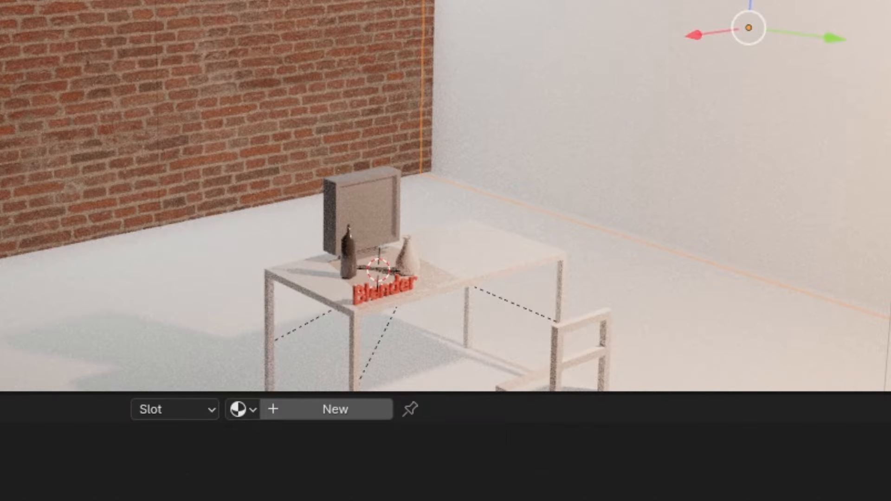
# - Assign the existing Muro material to the second wall, Cube.001, and save the Blender file
pyautogui.click(255, 409)
pyautogui.click(289, 499)
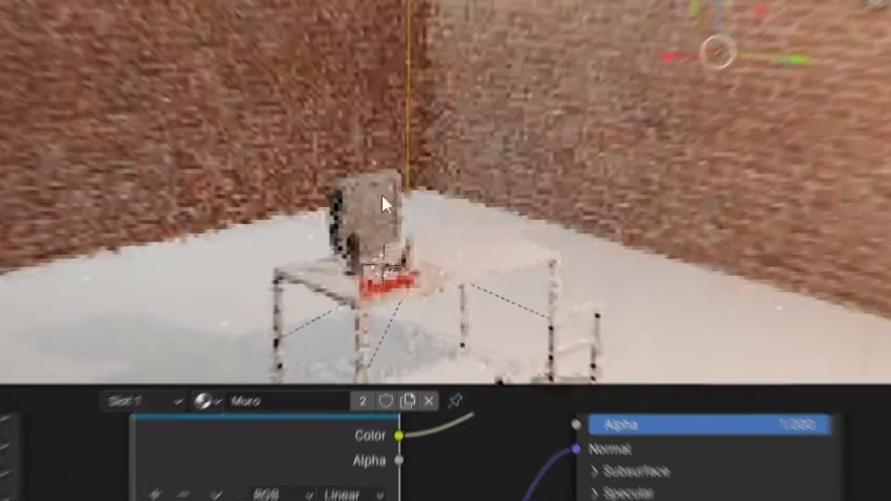
pyautogui.scroll(3, 402, 200)
pyautogui.moveTo(403, 200); pyautogui.dragTo(433, 217, button='middle')
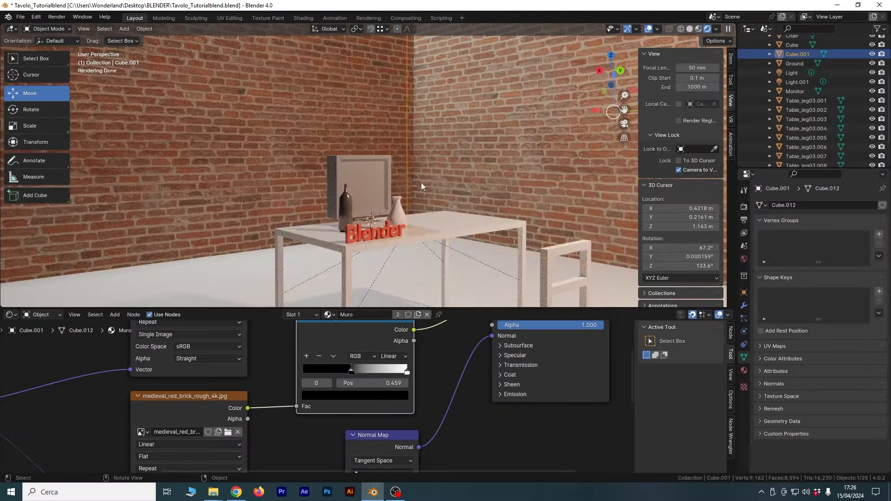
pyautogui.scroll(3, 420, 180)
pyautogui.scroll(-3, 421, 180)
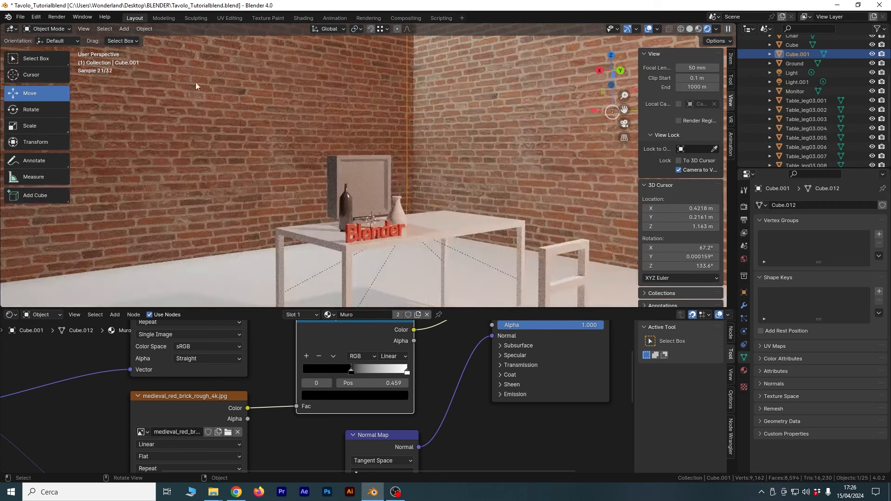
pyautogui.click(19, 17)
pyautogui.click(54, 76)
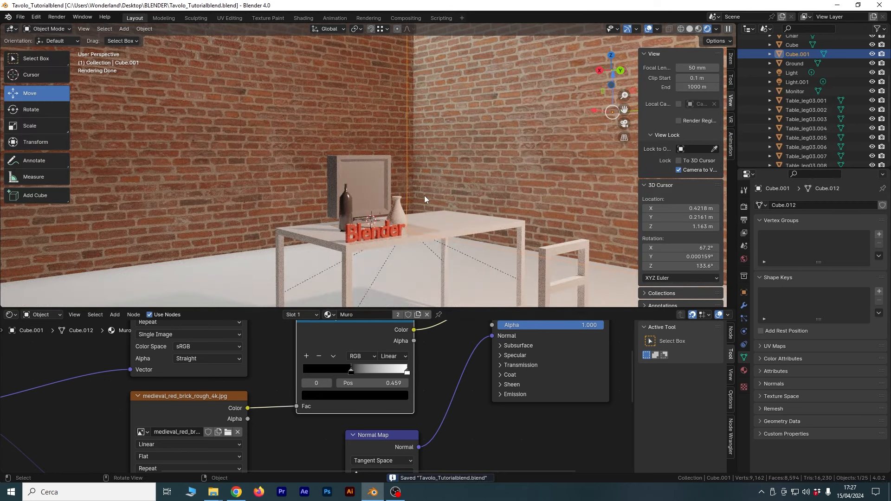
# - Select the Ground plane beneath the table and bring more of the floor into view
pyautogui.press('Home')
pyautogui.click(436, 219)
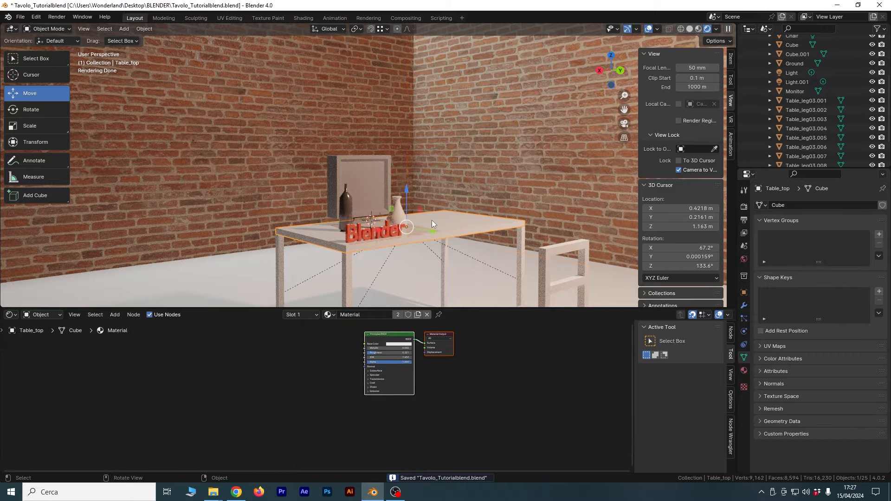
pyautogui.click(222, 287)
pyautogui.moveTo(390, 220)
pyautogui.mouseDown(button='middle')
pyautogui.moveTo(447, 230)
pyautogui.moveTo(389, 207)
pyautogui.mouseUp(button='middle')
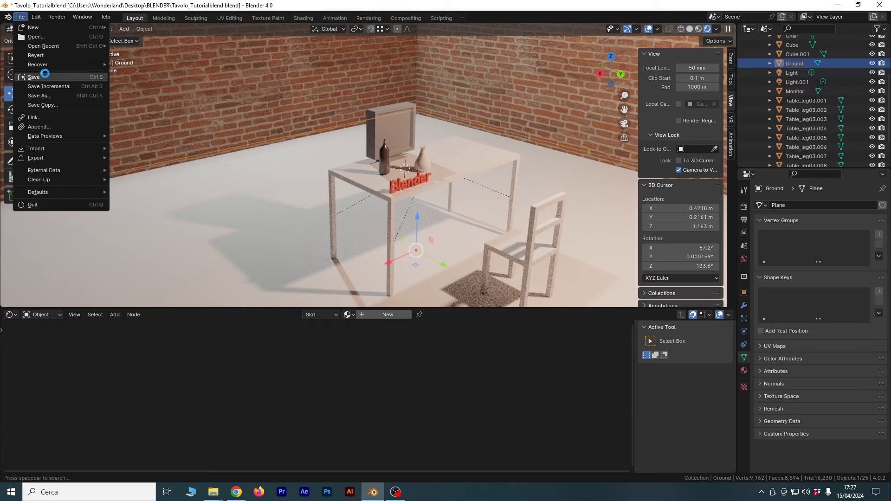
# - On Poly Haven's Wood Floor page, download the 4K JPG Diffuse, Normal (DX) and Rough maps
pyautogui.click(737, 98)
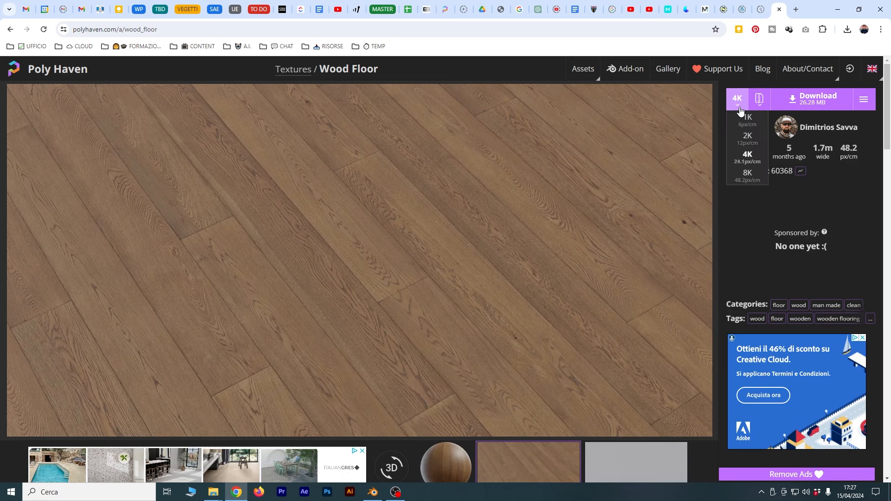
pyautogui.click(792, 99)
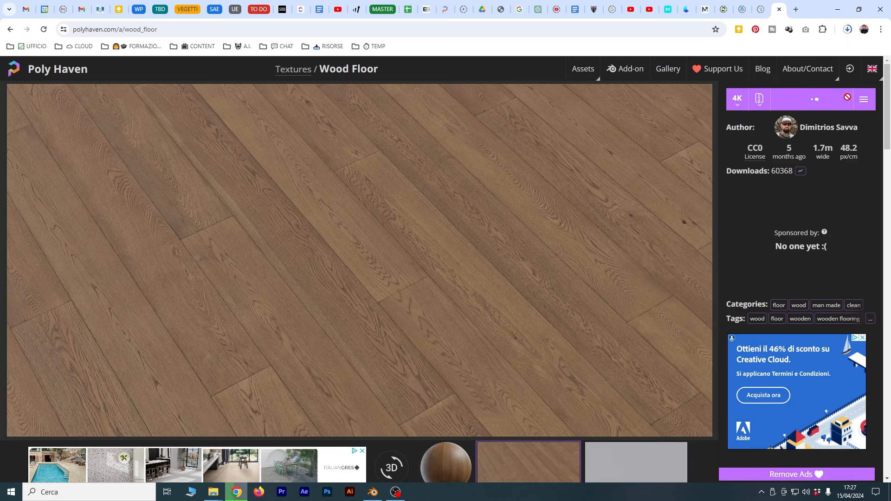
pyautogui.click(863, 98)
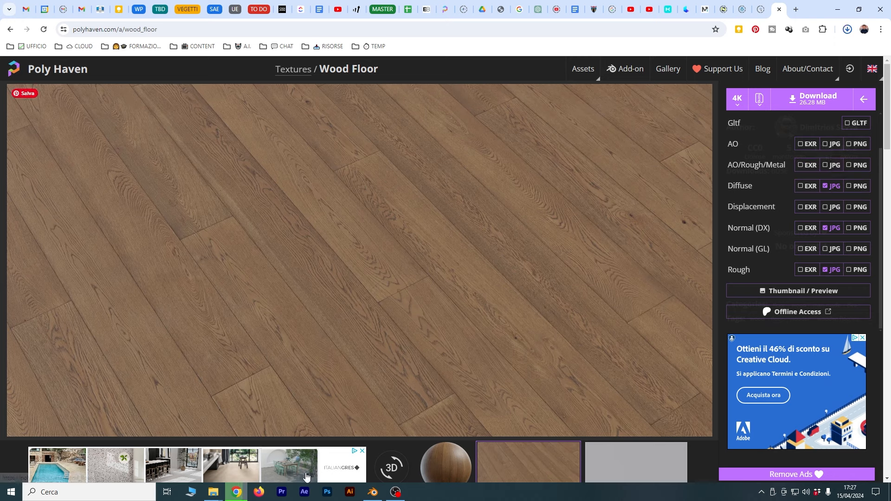
# - Switch back to Blender and create a new material named Floor for the Ground plane
pyautogui.click(374, 497)
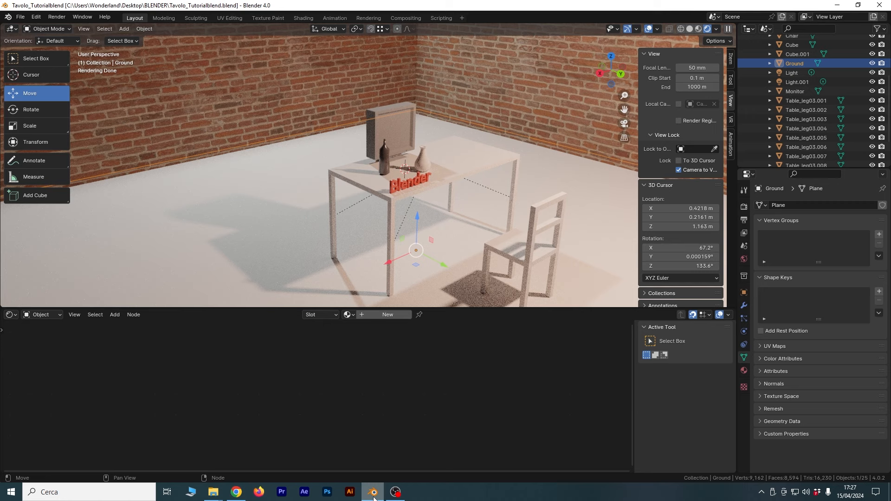
pyautogui.click(375, 316)
pyautogui.doubleClick(376, 316)
pyautogui.write('Floor')
pyautogui.press('Return')
pyautogui.scroll(2, 352, 334)
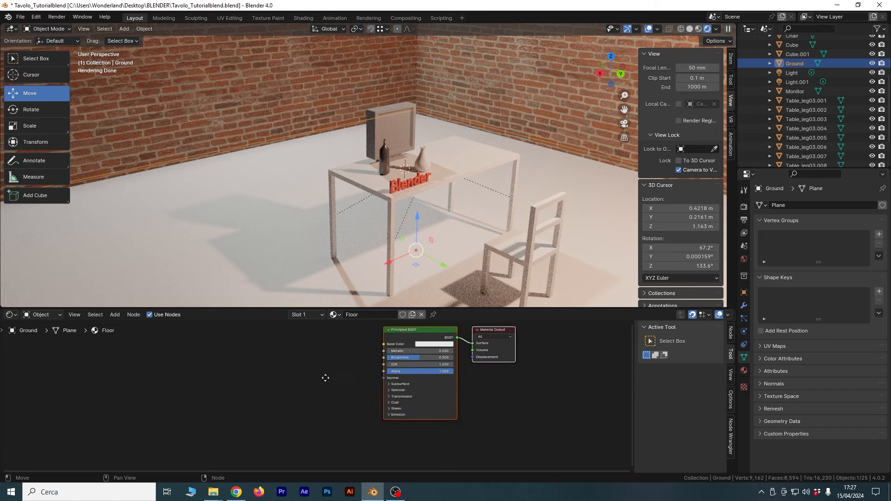
# - In File Explorer, move the downloaded wood floor maps from Download into the Floor folder inside TEXTURES
pyautogui.moveTo(213, 493)
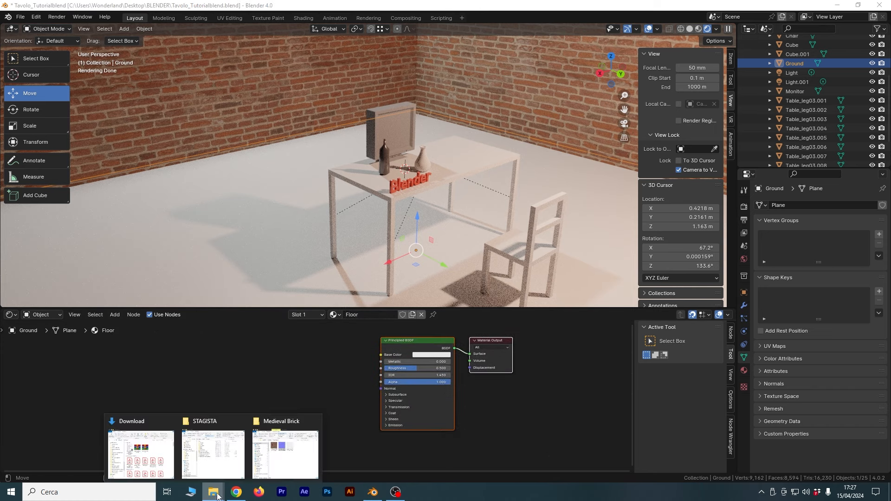
pyautogui.click(277, 453)
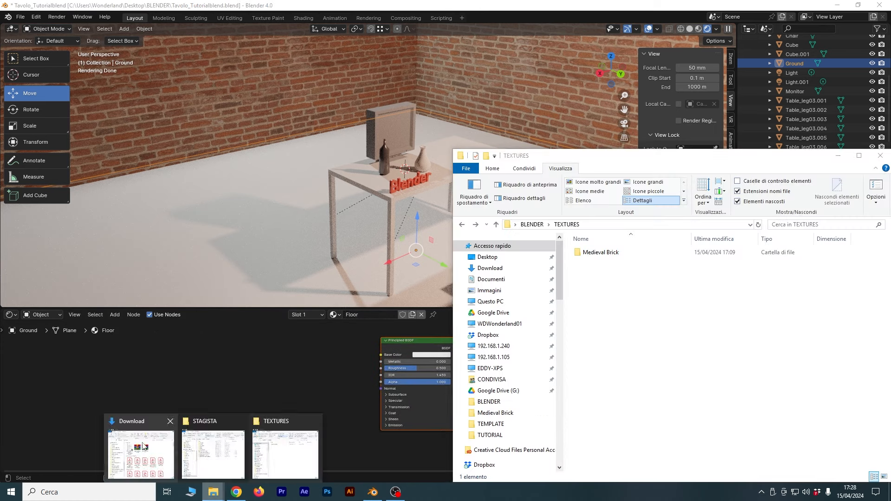
pyautogui.click(140, 445)
pyautogui.doubleClick(696, 286)
pyautogui.moveTo(23, 289); pyautogui.dragTo(657, 298)
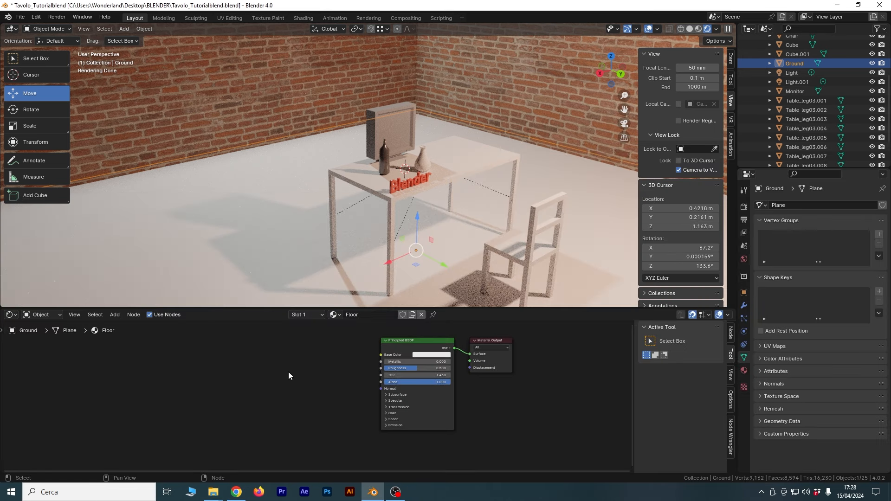
# - In Blender, run Principled Texture Setup on the Floor material's Principled BSDF using the three wood_floor 4K maps from TEXTURES\Floor
pyautogui.moveTo(411, 341); pyautogui.dragTo(407, 341)
pyautogui.click(300, 363)
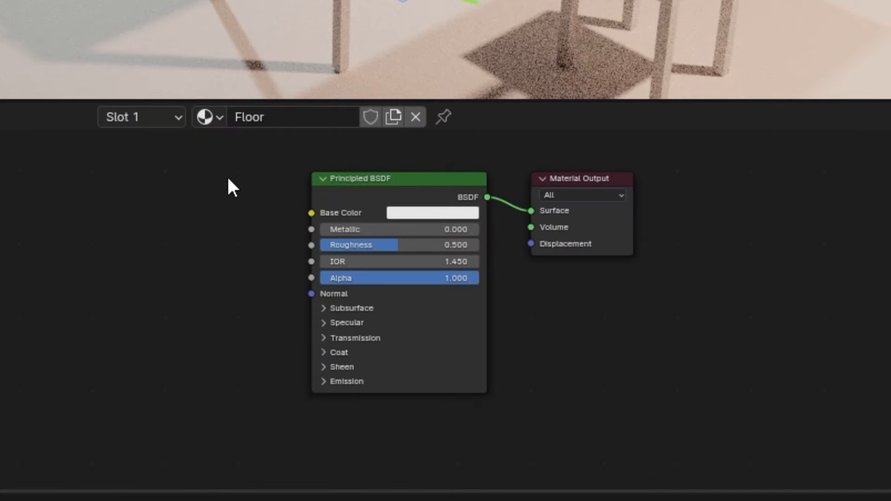
pyautogui.moveTo(388, 177)
pyautogui.mouseDown()
pyautogui.moveTo(385, 188)
pyautogui.moveTo(373, 178)
pyautogui.mouseUp()
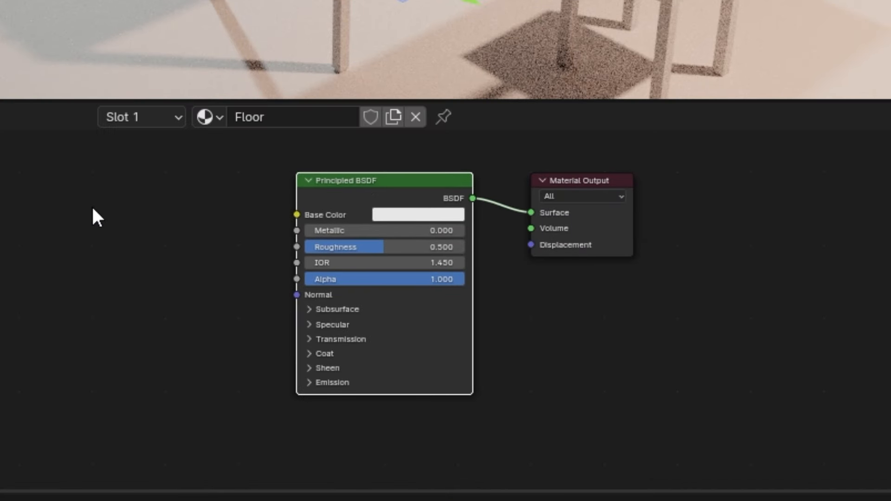
pyautogui.hotkey('ctrl', 'shift', 't')
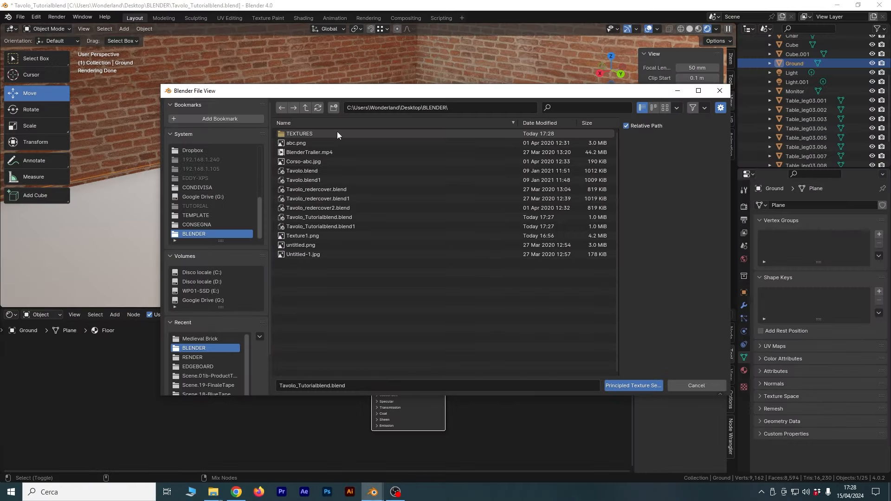
pyautogui.doubleClick(297, 135)
pyautogui.moveTo(306, 185); pyautogui.dragTo(346, 132)
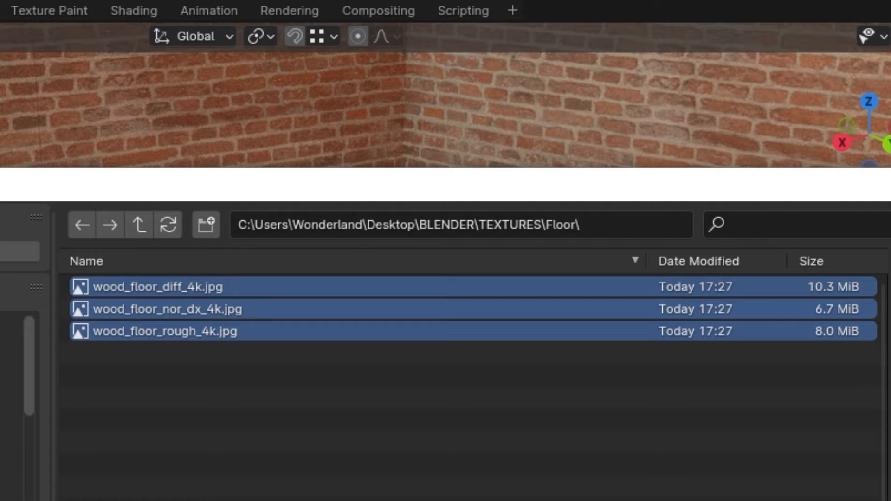
pyautogui.press('Return')
# - Examine the Floor material's Mapping and Textures node frames and their connections to the Principled BSDF
pyautogui.rightClick(321, 415)
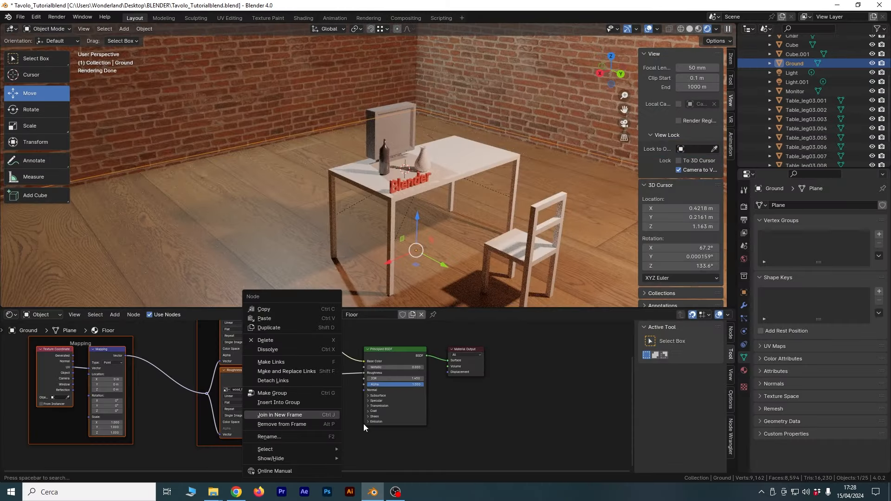
pyautogui.moveTo(527, 421); pyautogui.dragTo(536, 428, button='middle')
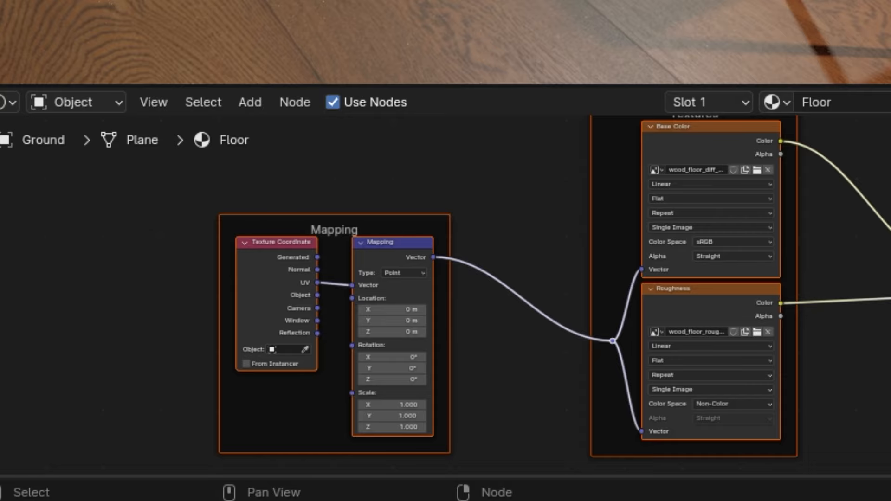
pyautogui.scroll(-1, 887, 380)
pyautogui.moveTo(862, 379); pyautogui.dragTo(889, 380, button='middle')
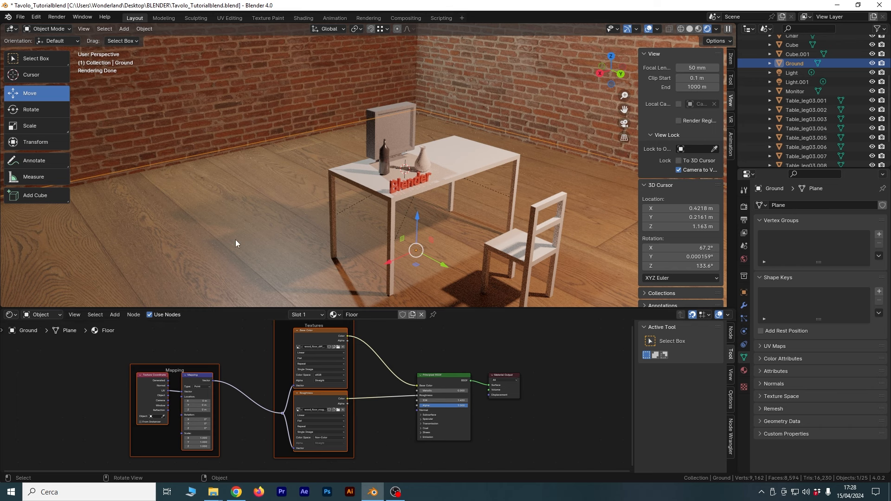
pyautogui.scroll(2, 387, 446)
pyautogui.moveTo(385, 445); pyautogui.dragTo(395, 367, button='middle')
pyautogui.click(403, 420)
pyautogui.scroll(1, 392, 385)
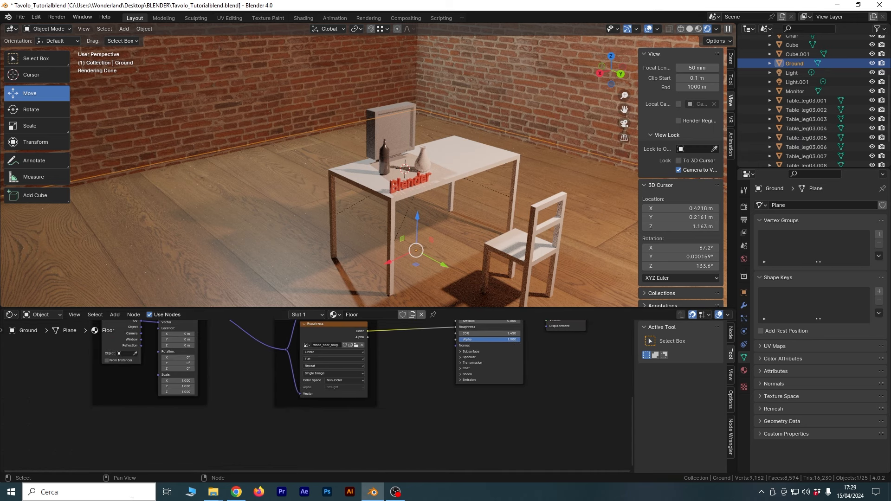
# - Add wood_floor_nor_dx_4k.jpg from the Floor folder as an image texture node below the Roughness texture
pyautogui.click(213, 492)
pyautogui.doubleClick(595, 255)
pyautogui.moveTo(650, 256); pyautogui.dragTo(397, 420)
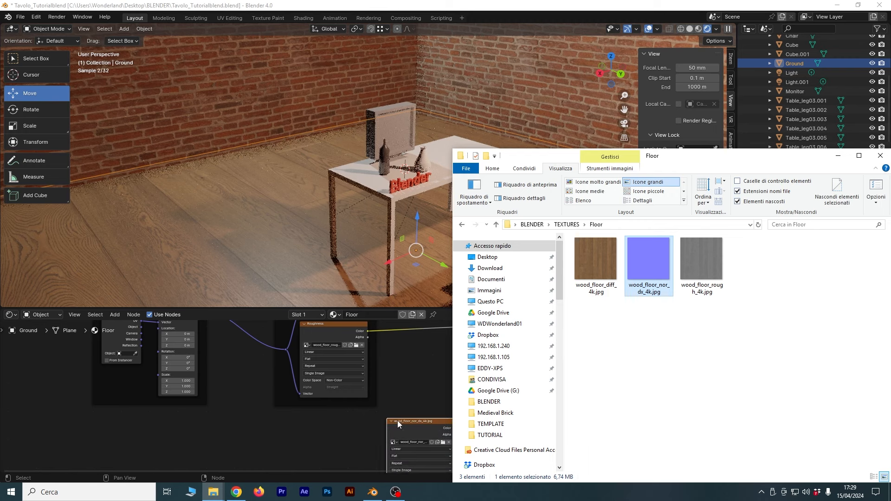
pyautogui.moveTo(339, 411); pyautogui.dragTo(319, 410)
# - Set the normal image's Color Space to Non-Color and connect the shared mapping vector to its Vector input
pyautogui.scroll(3, 382, 429)
pyautogui.moveTo(403, 432); pyautogui.dragTo(411, 374, button='middle')
pyautogui.click(361, 432)
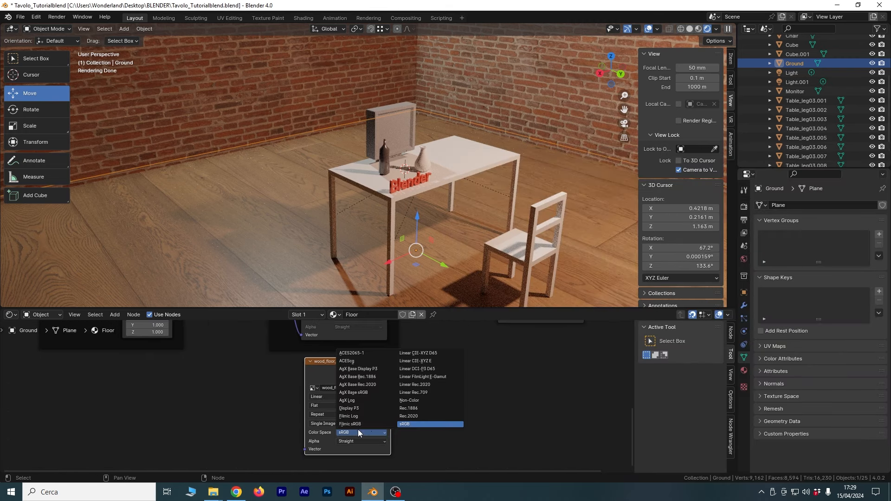
pyautogui.click(411, 418)
pyautogui.scroll(-1, 307, 376)
pyautogui.moveTo(306, 355); pyautogui.dragTo(322, 448)
# - Add a Normal Map node fed by the normal image's Color and connect it to the Principled BSDF's Normal input
pyautogui.scroll(3, 446, 414)
pyautogui.moveTo(459, 364); pyautogui.dragTo(384, 443, button='middle')
pyautogui.moveTo(345, 455); pyautogui.dragTo(403, 405)
pyautogui.write('norma')
pyautogui.write('map')
pyautogui.click(434, 394)
pyautogui.moveTo(426, 400); pyautogui.dragTo(460, 352)
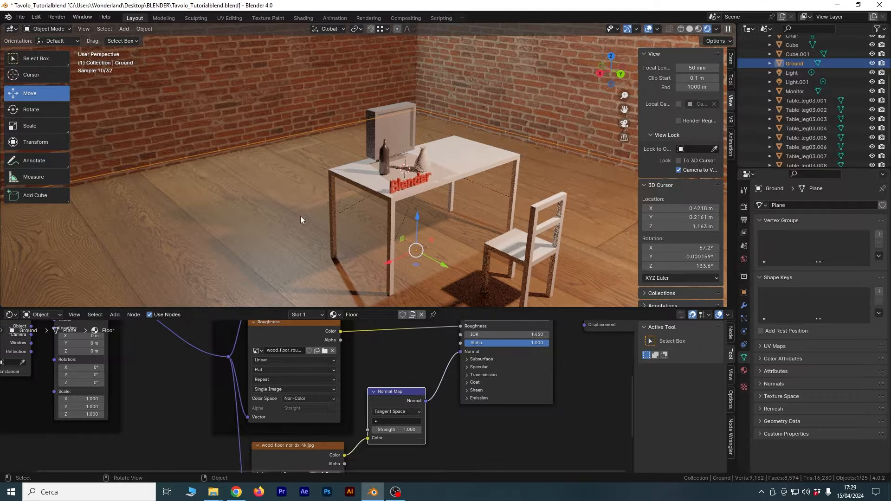
# - Examine the wood floor's relief around the table legs, up close and from a distance
pyautogui.scroll(6, 300, 216)
pyautogui.scroll(3, 384, 255)
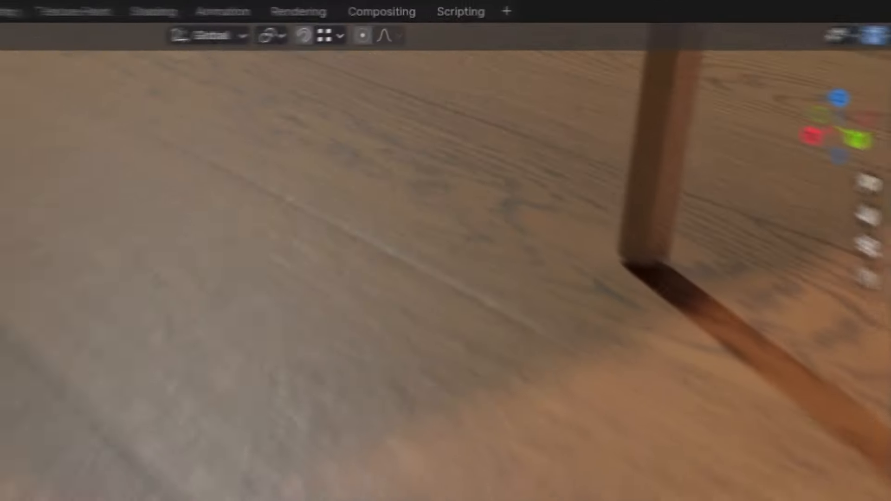
pyautogui.moveTo(359, 220); pyautogui.dragTo(373, 198, button='middle')
pyautogui.scroll(-5, 349, 403)
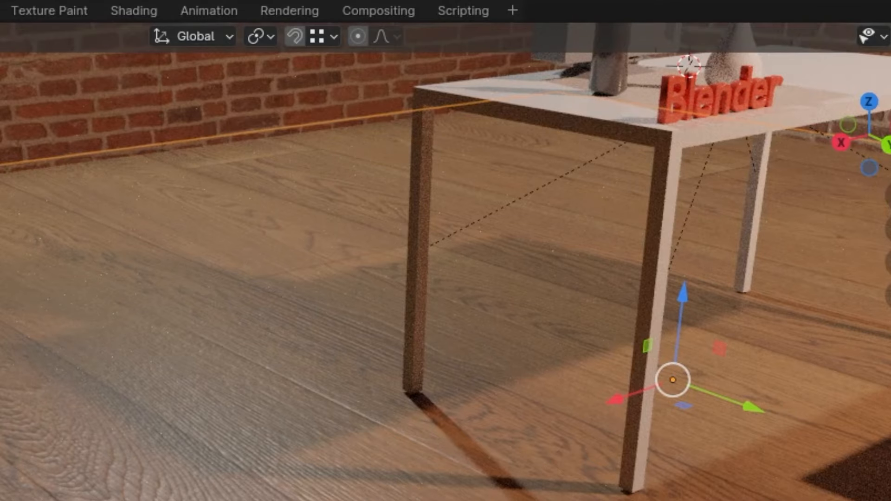
pyautogui.scroll(-5, 455, 347)
# - Set the floor material's Mapping scale to 4 on X, Y and Z
pyautogui.moveTo(370, 427); pyautogui.dragTo(398, 431, button='middle')
pyautogui.scroll(4, 411, 408)
pyautogui.scroll(-4, 411, 408)
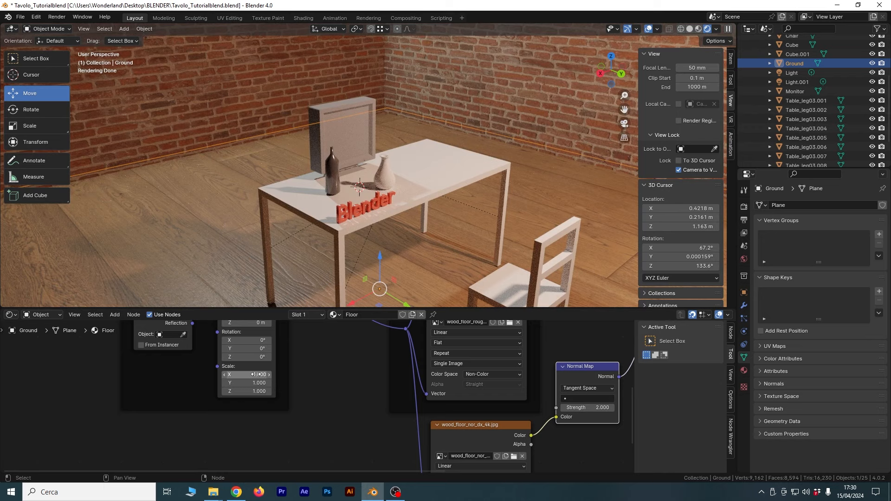
pyautogui.moveTo(256, 375); pyautogui.dragTo(255, 391)
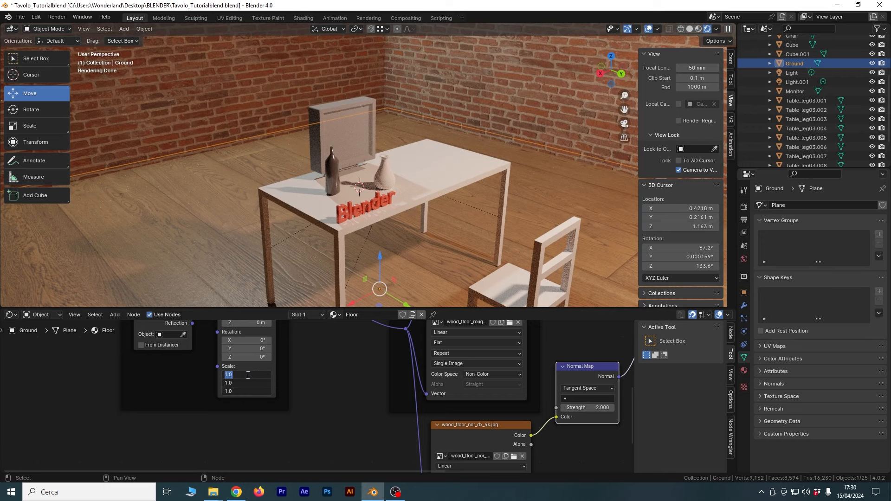
pyautogui.write('4')
pyautogui.press('Return')
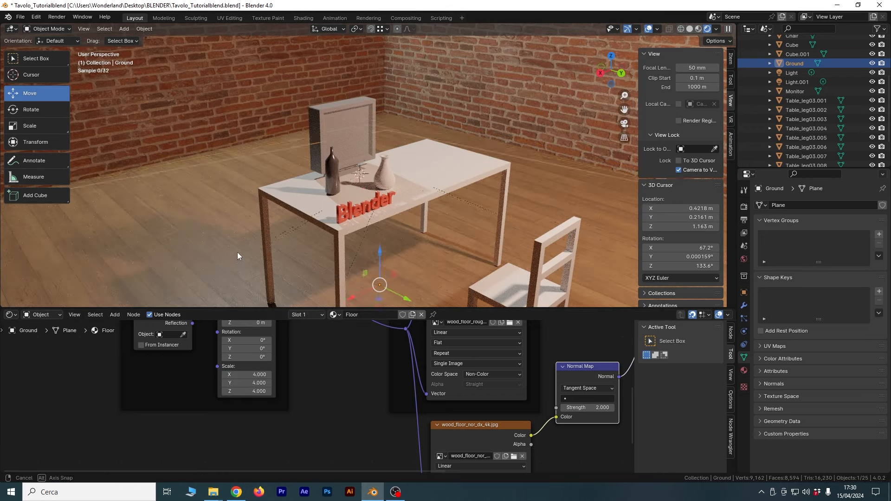
# - Save the project file
pyautogui.moveTo(237, 252); pyautogui.dragTo(239, 244, button='middle')
pyautogui.click(21, 17)
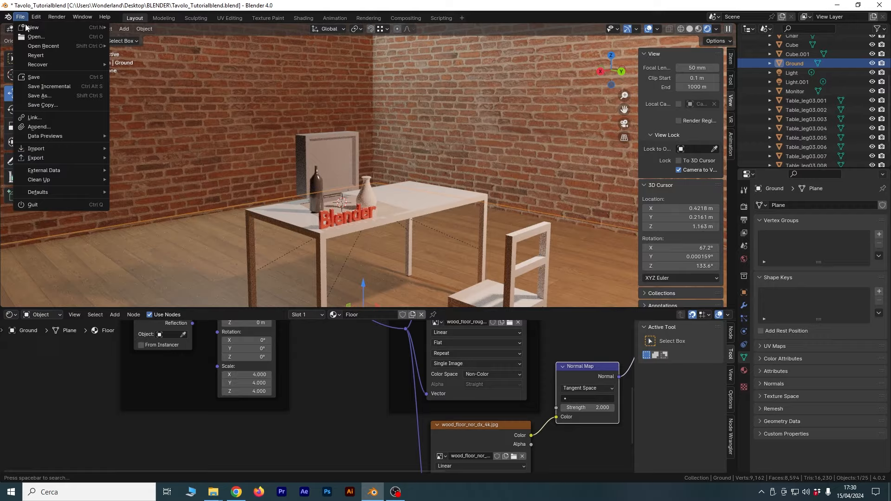
pyautogui.click(40, 77)
# - Select the table top in the room scene for material editing
pyautogui.moveTo(425, 152); pyautogui.dragTo(411, 178, button='middle')
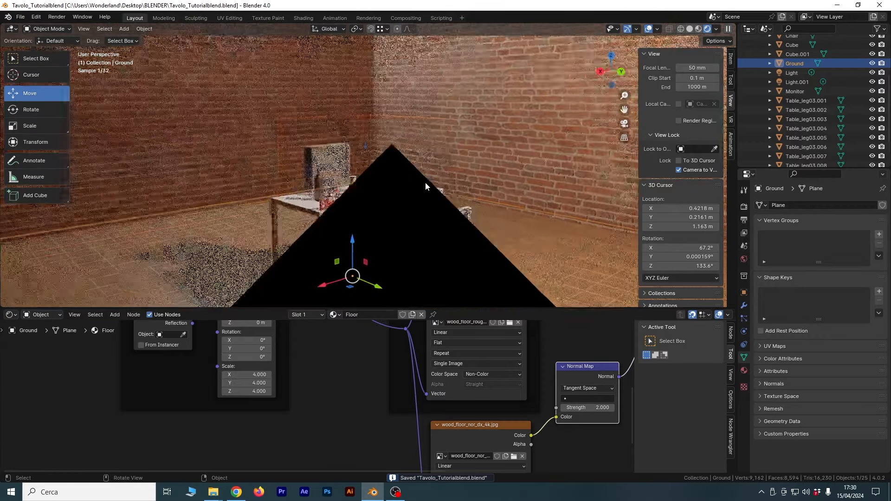
pyautogui.scroll(-4, 424, 184)
pyautogui.scroll(7, 422, 183)
pyautogui.scroll(-4, 428, 194)
pyautogui.scroll(3, 430, 199)
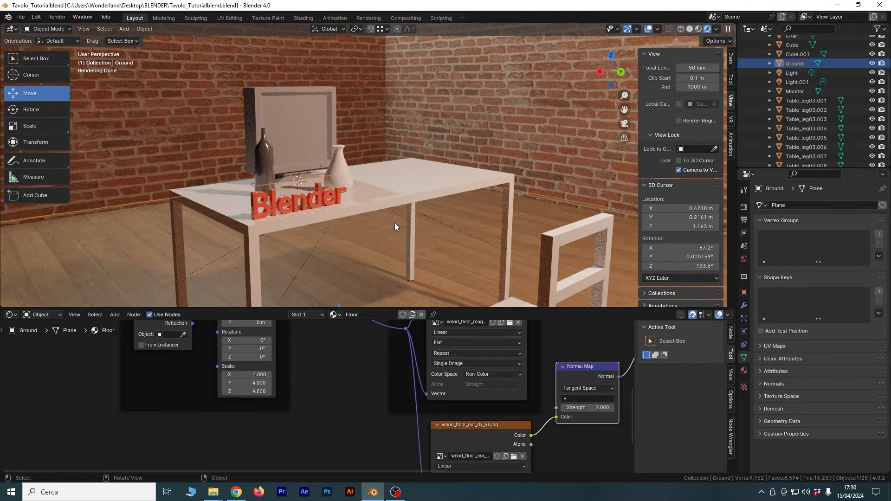
pyautogui.click(406, 179)
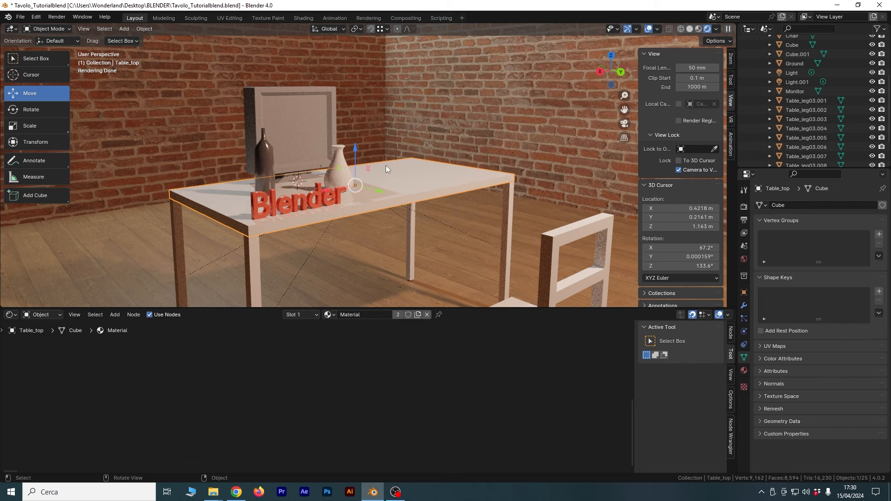
# - In File Explorer, return to the TEXTURES folder and rename the extracted textures folder as Tavolo
pyautogui.click(236, 492)
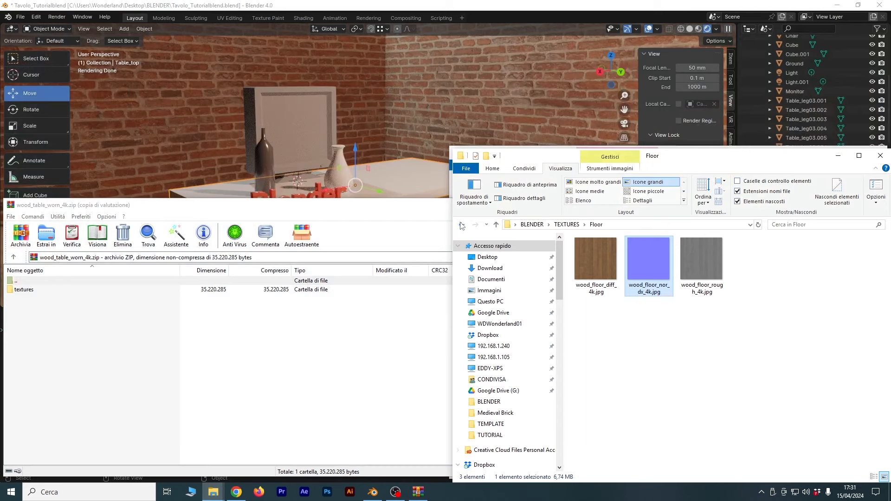
pyautogui.click(462, 225)
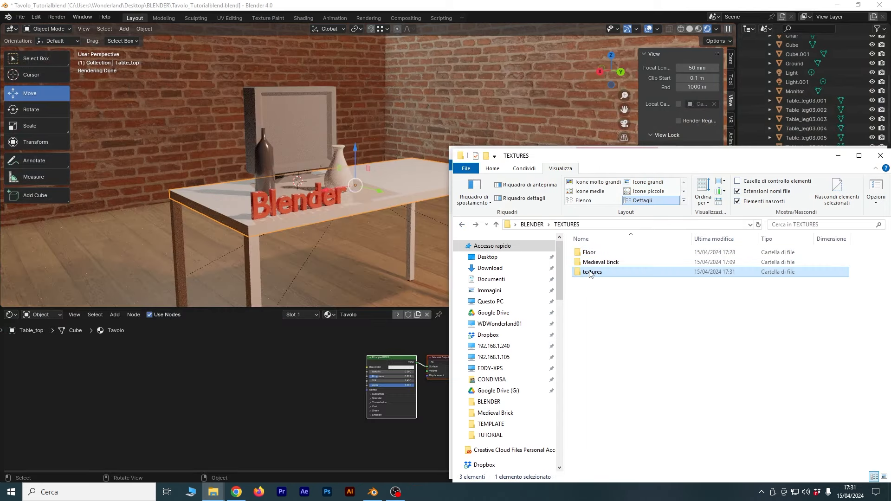
pyautogui.click(591, 271)
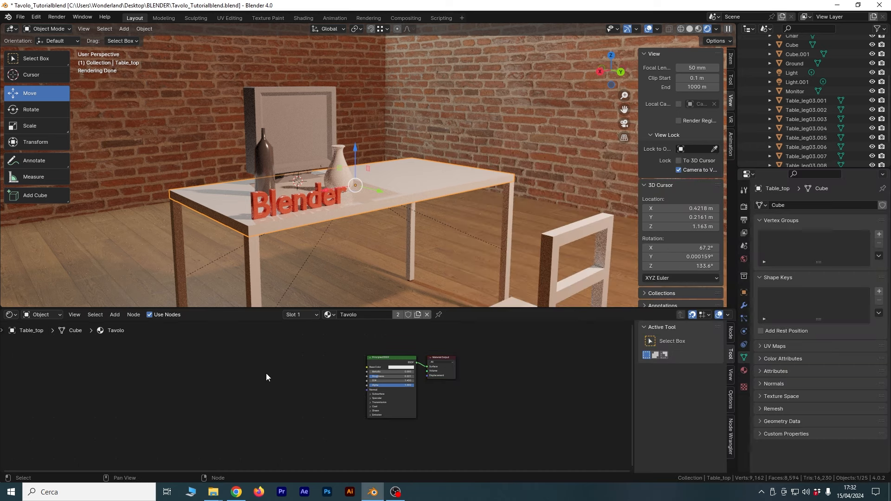
# - Build the Tavolo material's Base Color and Roughness textures with mapping, and add wood_table_worn_nor_dx_4k.jpg from the Tavolo folder below them
pyautogui.hotkey('ctrl', 'shift', 't')
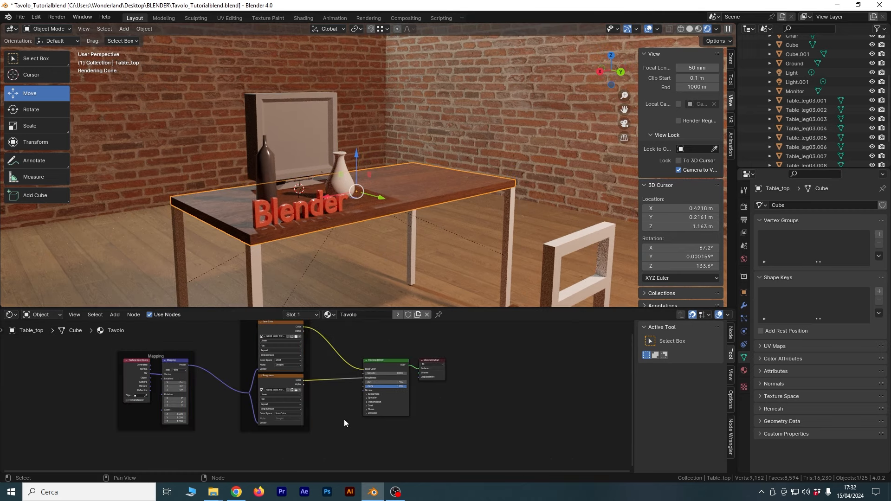
pyautogui.moveTo(213, 491)
pyautogui.click(288, 445)
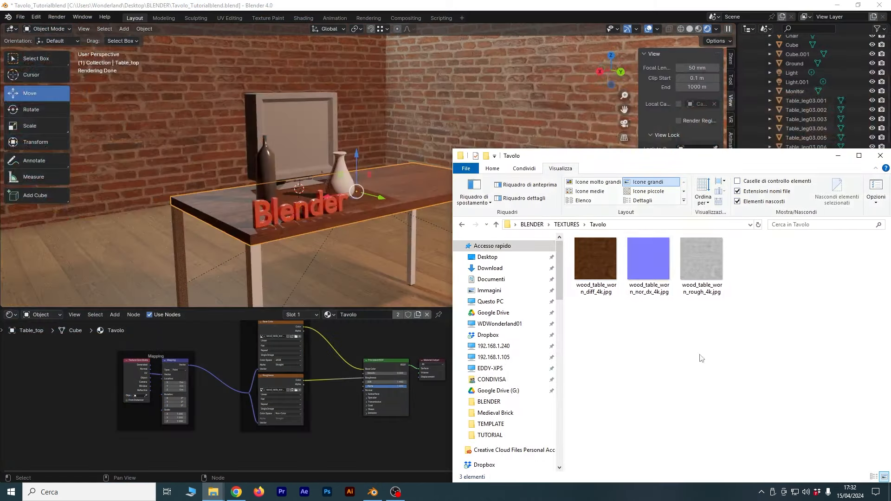
pyautogui.moveTo(654, 270); pyautogui.dragTo(285, 442)
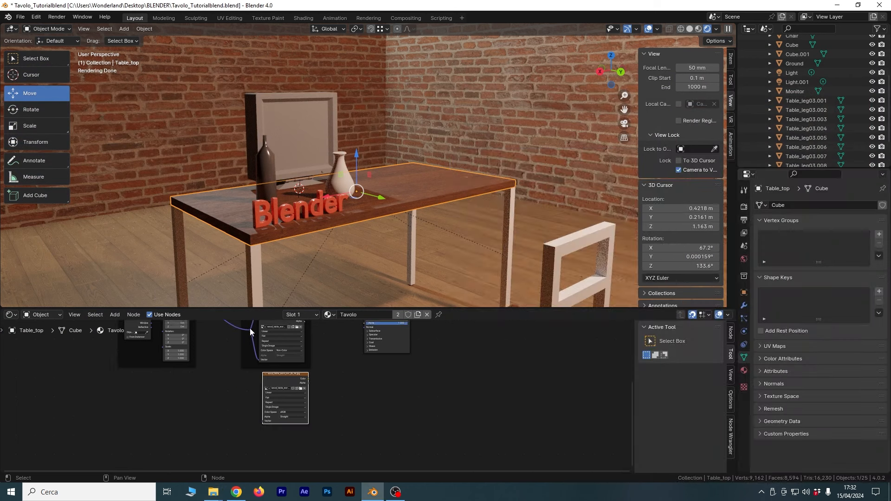
# - Connect the shared mapping vector to the table normal image's Vector input
pyautogui.click(249, 403)
pyautogui.scroll(2, 247, 397)
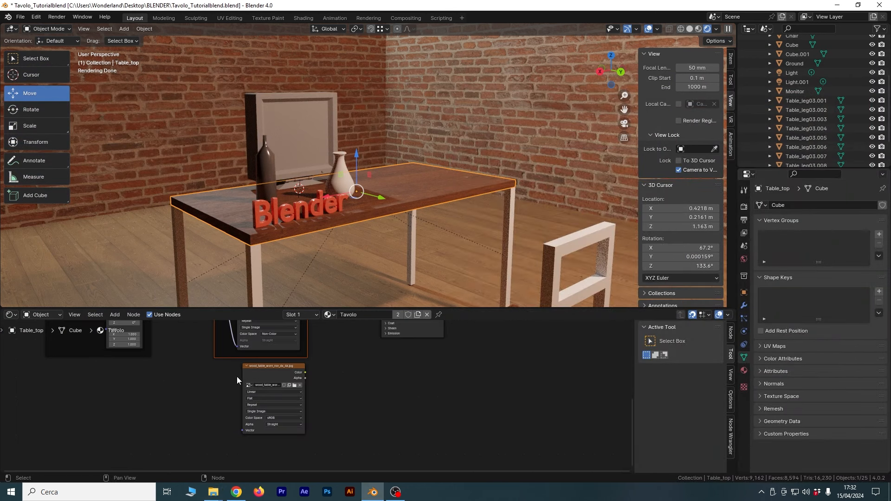
pyautogui.moveTo(197, 372); pyautogui.dragTo(222, 358, button='middle')
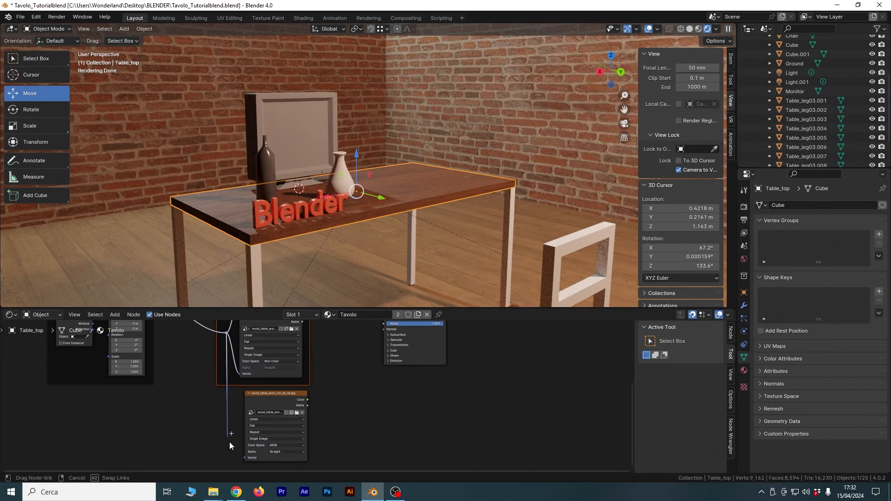
pyautogui.scroll(1, 246, 454)
# - Add a Normal Map node fed by the table normal image's Color and connect it to the Principled BSDF's Normal input
pyautogui.click(307, 425)
pyautogui.click(366, 398)
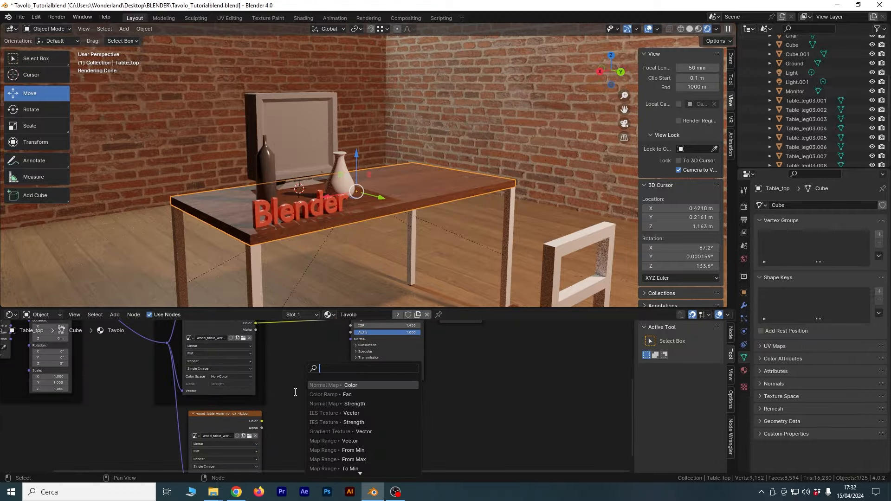
pyautogui.write('normal map')
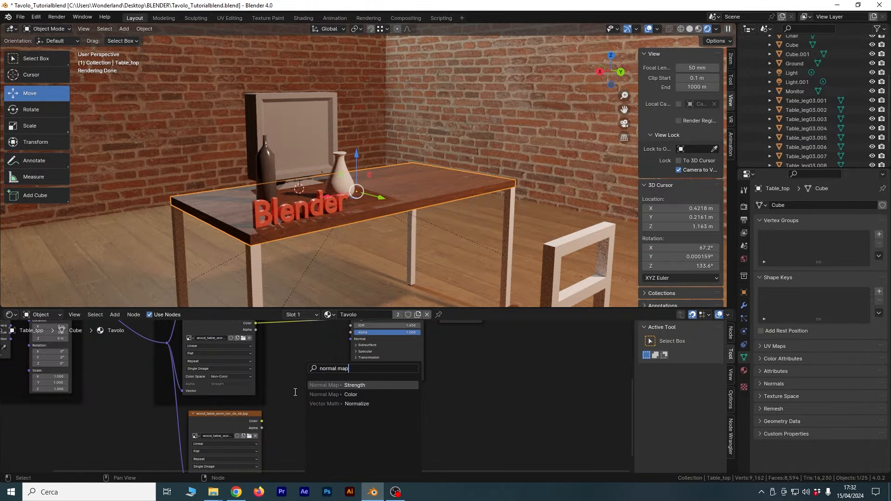
pyautogui.press('Return')
# - Examine the textured table and the monitor standing on it from several angles
pyautogui.scroll(5, 334, 222)
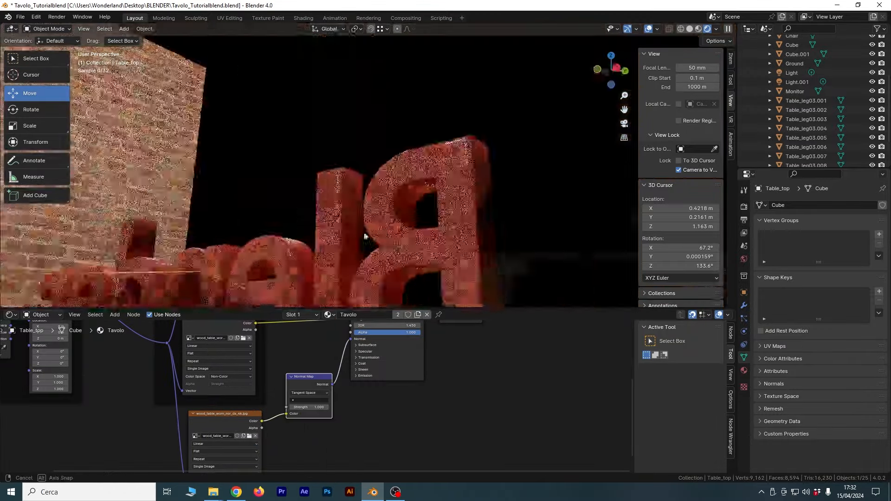
pyautogui.moveTo(464, 195); pyautogui.dragTo(438, 213, button='middle')
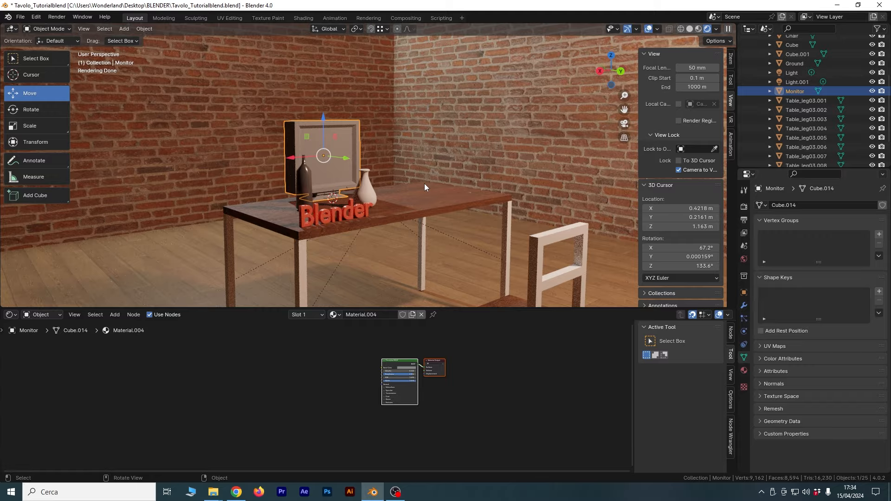
pyautogui.moveTo(314, 174); pyautogui.dragTo(315, 179, button='middle')
pyautogui.moveTo(367, 156)
pyautogui.mouseDown(button='middle')
pyautogui.moveTo(372, 150)
pyautogui.moveTo(360, 174)
pyautogui.moveTo(383, 160)
pyautogui.mouseUp(button='middle')
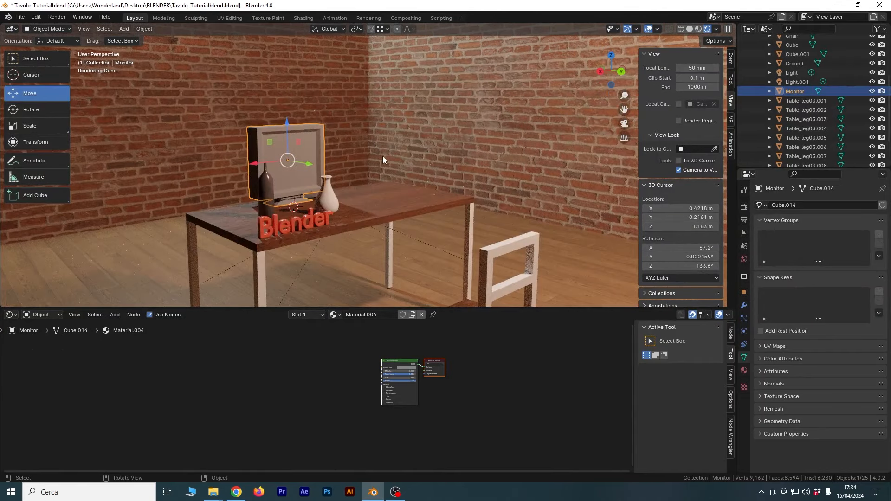